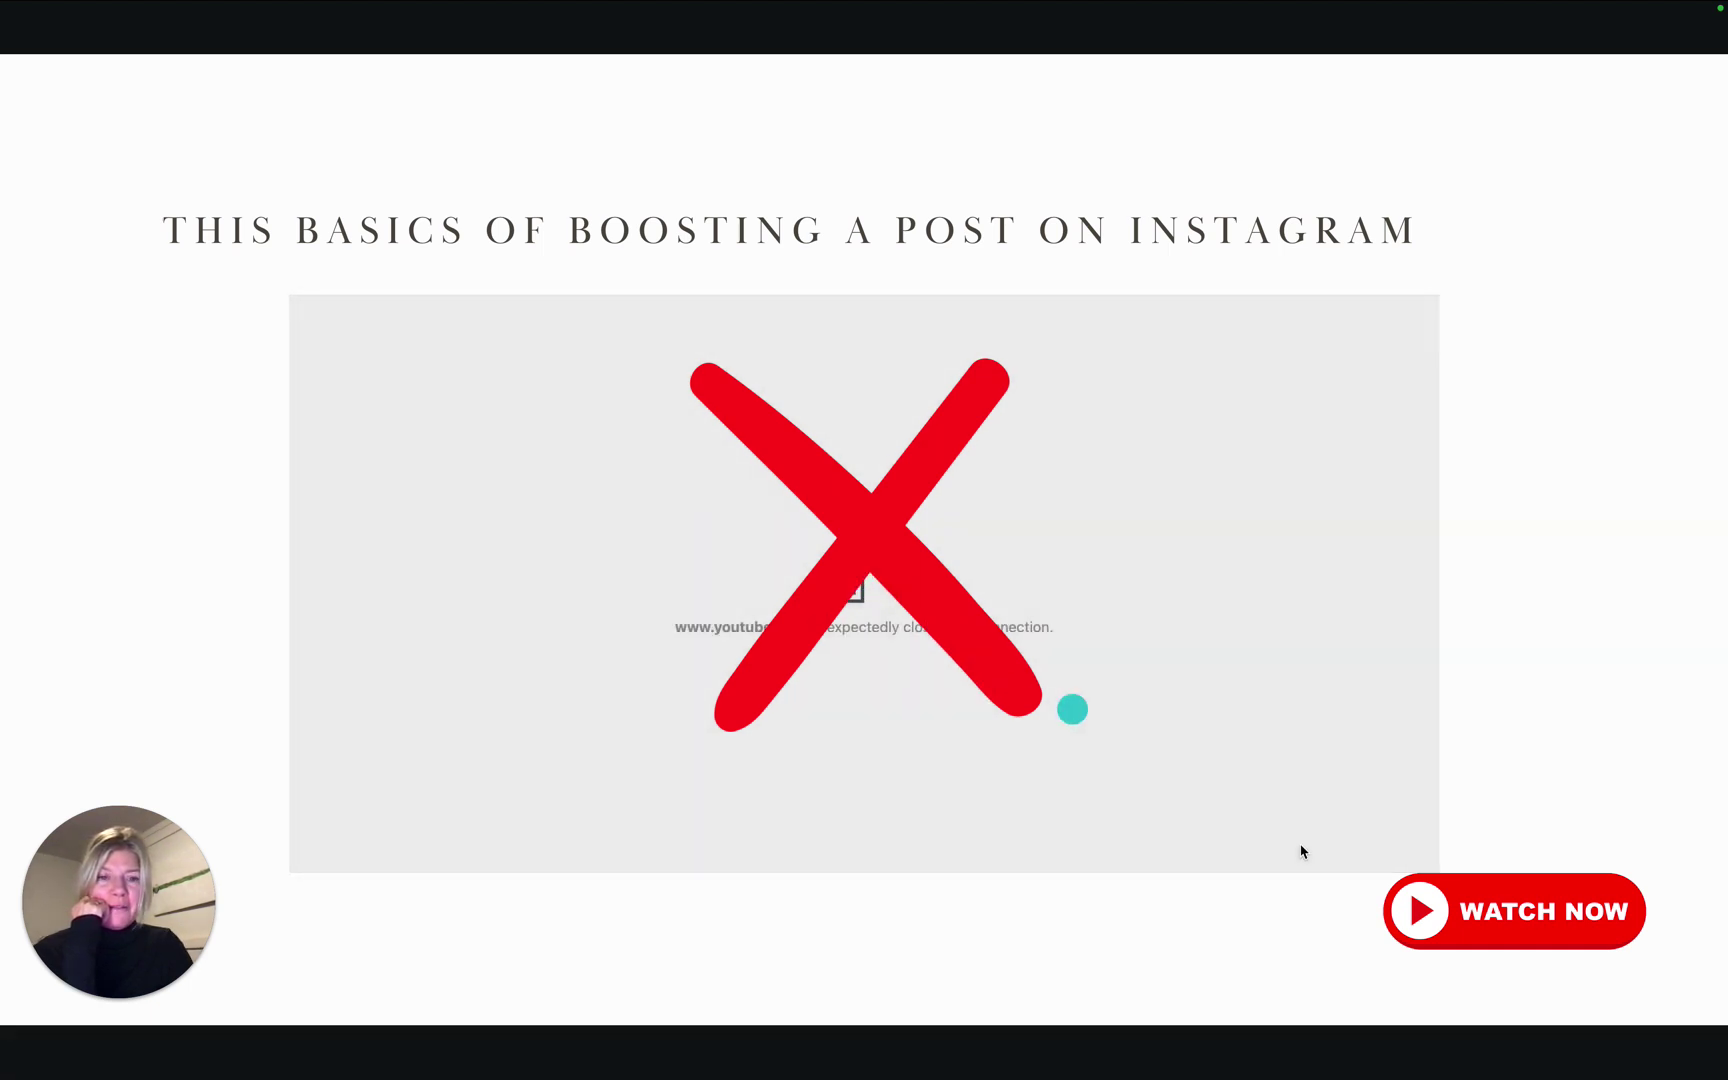
Step: Advance the Canva slideshow to the 'Basics of boosting a post - Desktop' slide
{"action": "left_click", "coordinate": [1303, 847]}
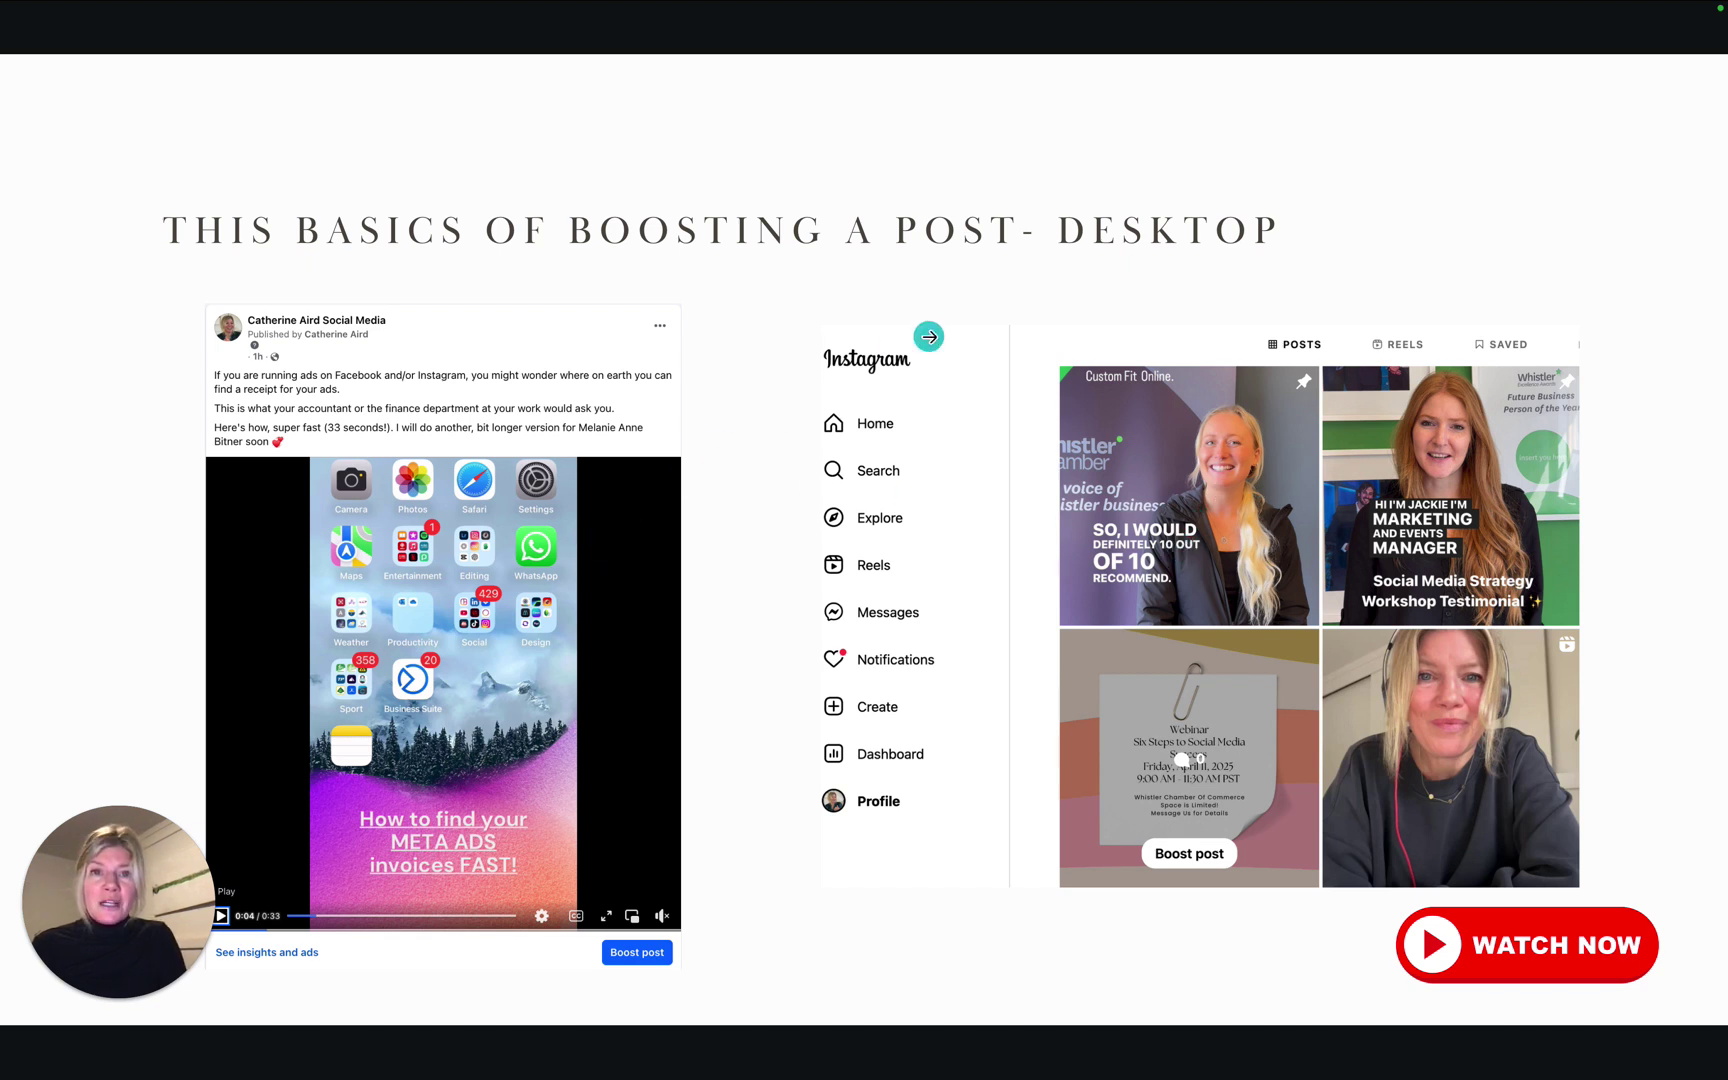
{"action": "mouse_move", "coordinate": [916, 14]}
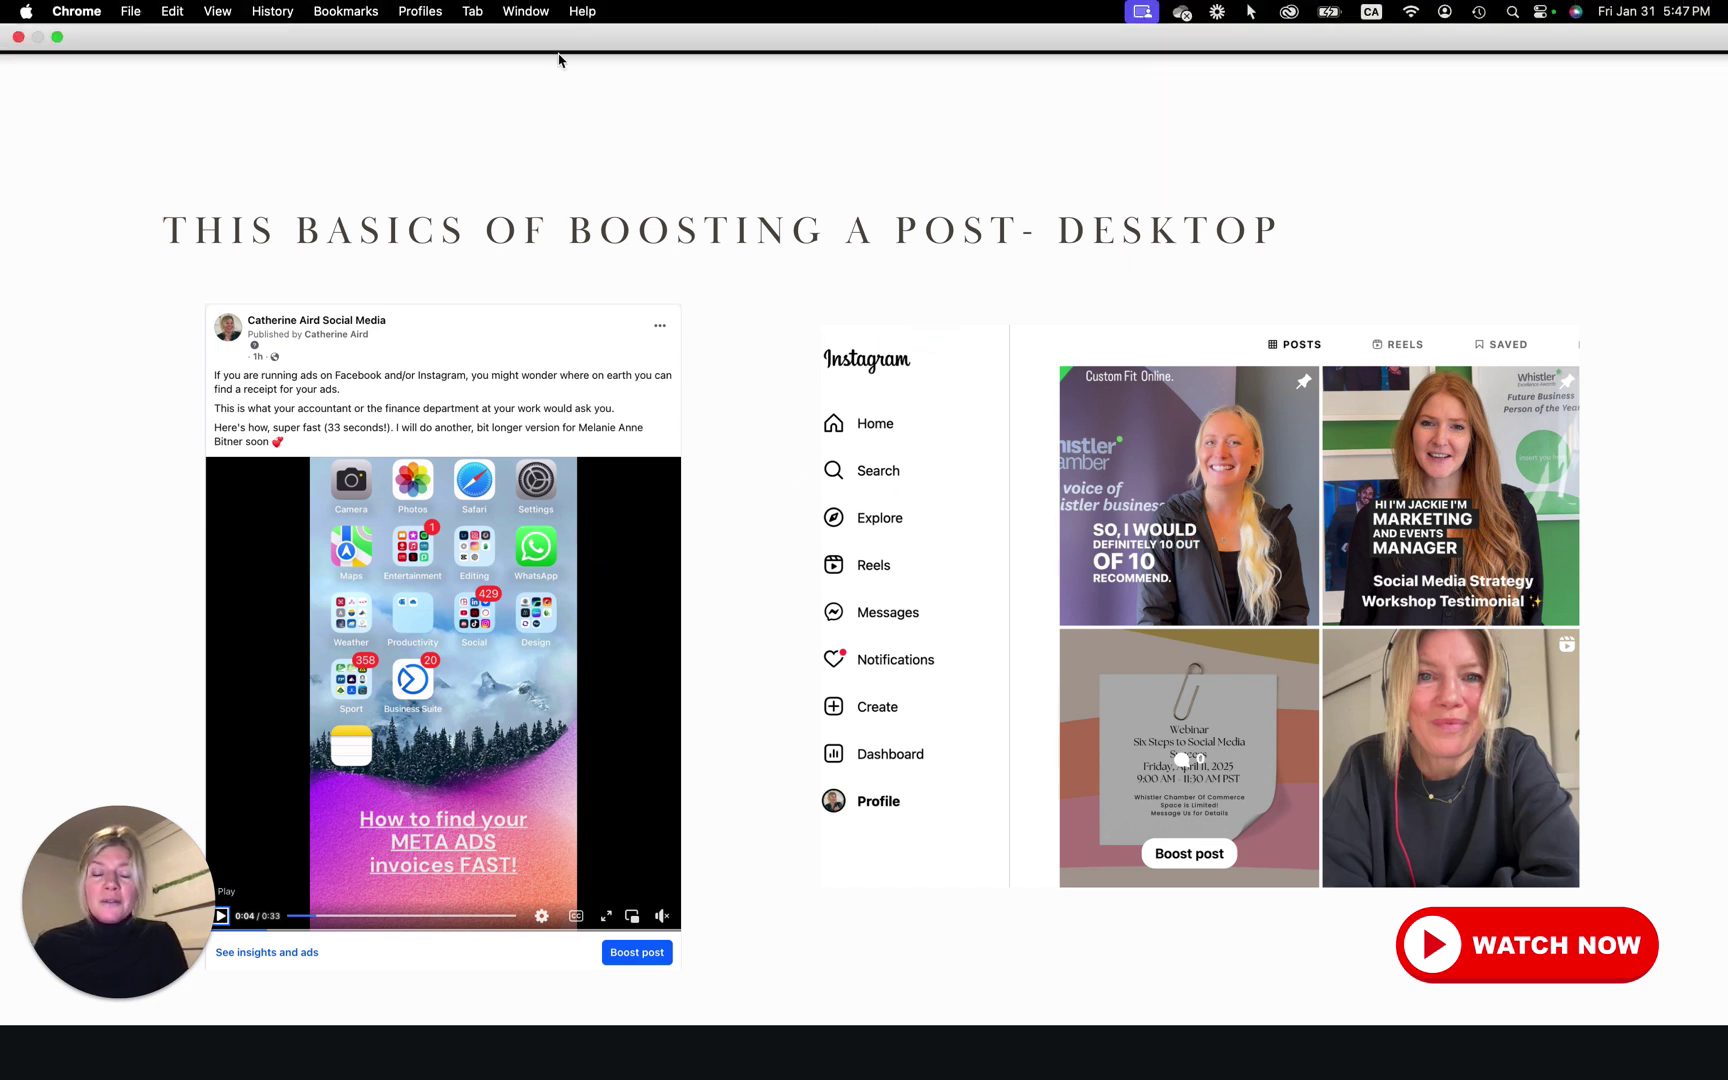
Step: Leave the slideshow, go to the Facebook business Page, and scroll to the invoices video post
{"action": "key", "text": "Escape"}
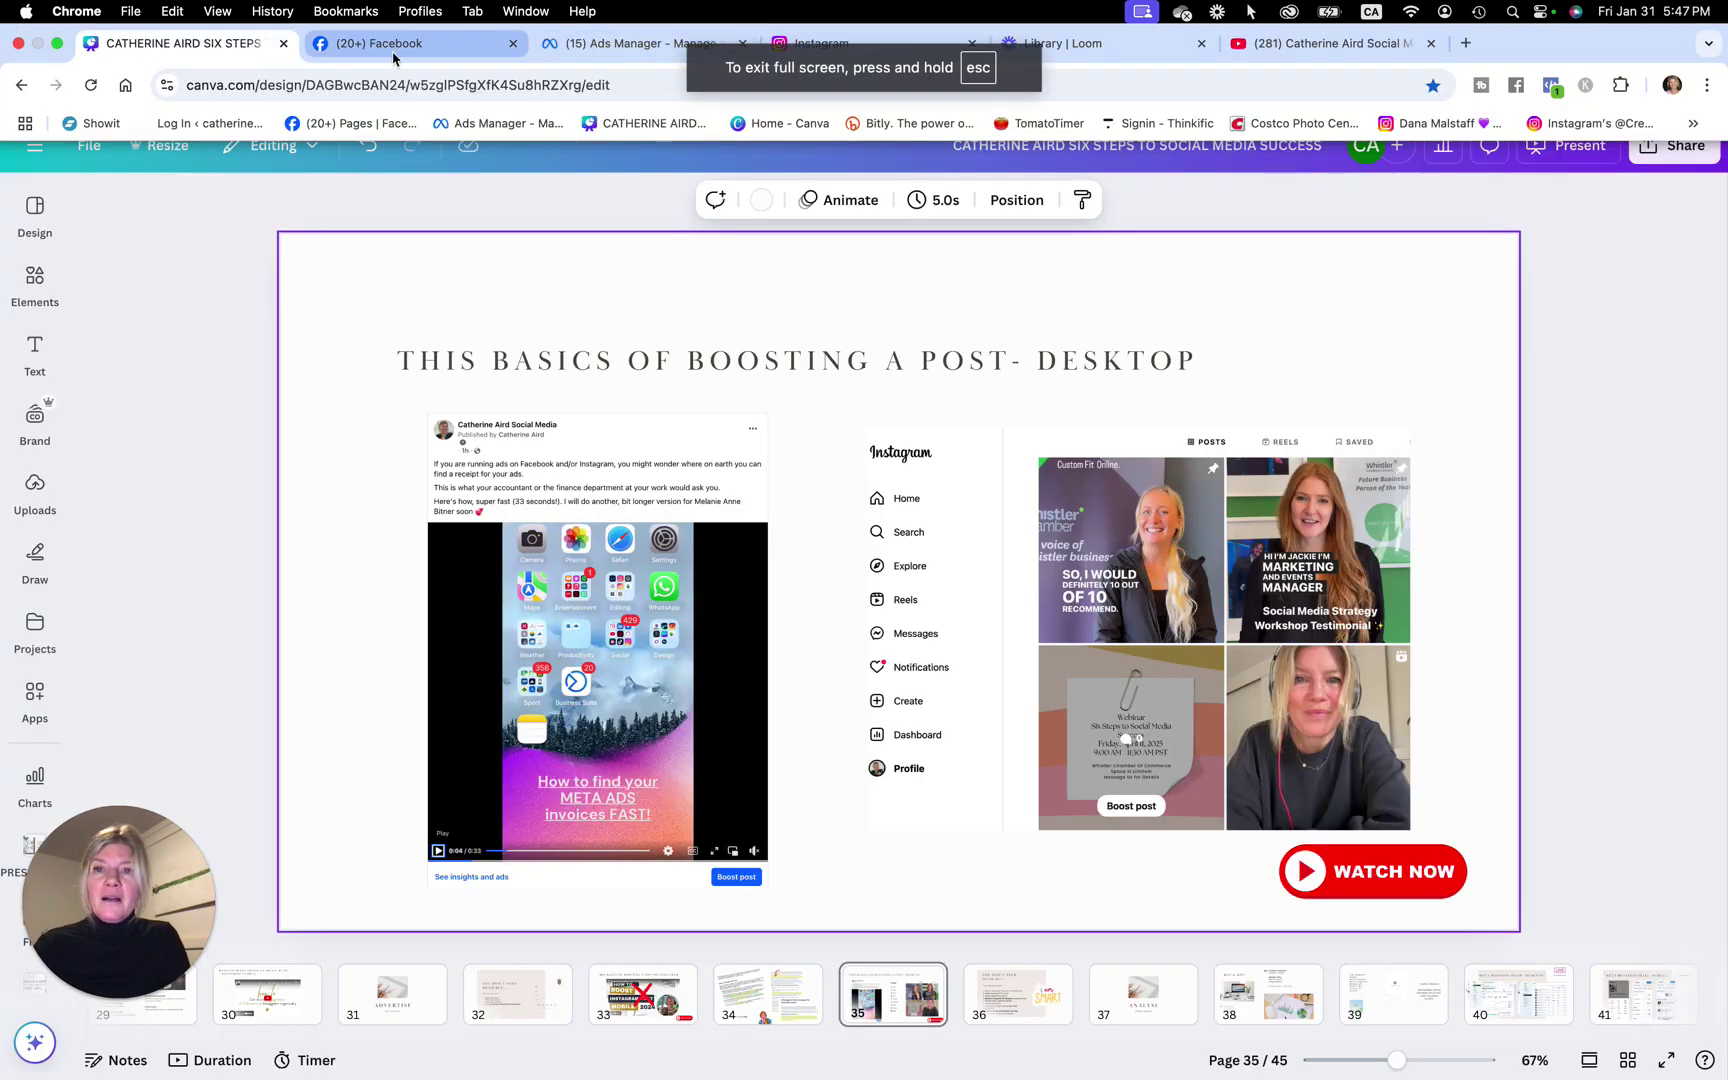
{"action": "left_click", "coordinate": [400, 42]}
{"action": "scroll", "coordinate": [921, 591], "scroll_direction": "down", "scroll_amount": 1}
{"action": "scroll", "coordinate": [921, 591], "scroll_direction": "up", "scroll_amount": 1}
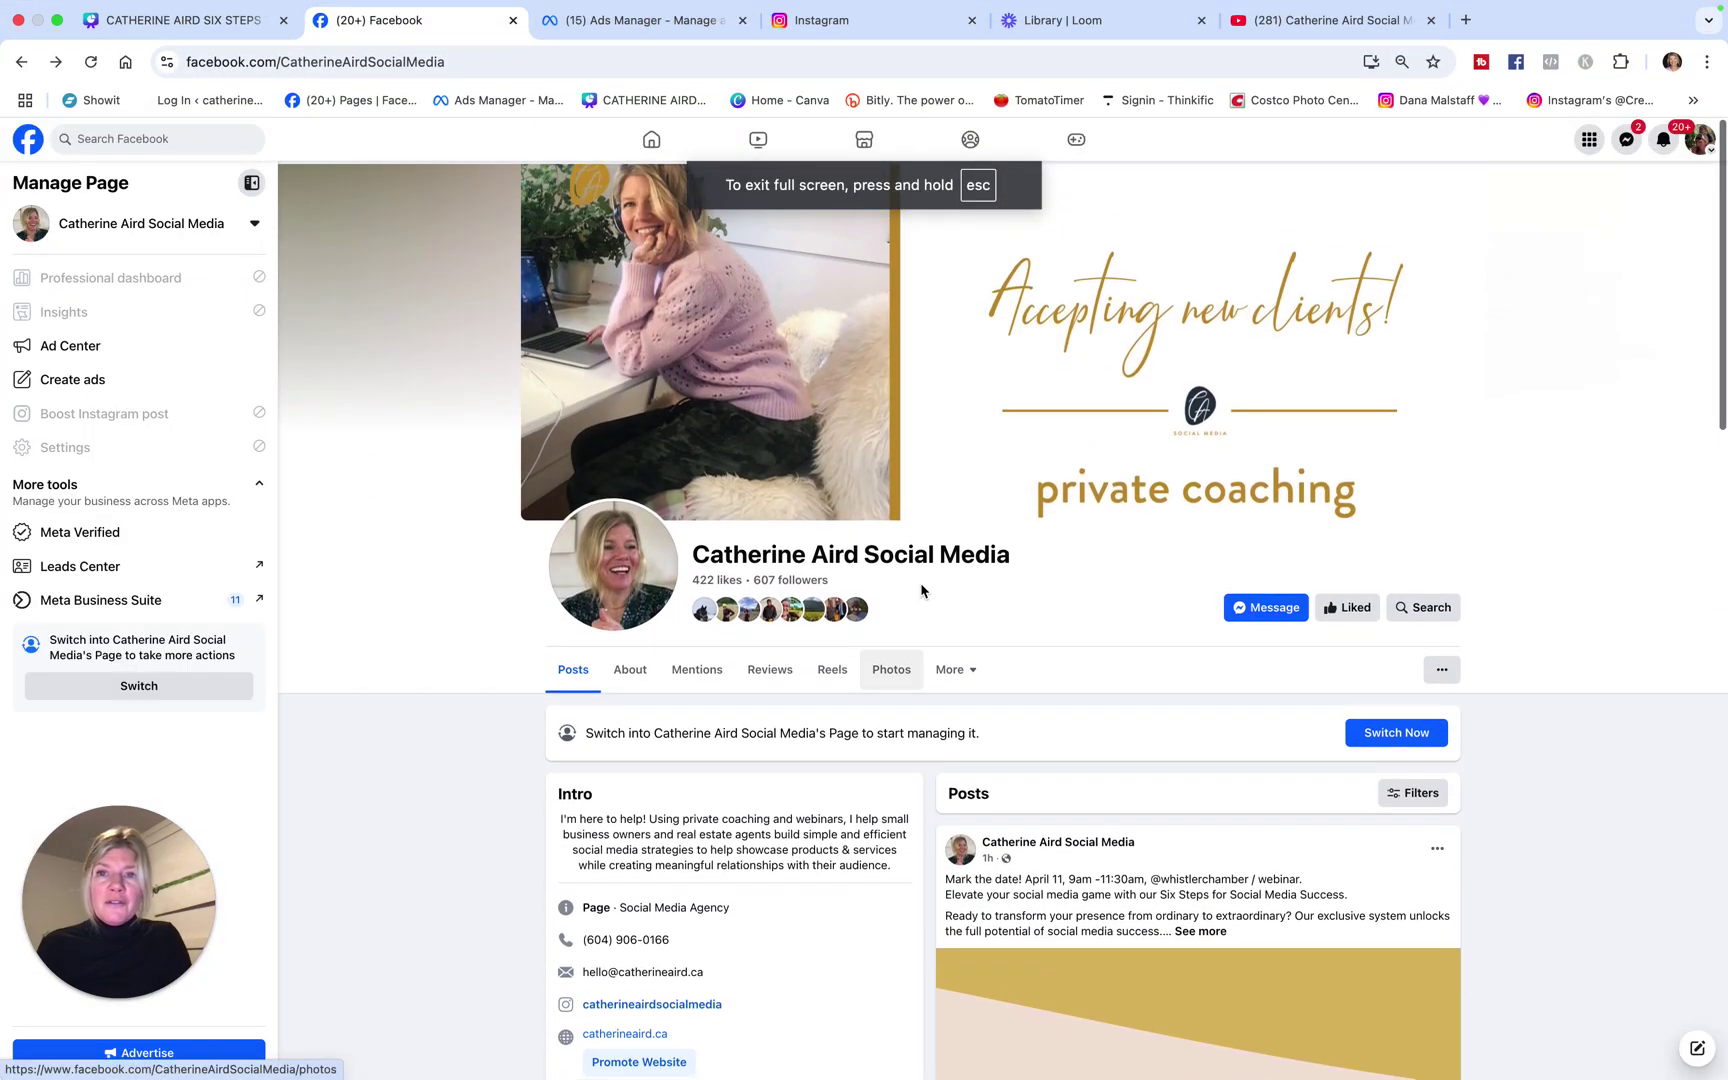
{"action": "scroll", "coordinate": [921, 591], "scroll_direction": "down", "scroll_amount": 5}
{"action": "scroll", "coordinate": [921, 591], "scroll_direction": "down", "scroll_amount": 8}
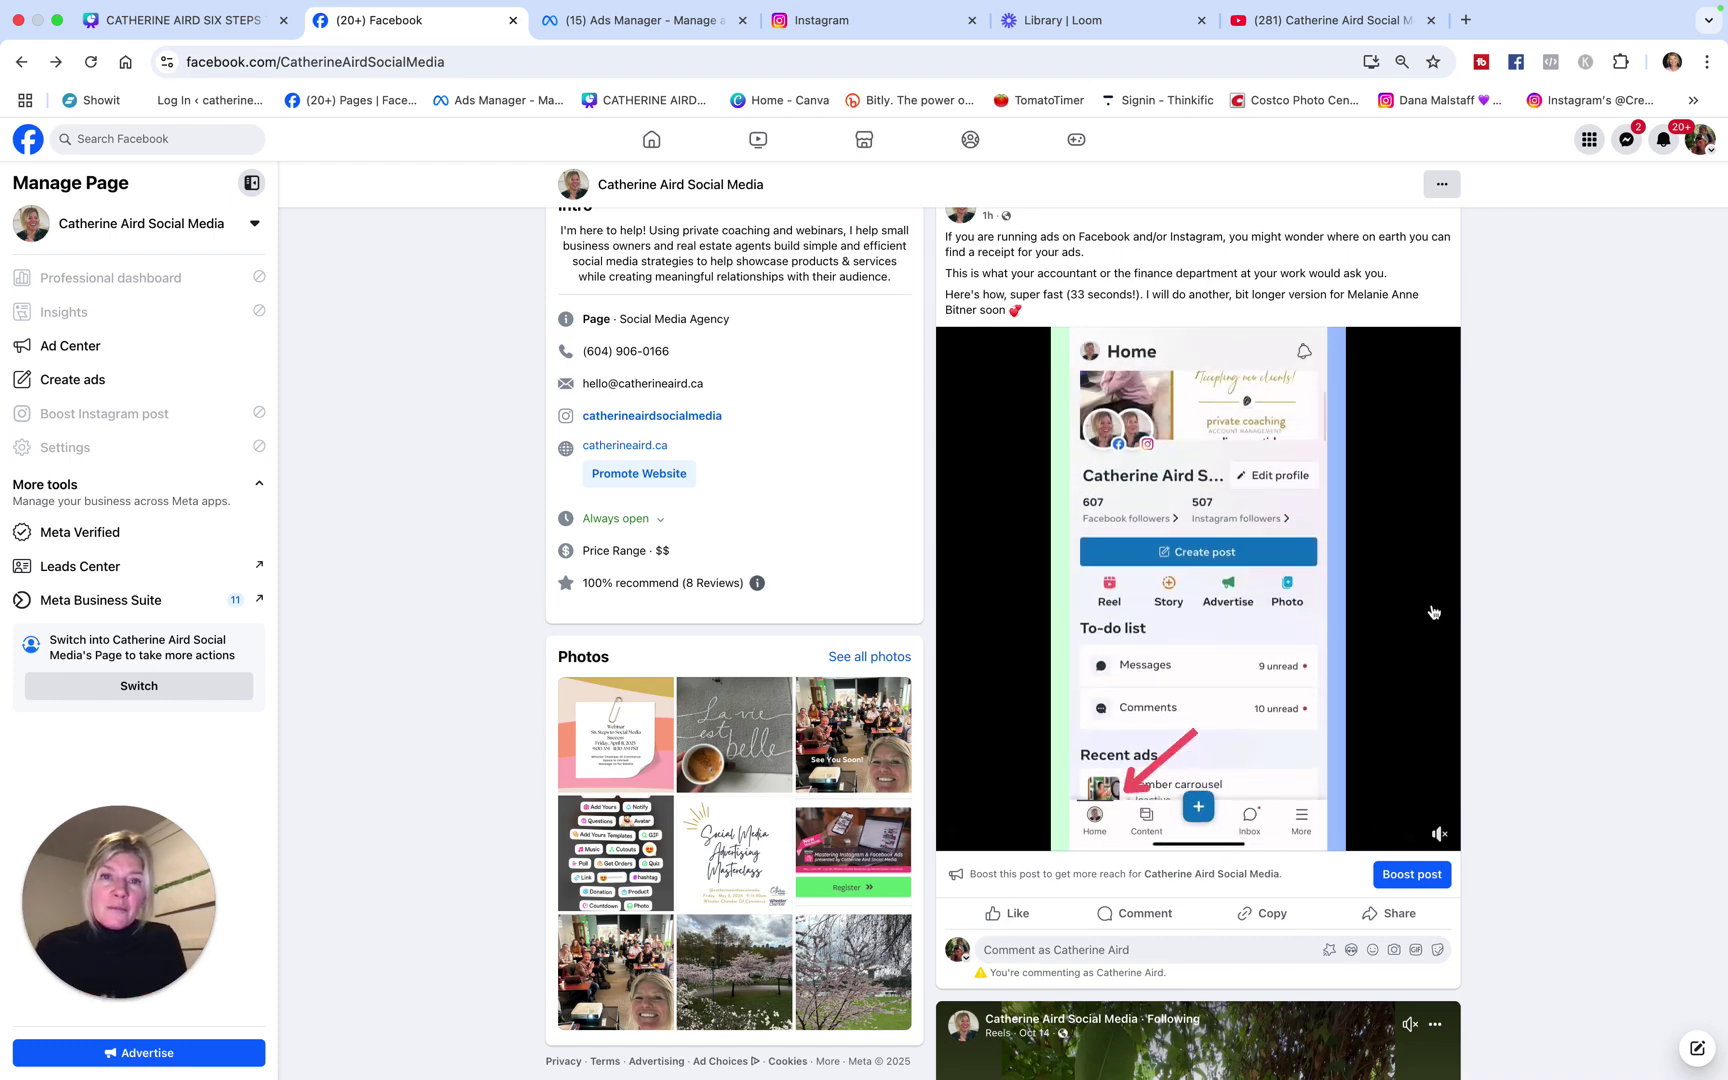
{"action": "mouse_move", "coordinate": [1408, 808]}
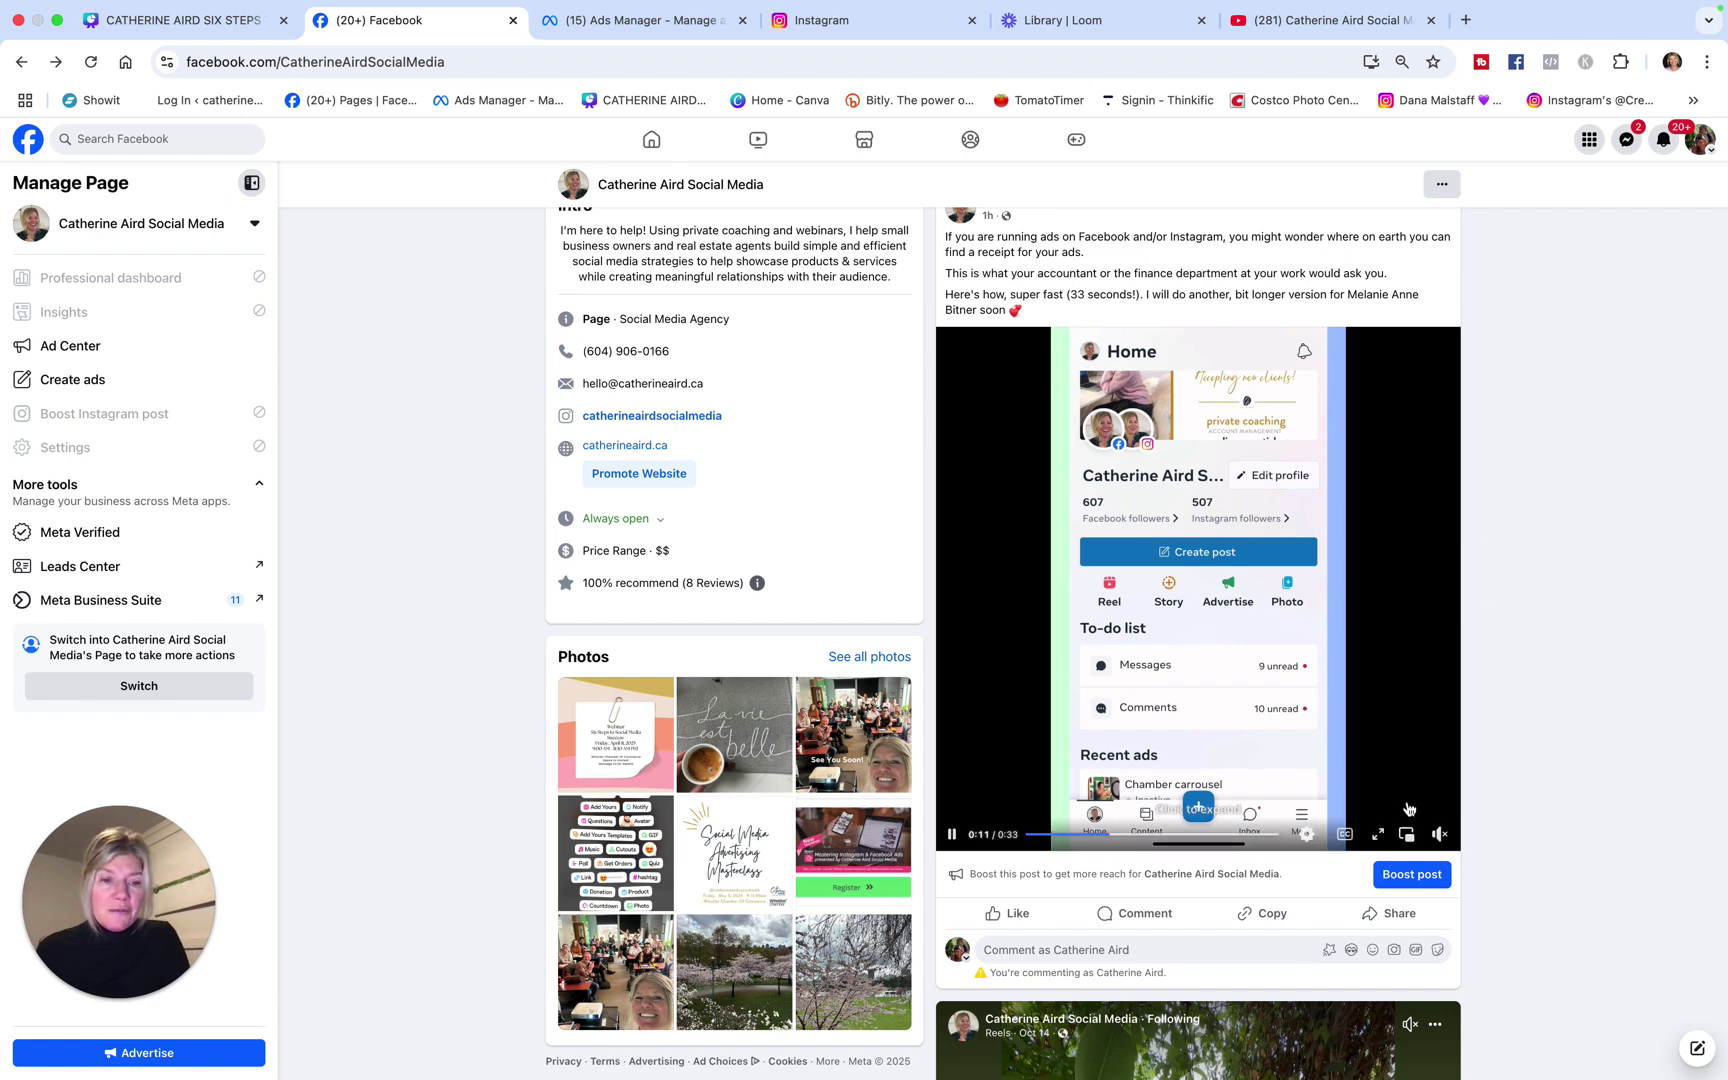
Step: Boost the invoices video post and set its ad goal to Get more website visitors
{"action": "left_click", "coordinate": [1411, 876]}
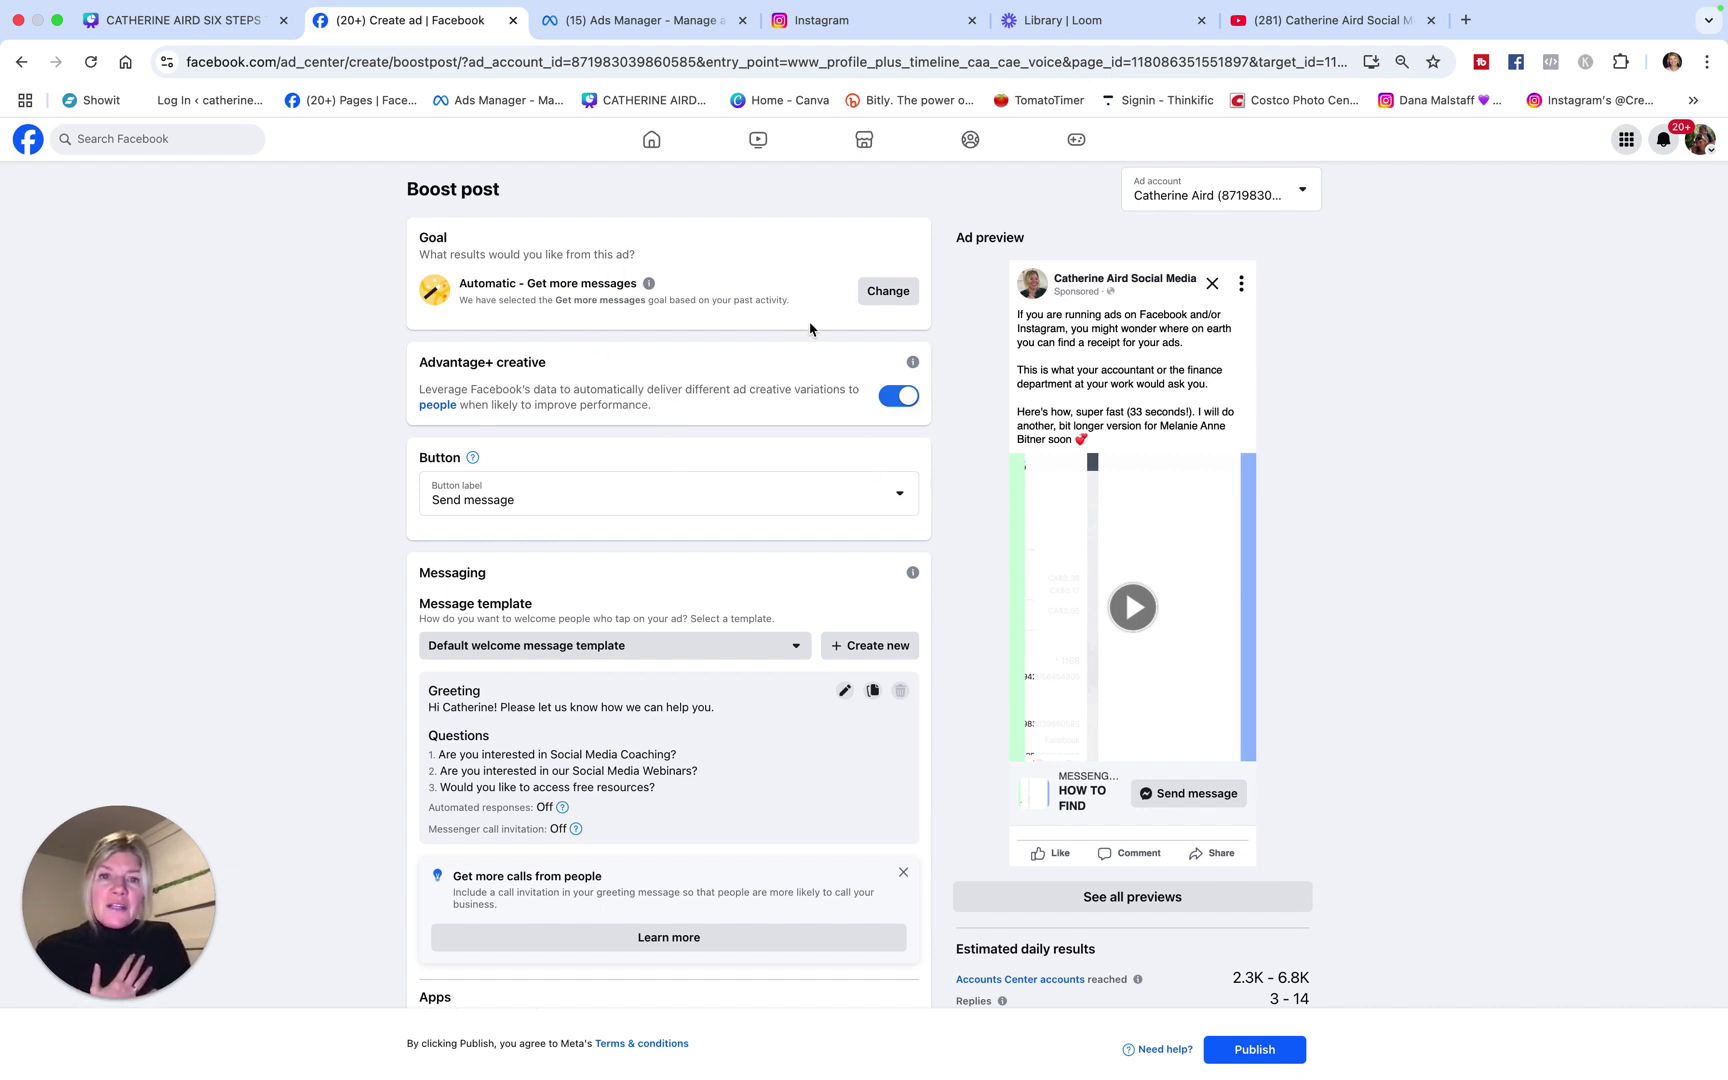
{"action": "left_click", "coordinate": [889, 298]}
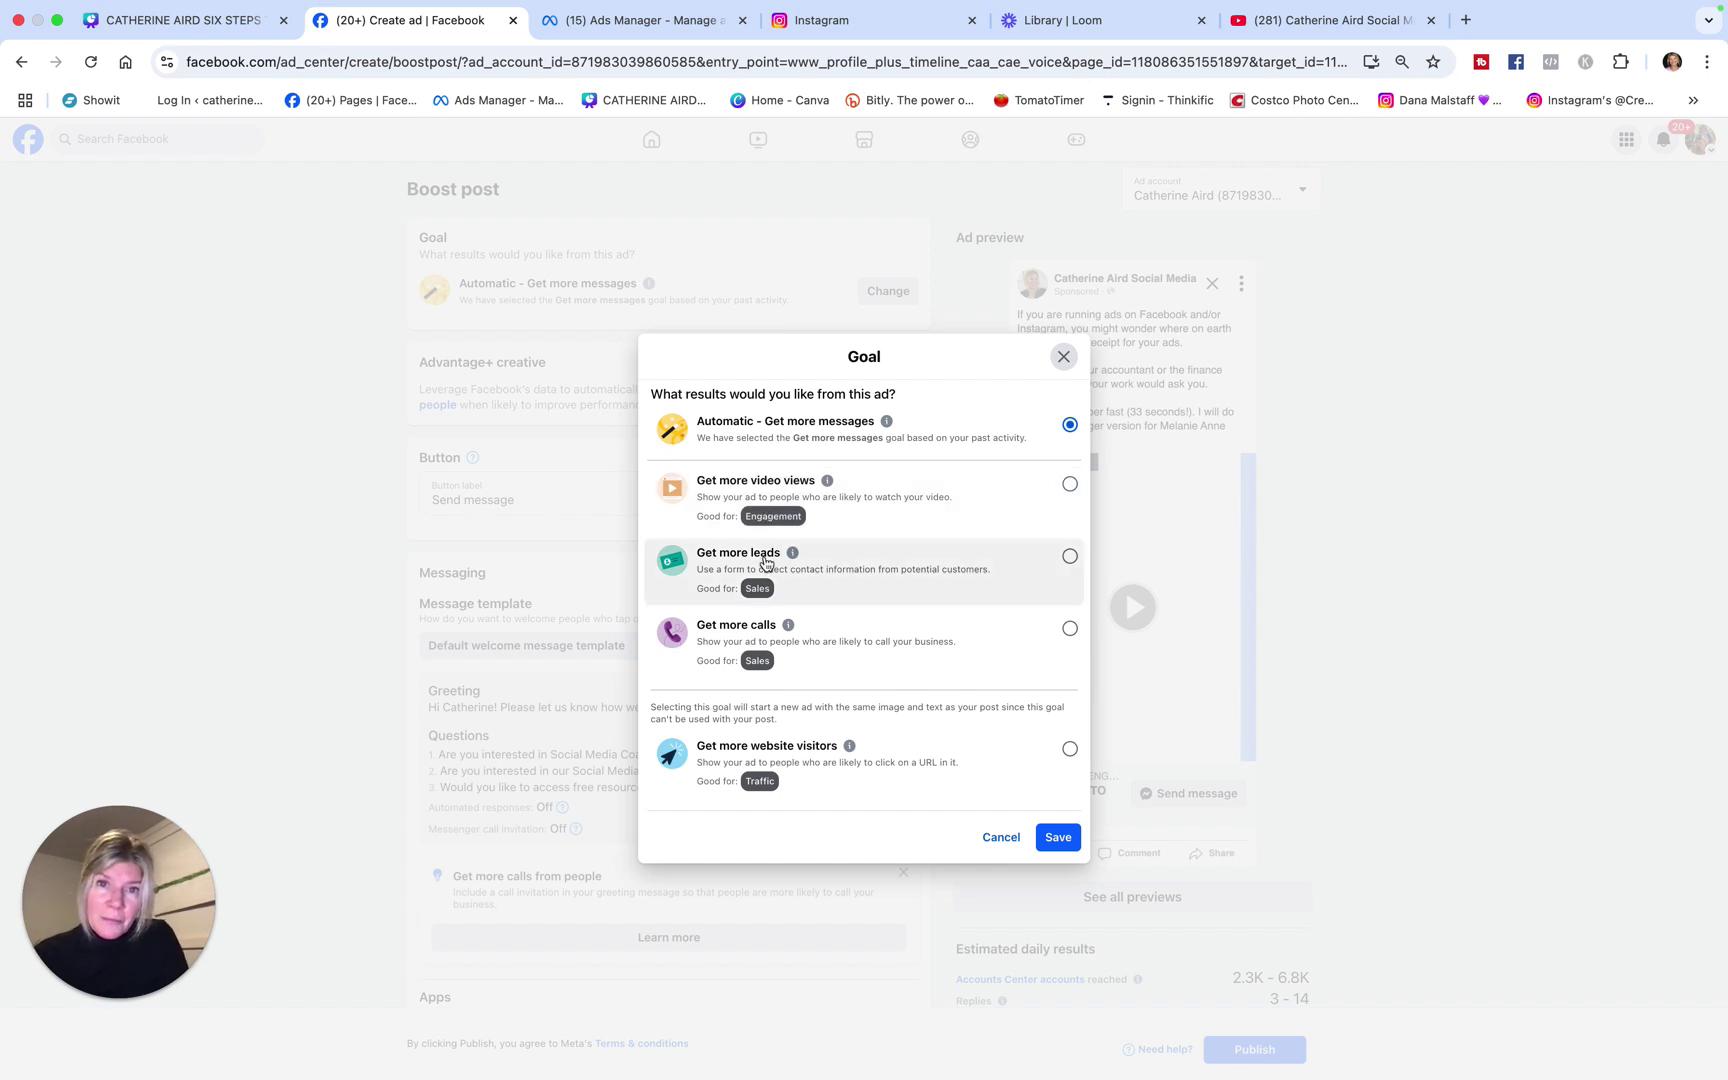
{"action": "left_click", "coordinate": [818, 779]}
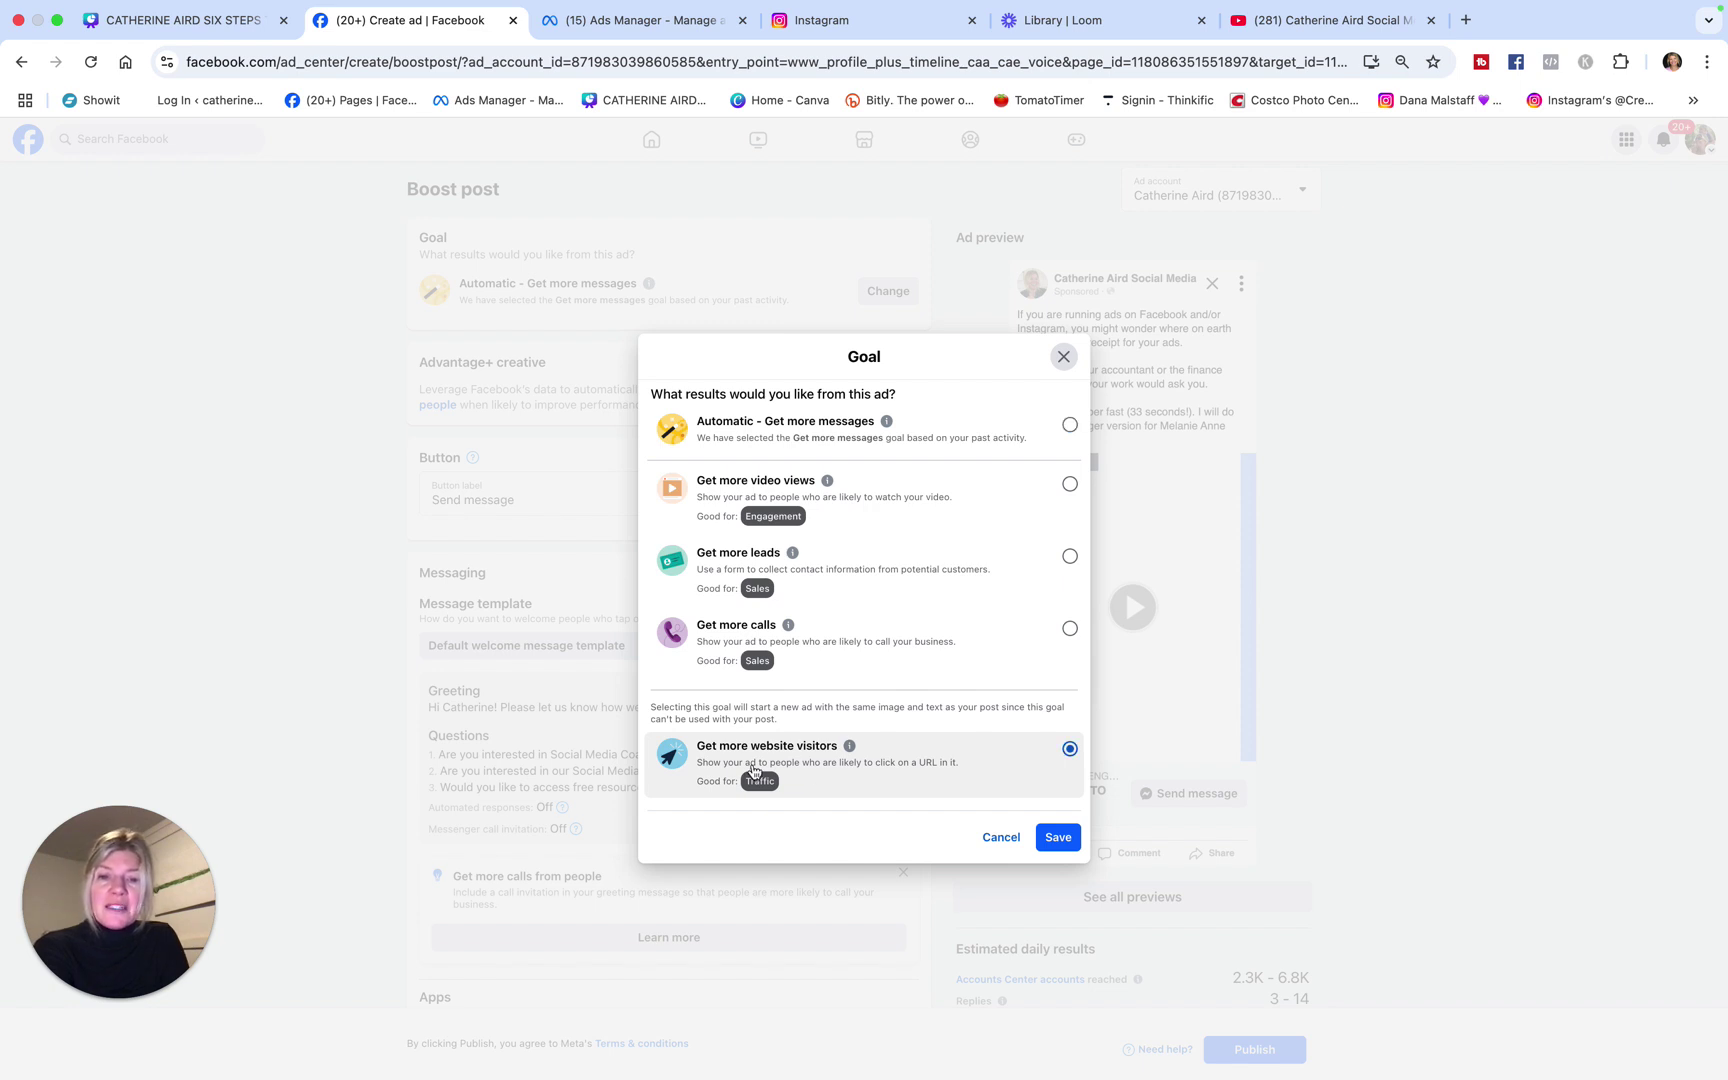
{"action": "left_click", "coordinate": [1060, 840]}
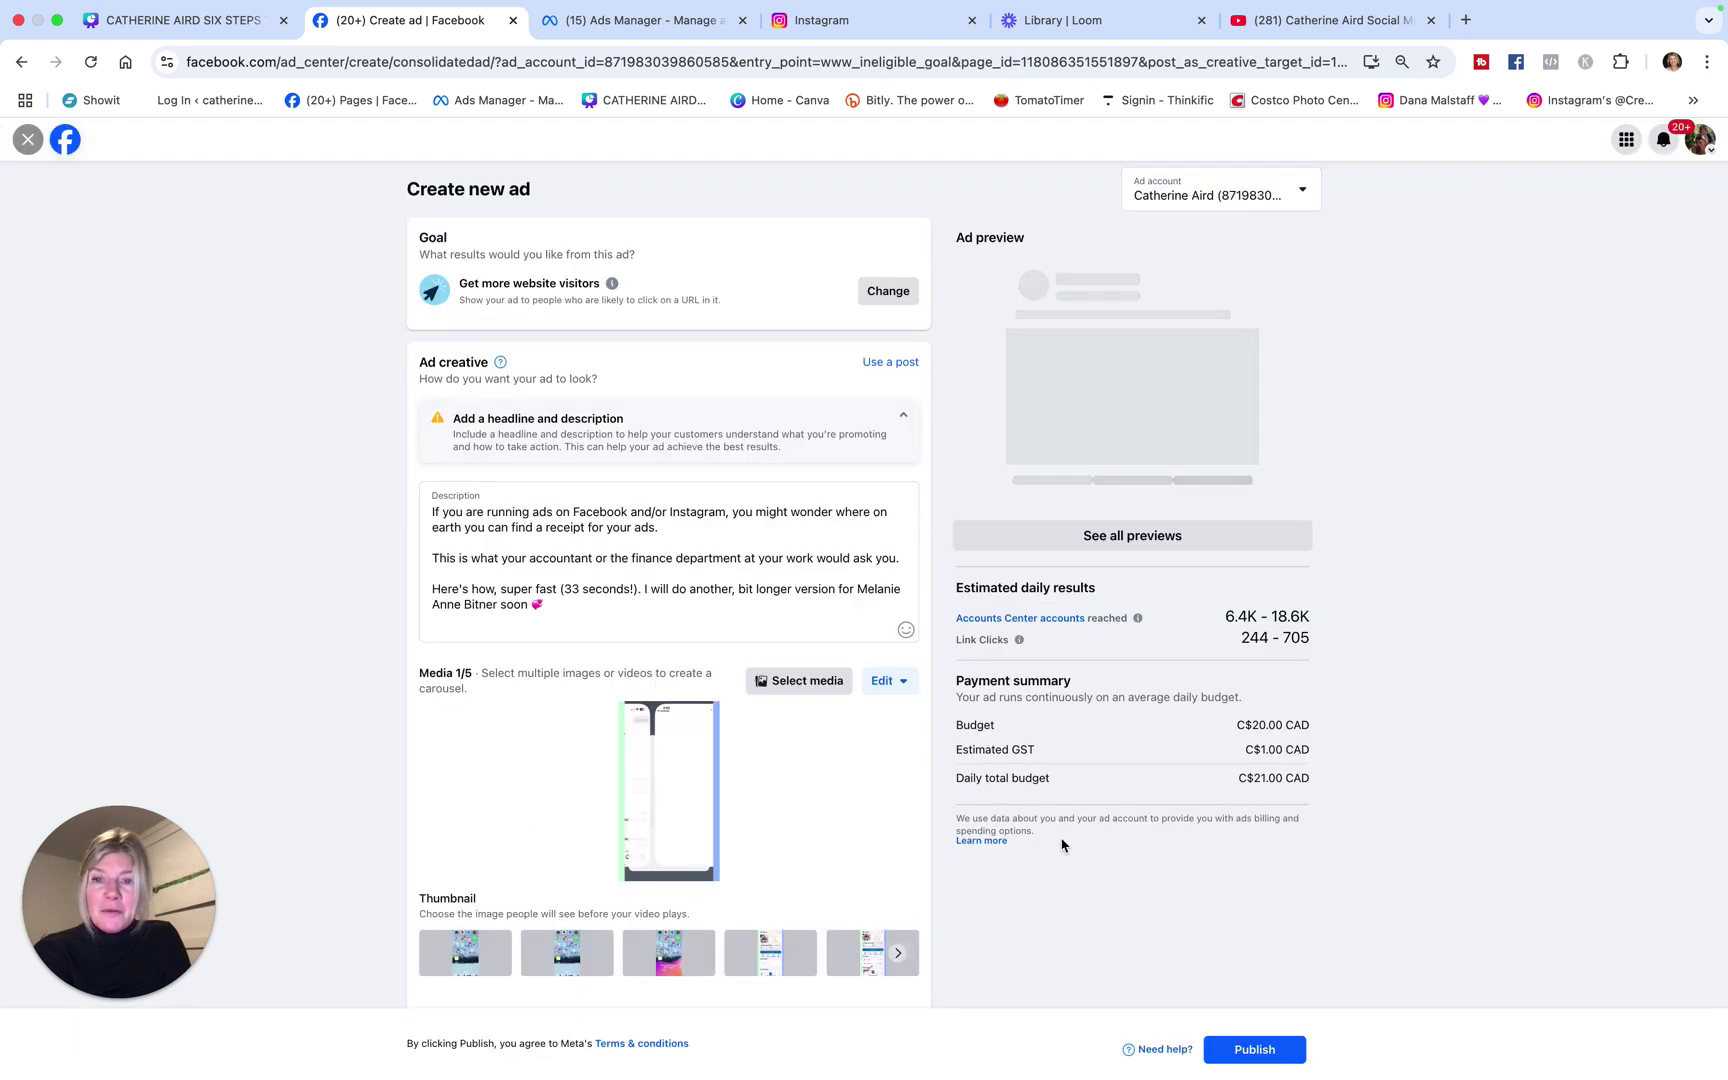
{"action": "scroll", "coordinate": [757, 822], "scroll_direction": "down", "scroll_amount": 2}
{"action": "scroll", "coordinate": [757, 822], "scroll_direction": "down", "scroll_amount": 7}
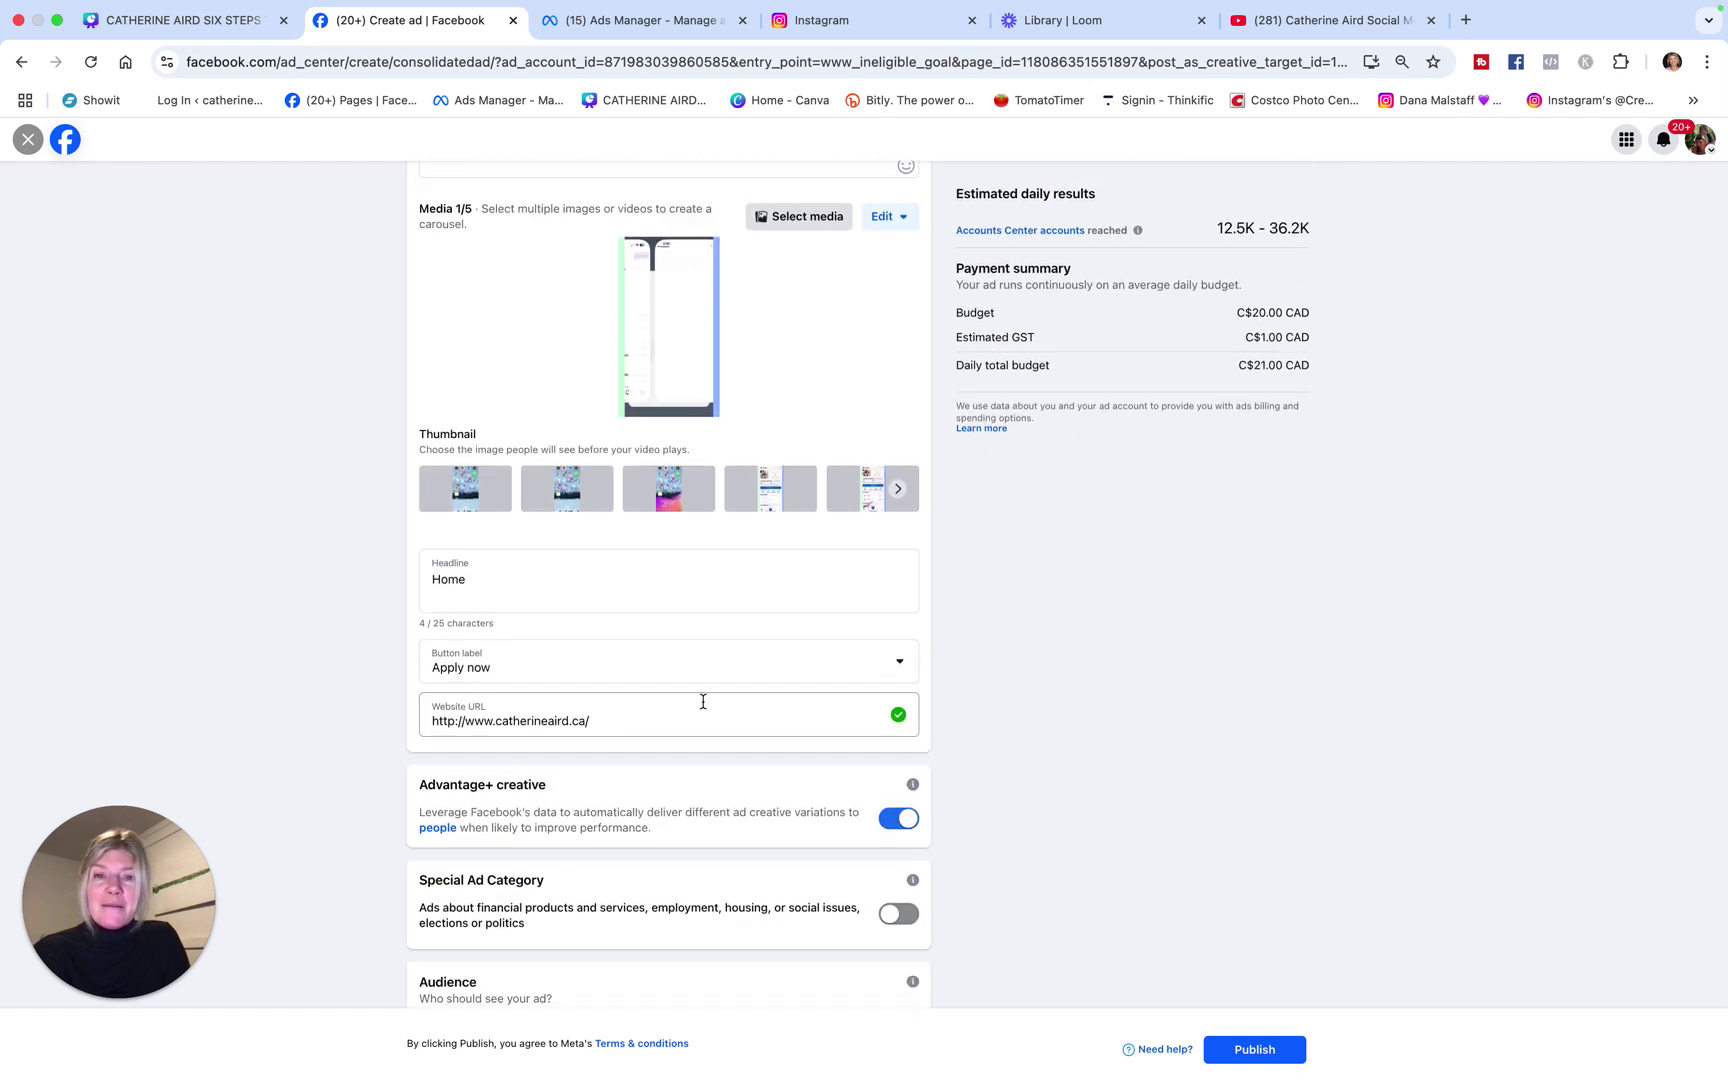
{"action": "scroll", "coordinate": [702, 698], "scroll_direction": "up", "scroll_amount": 9}
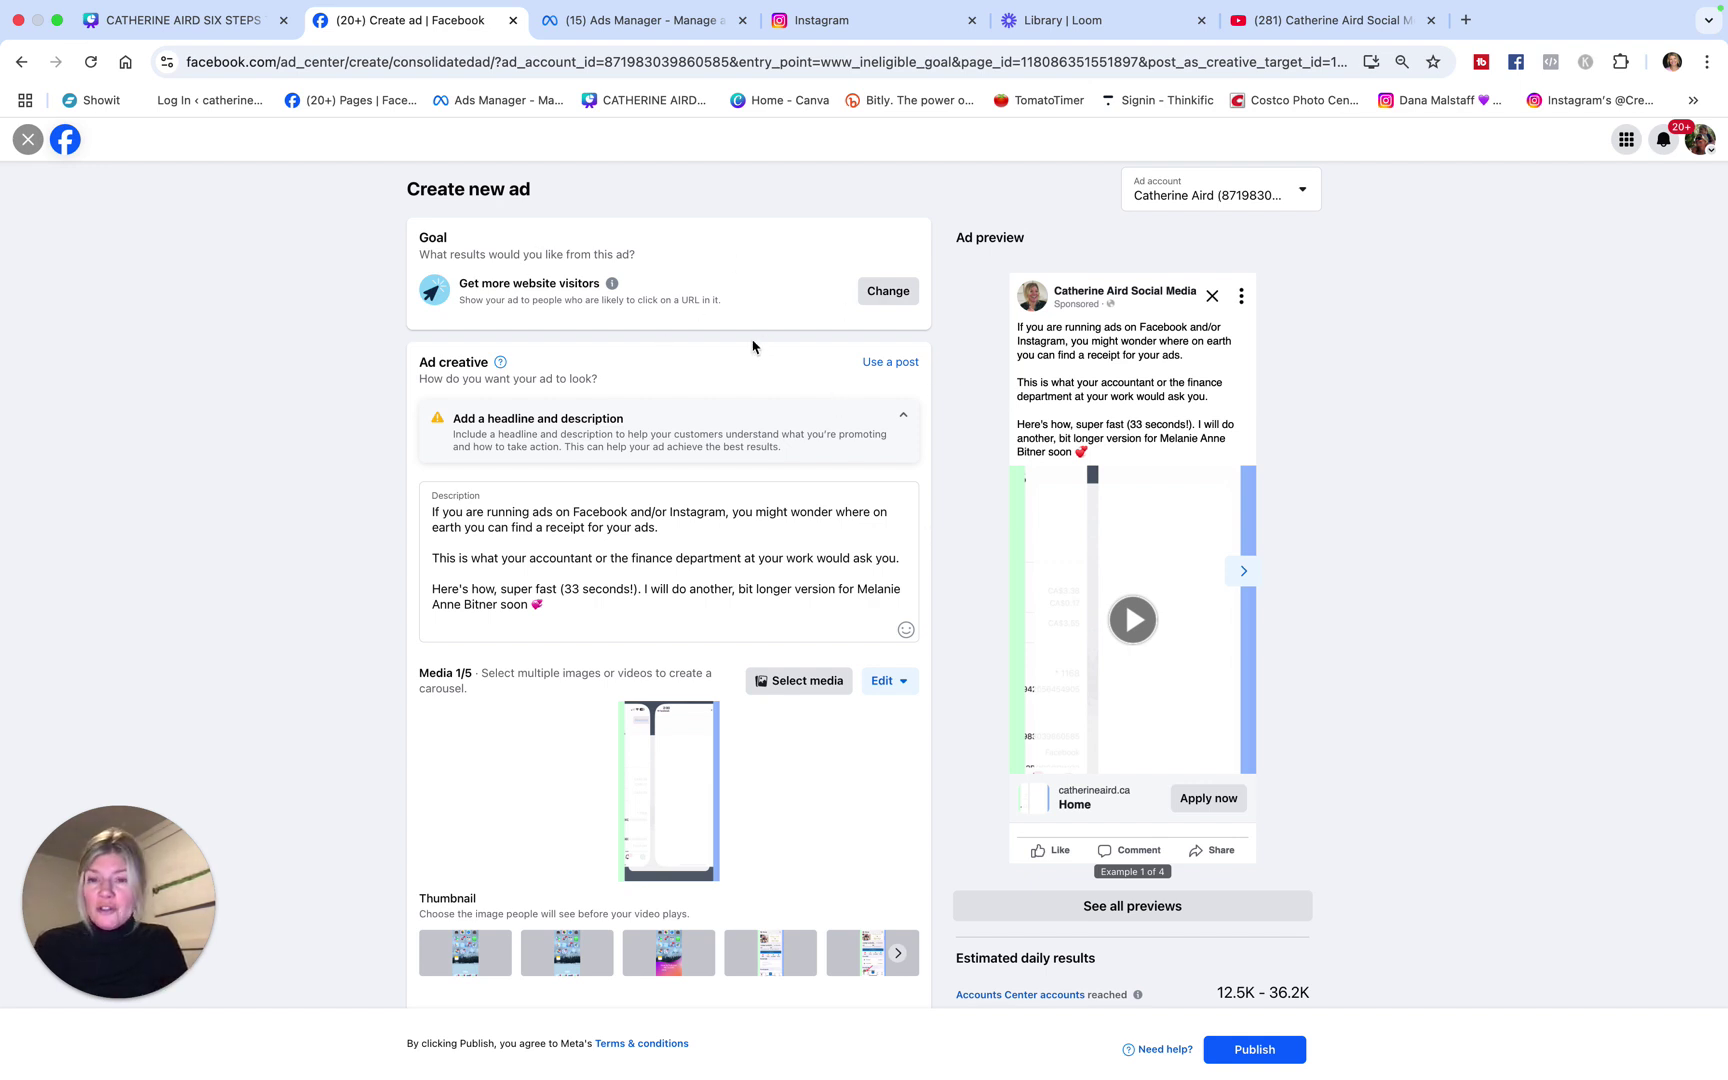
{"action": "scroll", "coordinate": [771, 386], "scroll_direction": "down", "scroll_amount": 2}
{"action": "scroll", "coordinate": [771, 386], "scroll_direction": "down", "scroll_amount": 2}
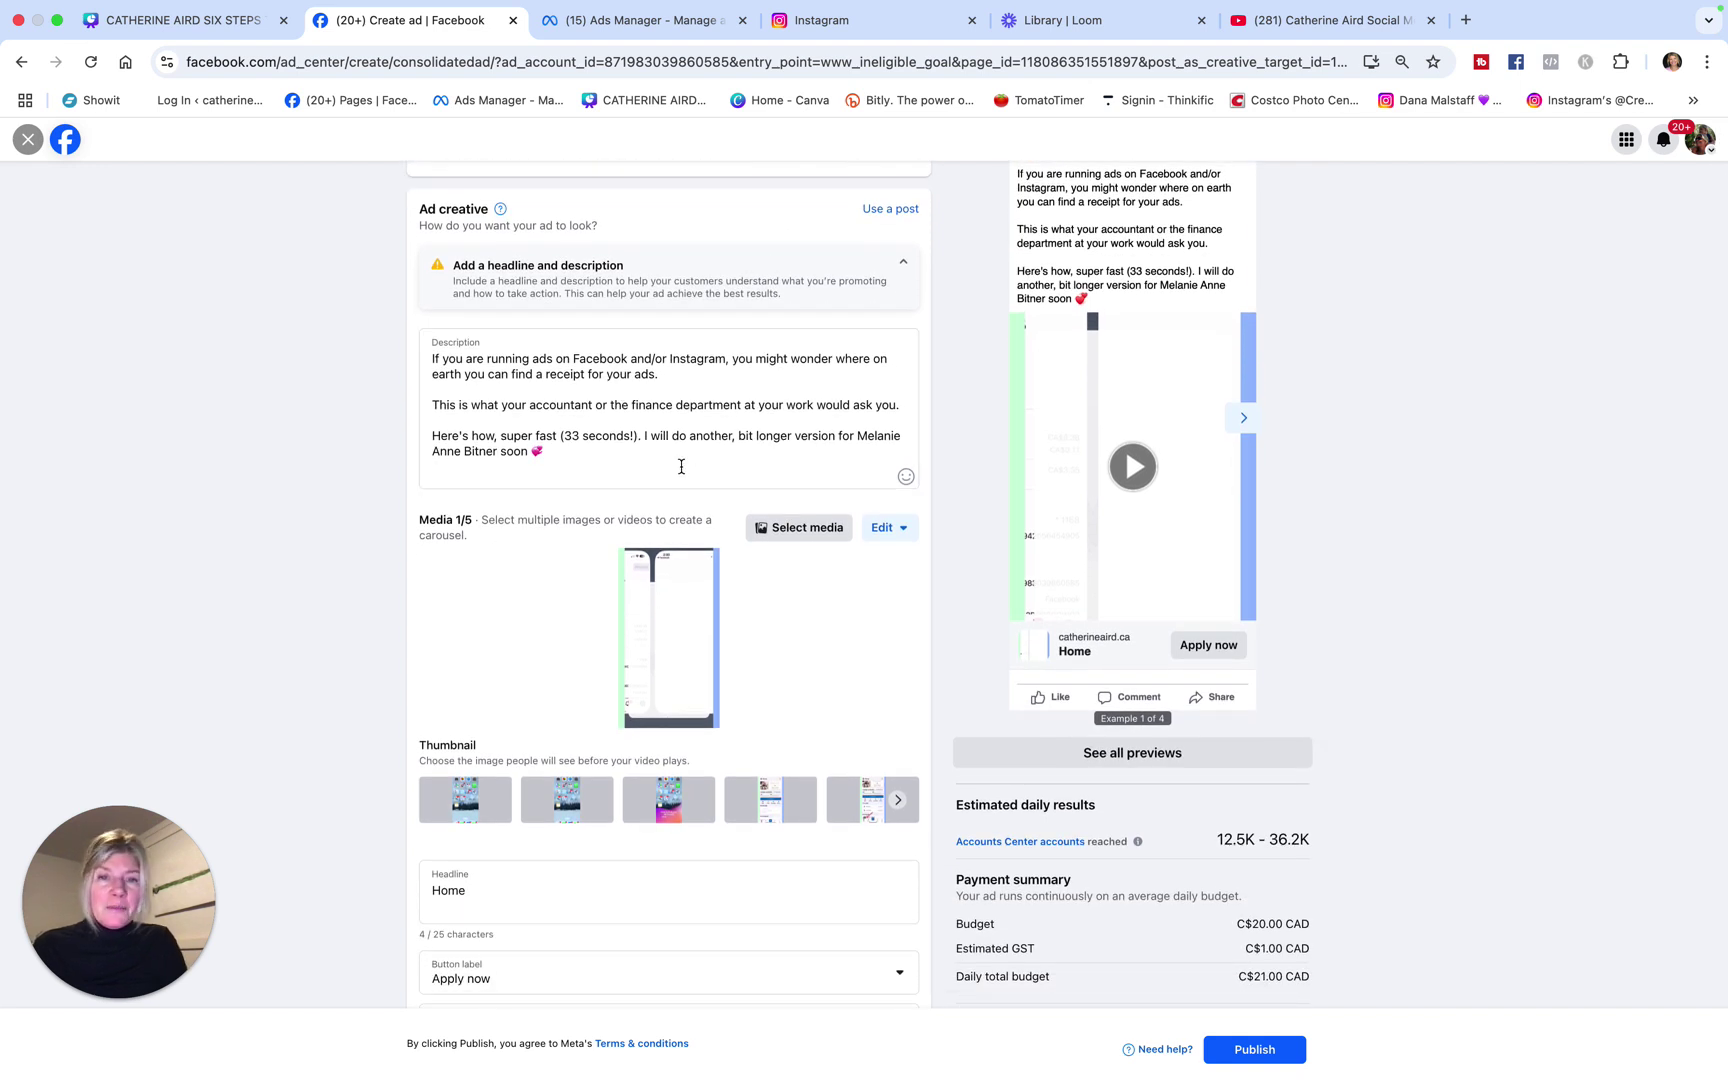
{"action": "scroll", "coordinate": [681, 467], "scroll_direction": "down", "scroll_amount": 1}
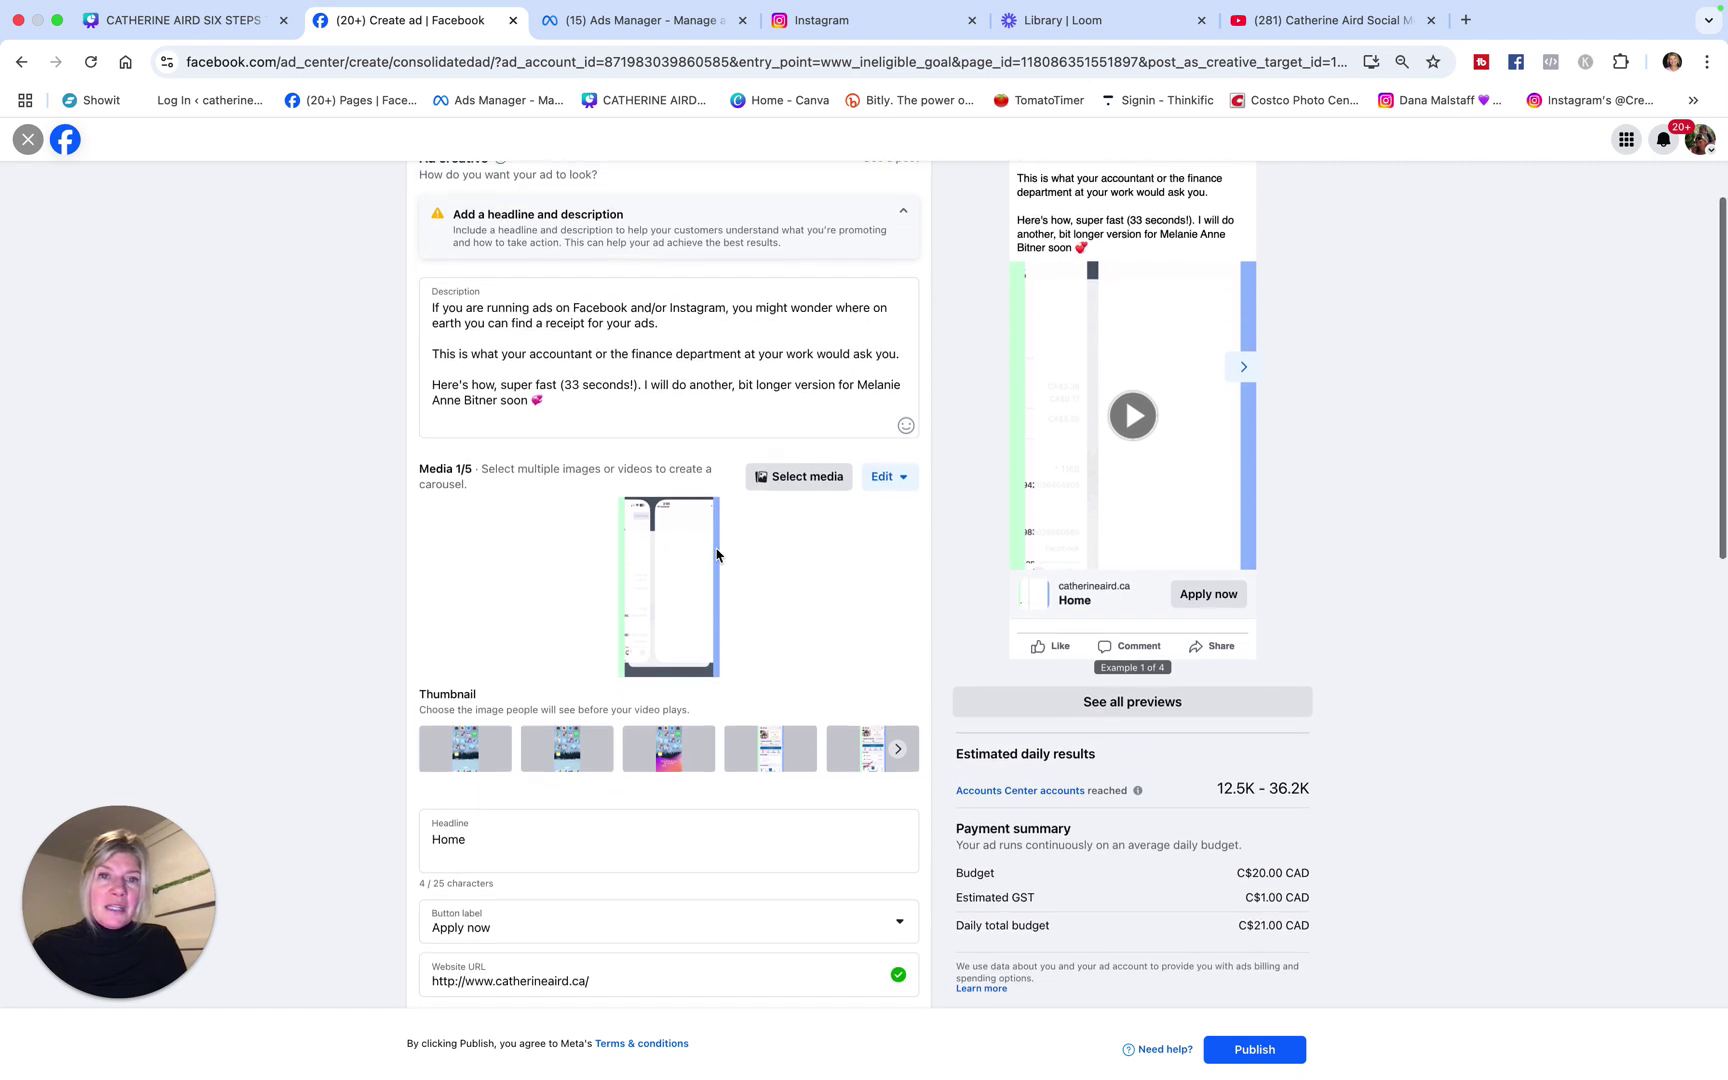
{"action": "scroll", "coordinate": [716, 555], "scroll_direction": "down", "scroll_amount": 2}
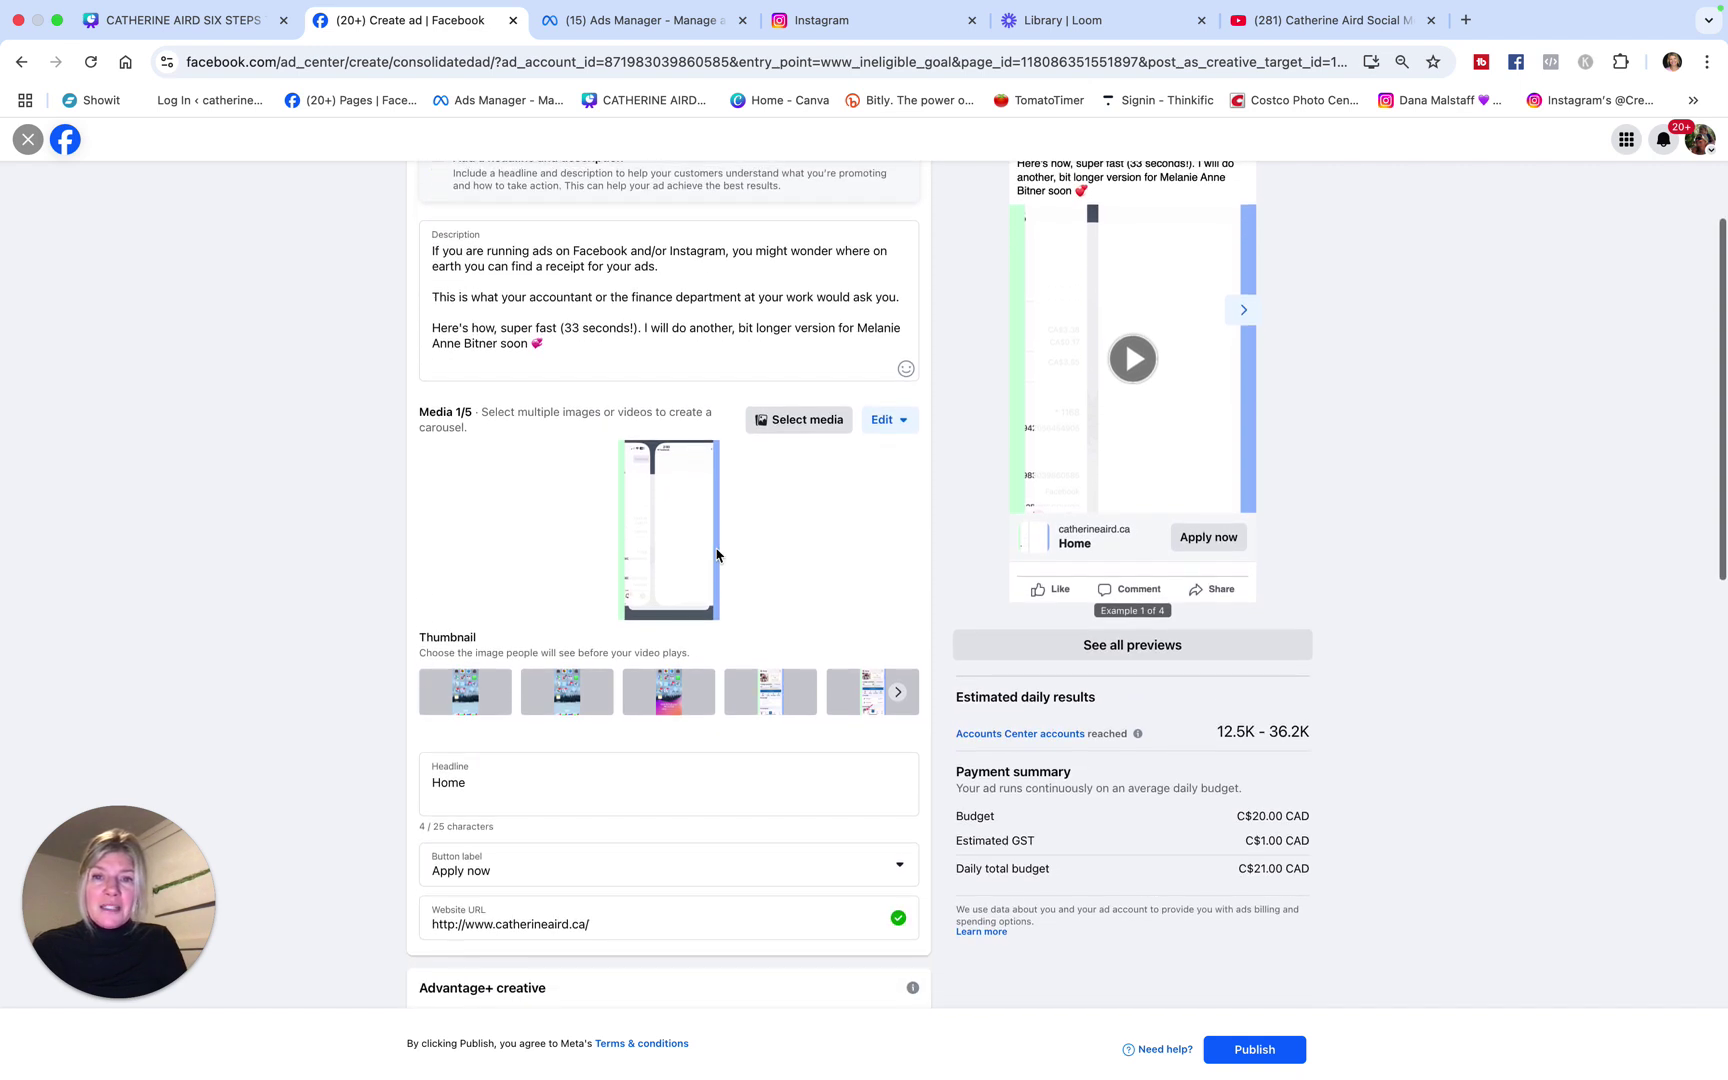
{"action": "scroll", "coordinate": [716, 555], "scroll_direction": "down", "scroll_amount": 1}
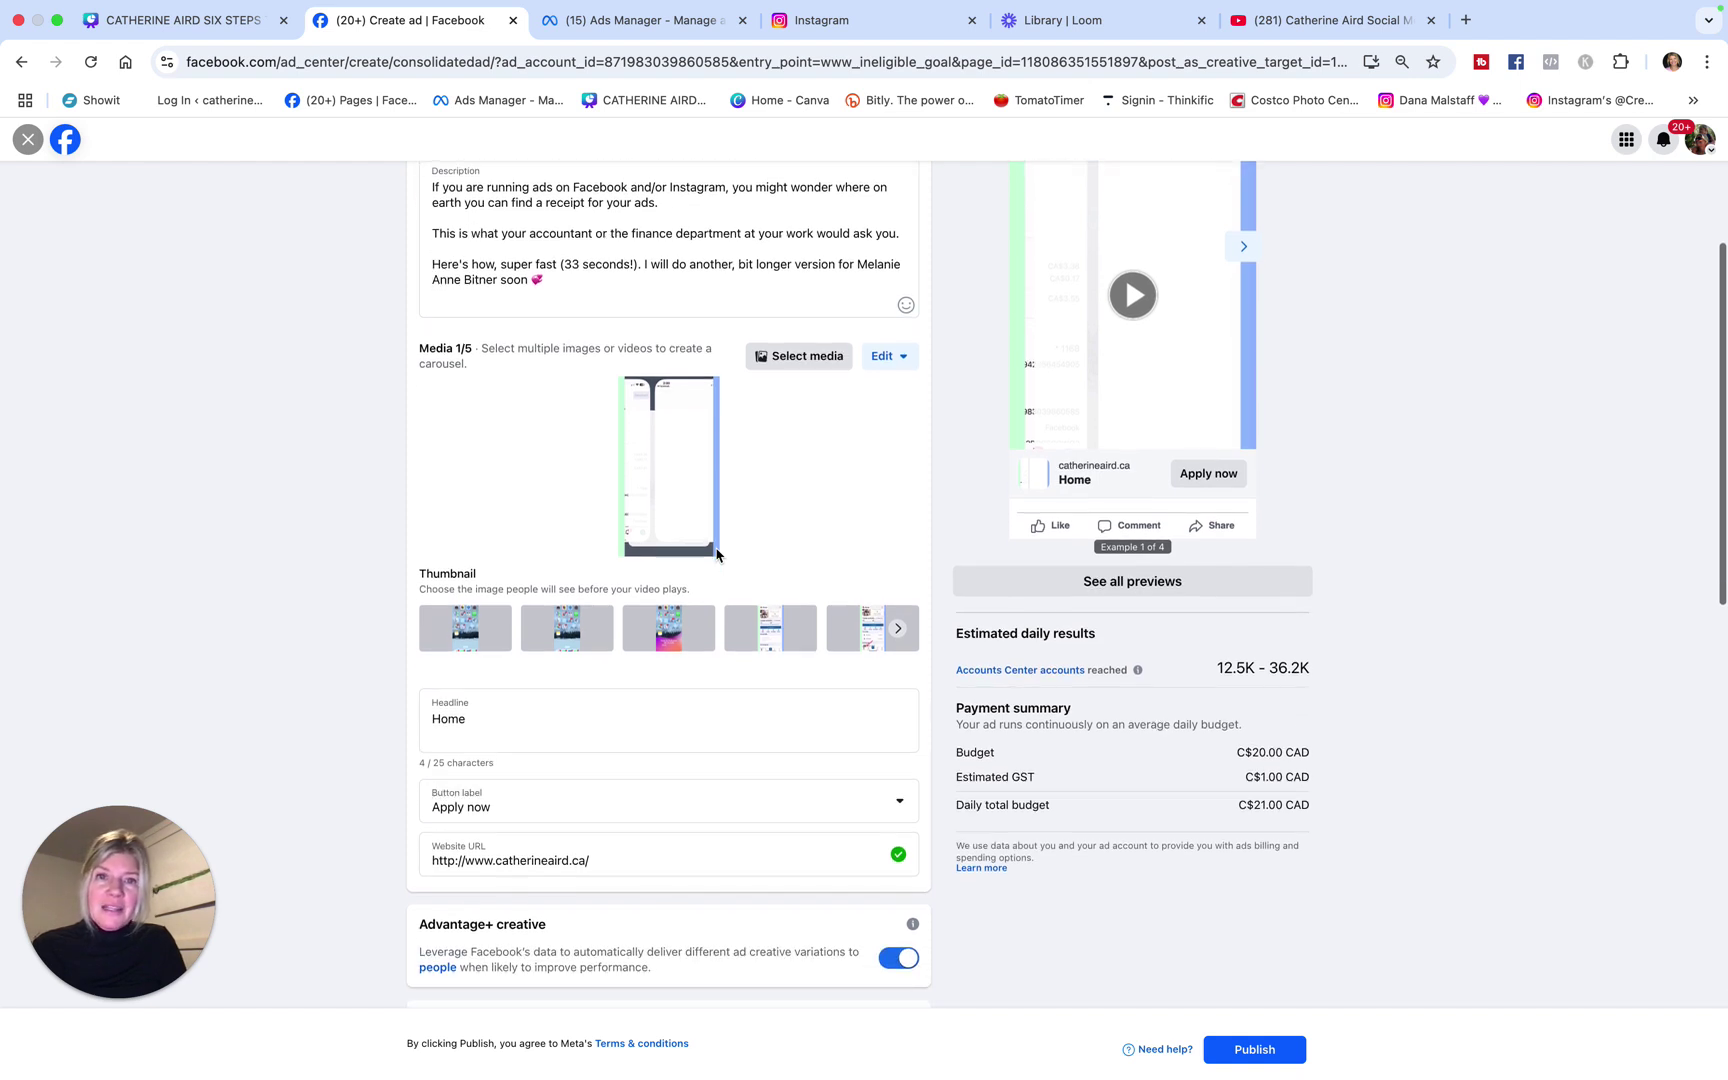
{"action": "scroll", "coordinate": [716, 555], "scroll_direction": "down", "scroll_amount": 1}
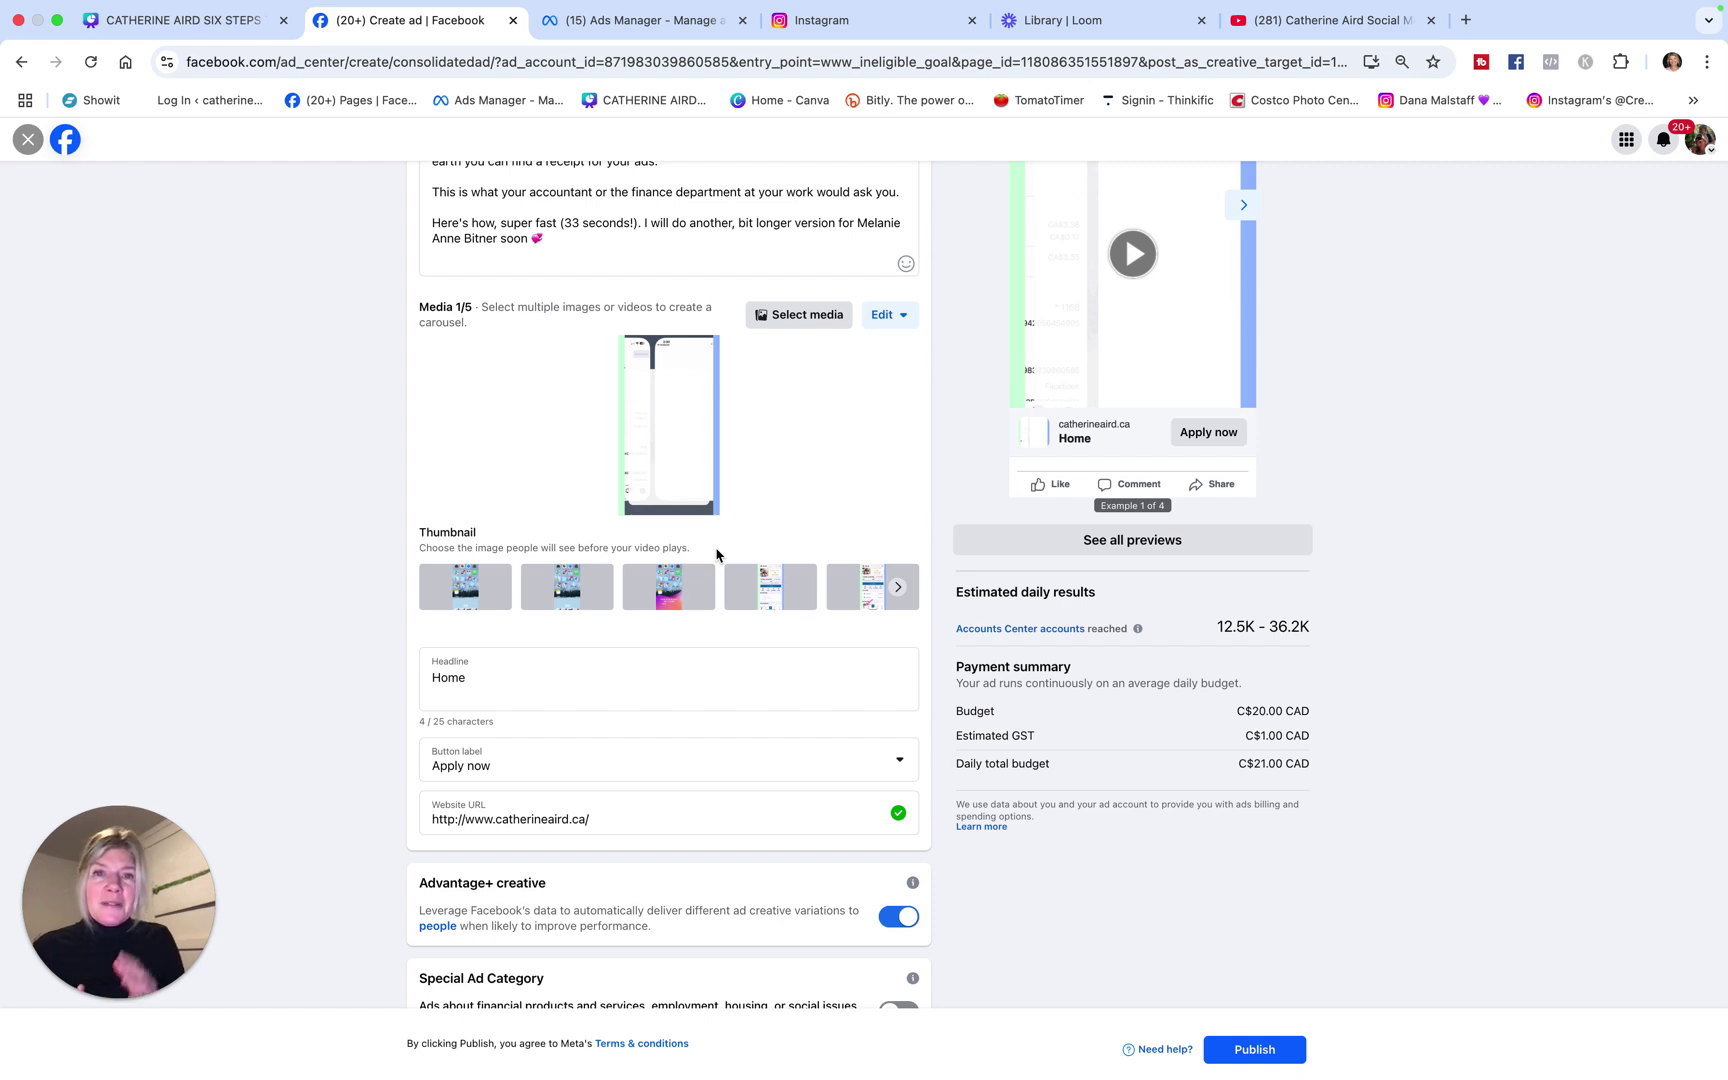
{"action": "scroll", "coordinate": [725, 617], "scroll_direction": "up", "scroll_amount": 4}
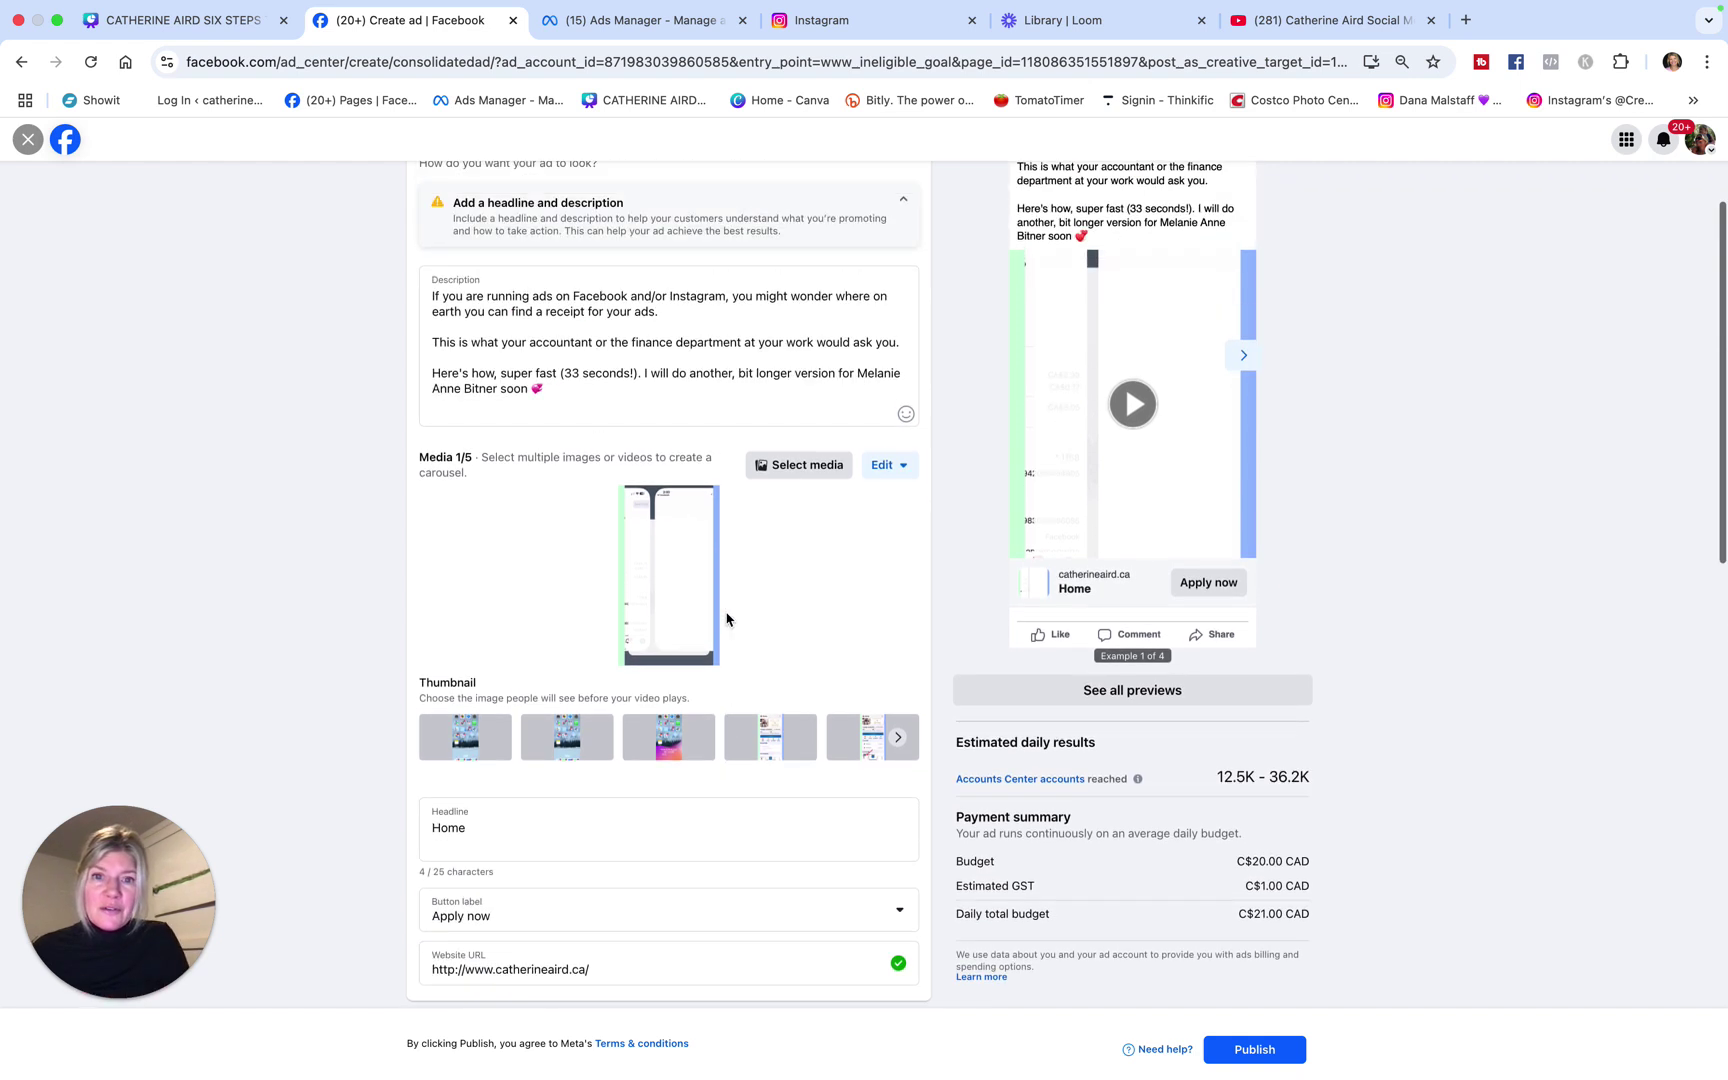
{"action": "scroll", "coordinate": [727, 619], "scroll_direction": "up", "scroll_amount": 3}
{"action": "scroll", "coordinate": [727, 619], "scroll_direction": "down", "scroll_amount": 3}
{"action": "scroll", "coordinate": [711, 748], "scroll_direction": "down", "scroll_amount": 1}
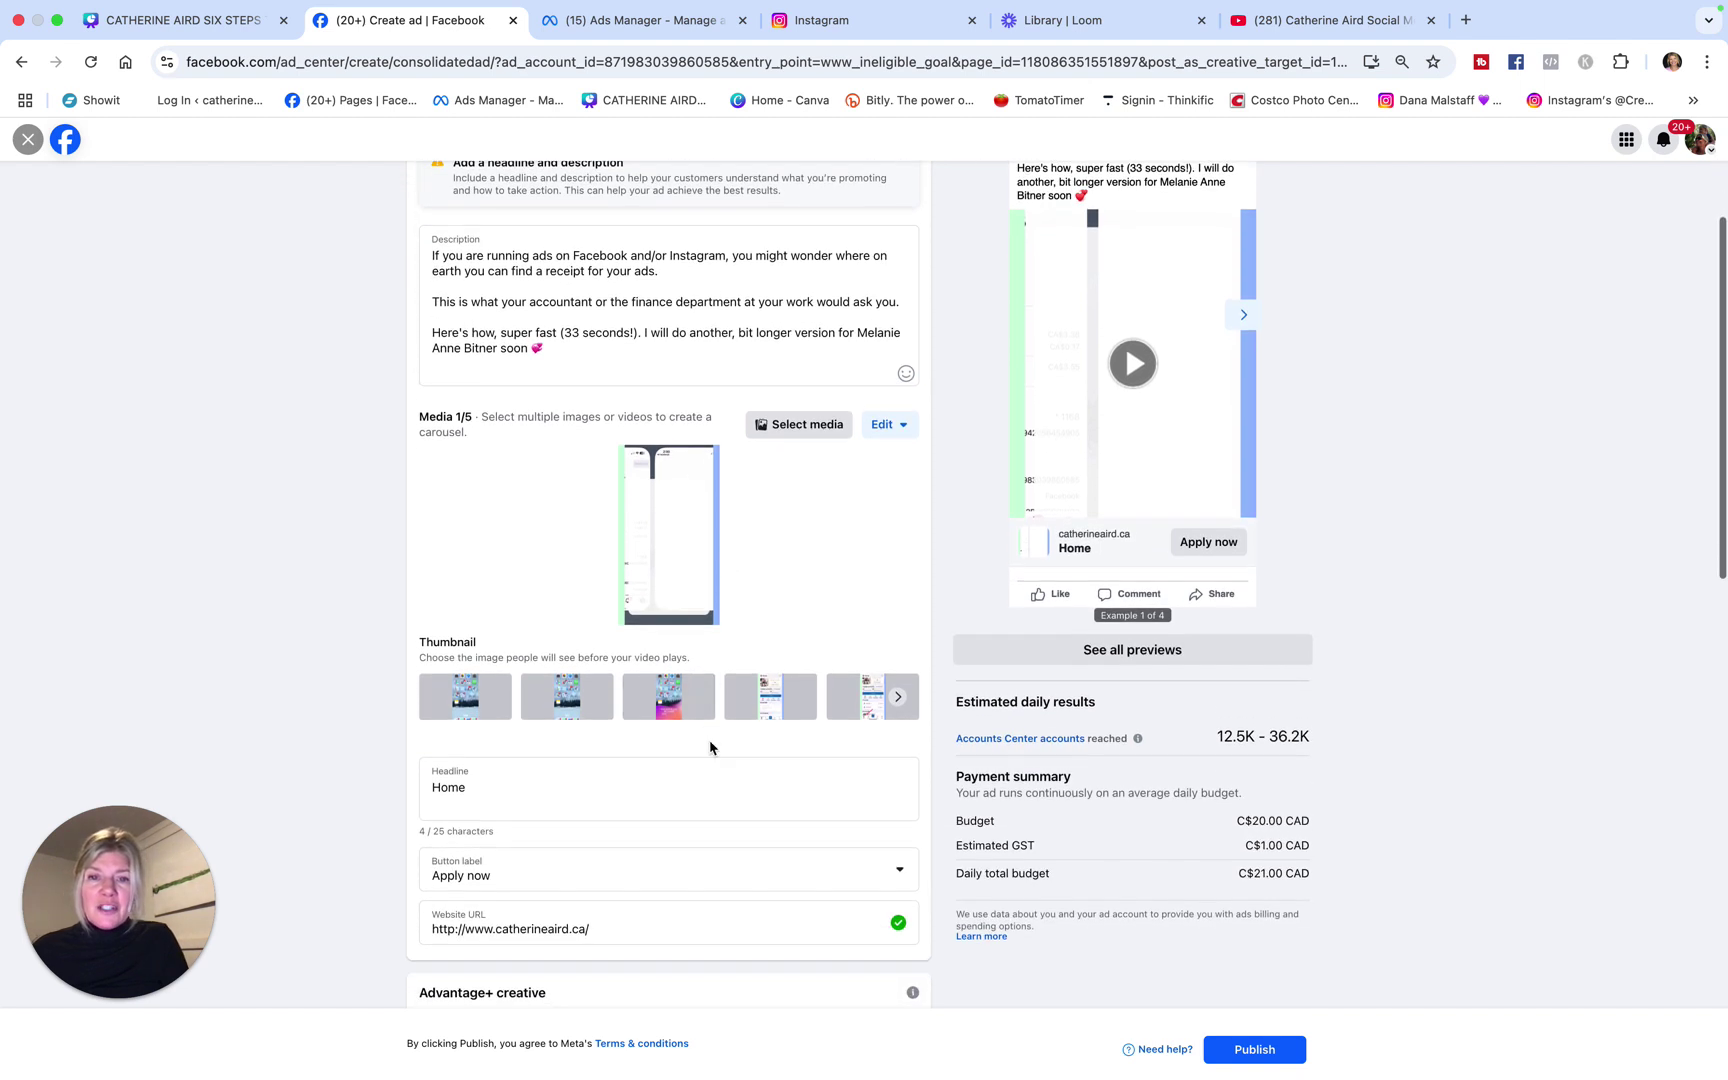
Step: Choose the pink phone-screen frame as the video thumbnail
{"action": "left_click", "coordinate": [668, 702]}
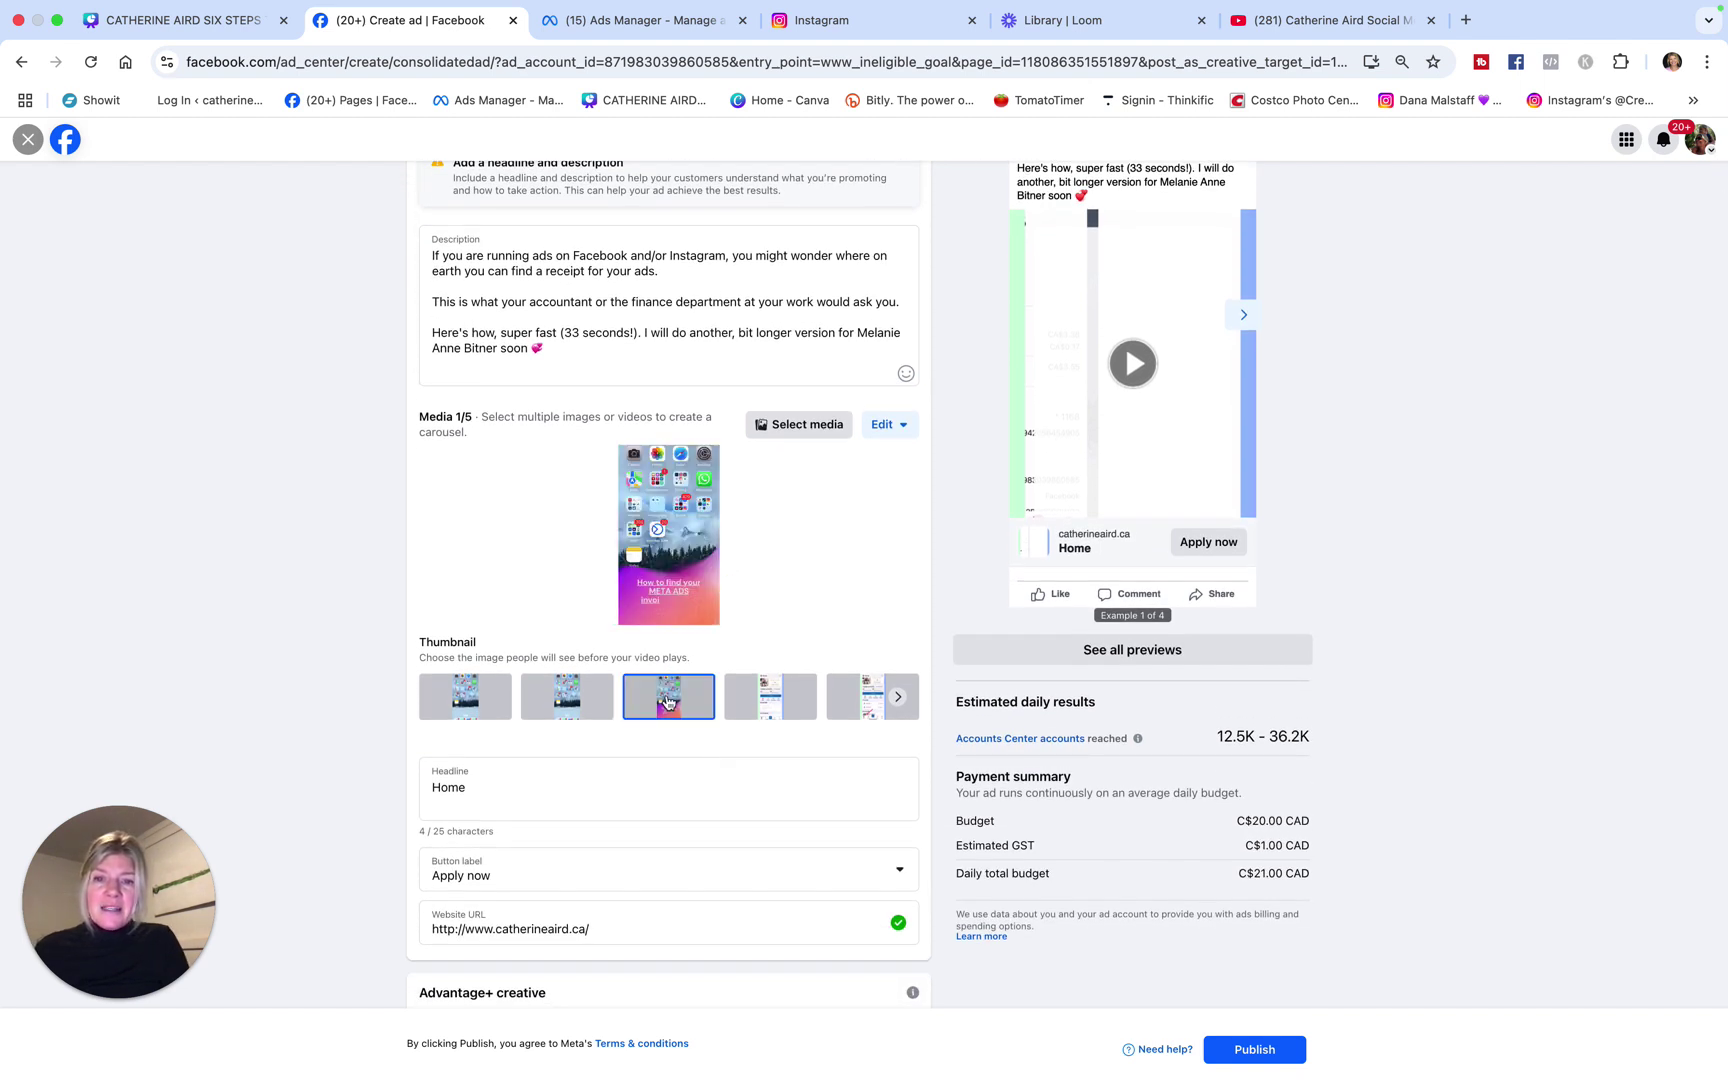
{"action": "scroll", "coordinate": [798, 655], "scroll_direction": "down", "scroll_amount": 2}
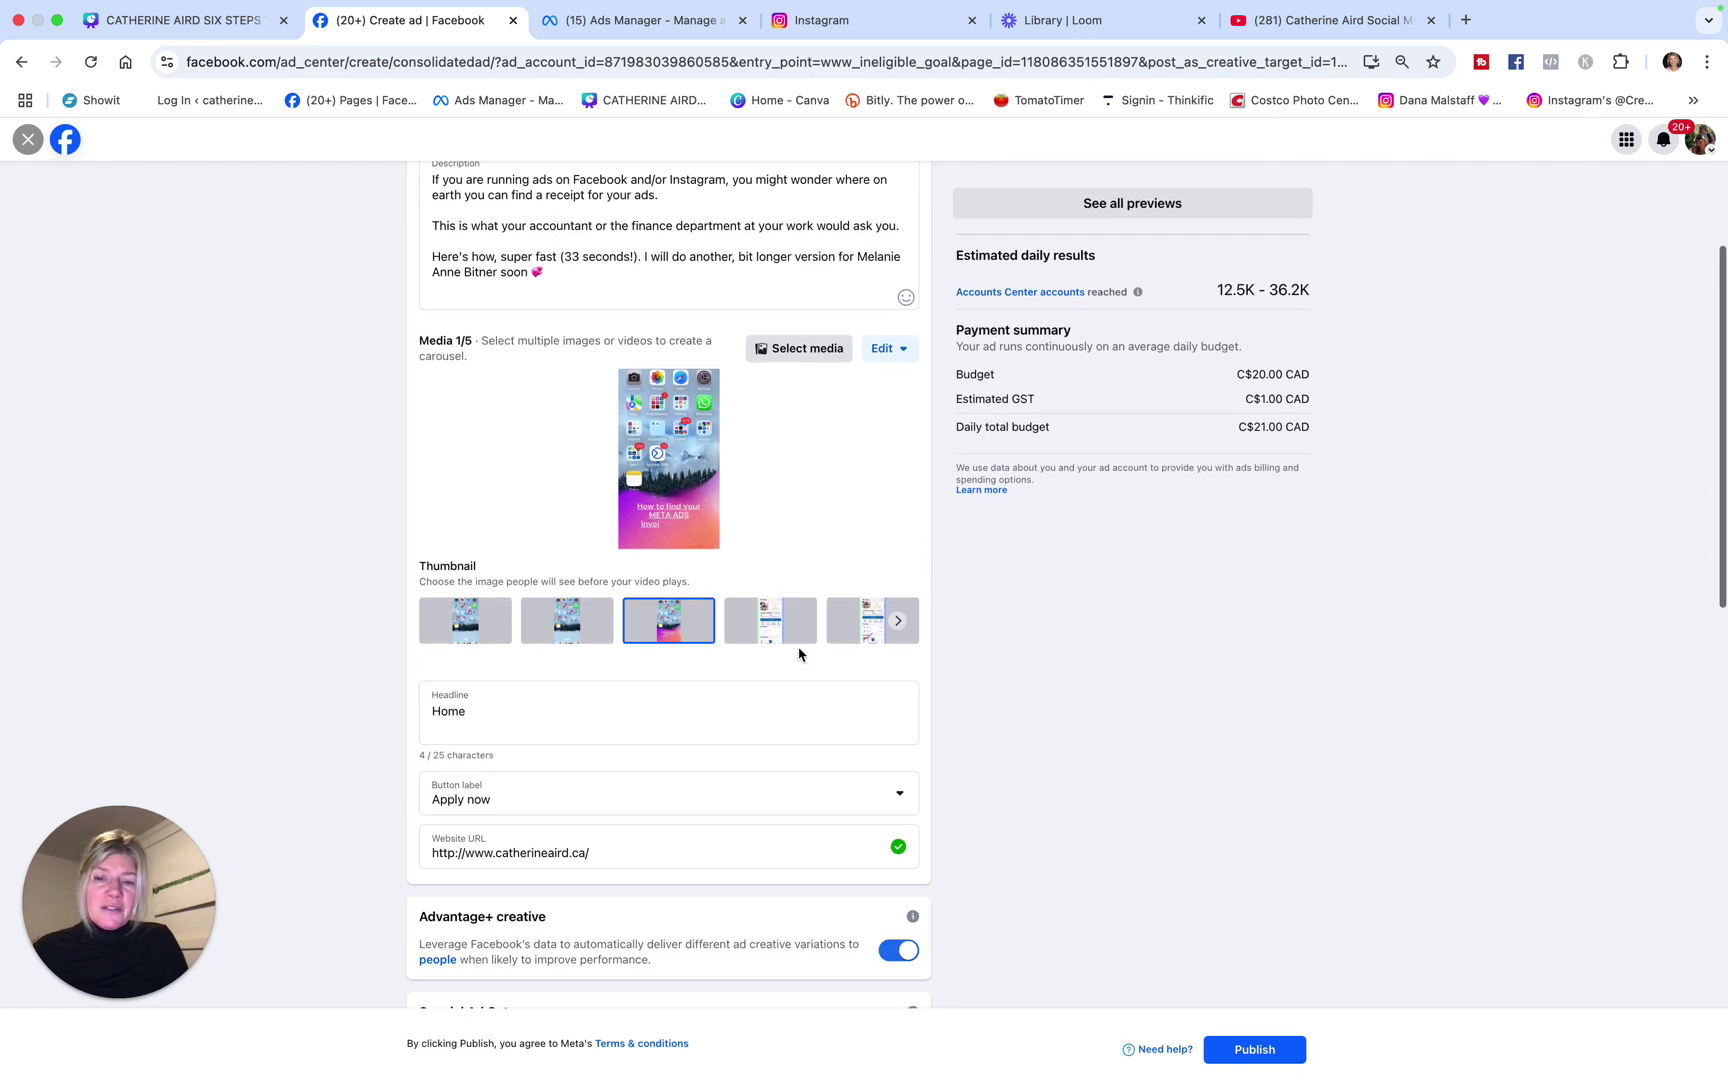
{"action": "scroll", "coordinate": [798, 655], "scroll_direction": "down", "scroll_amount": 4}
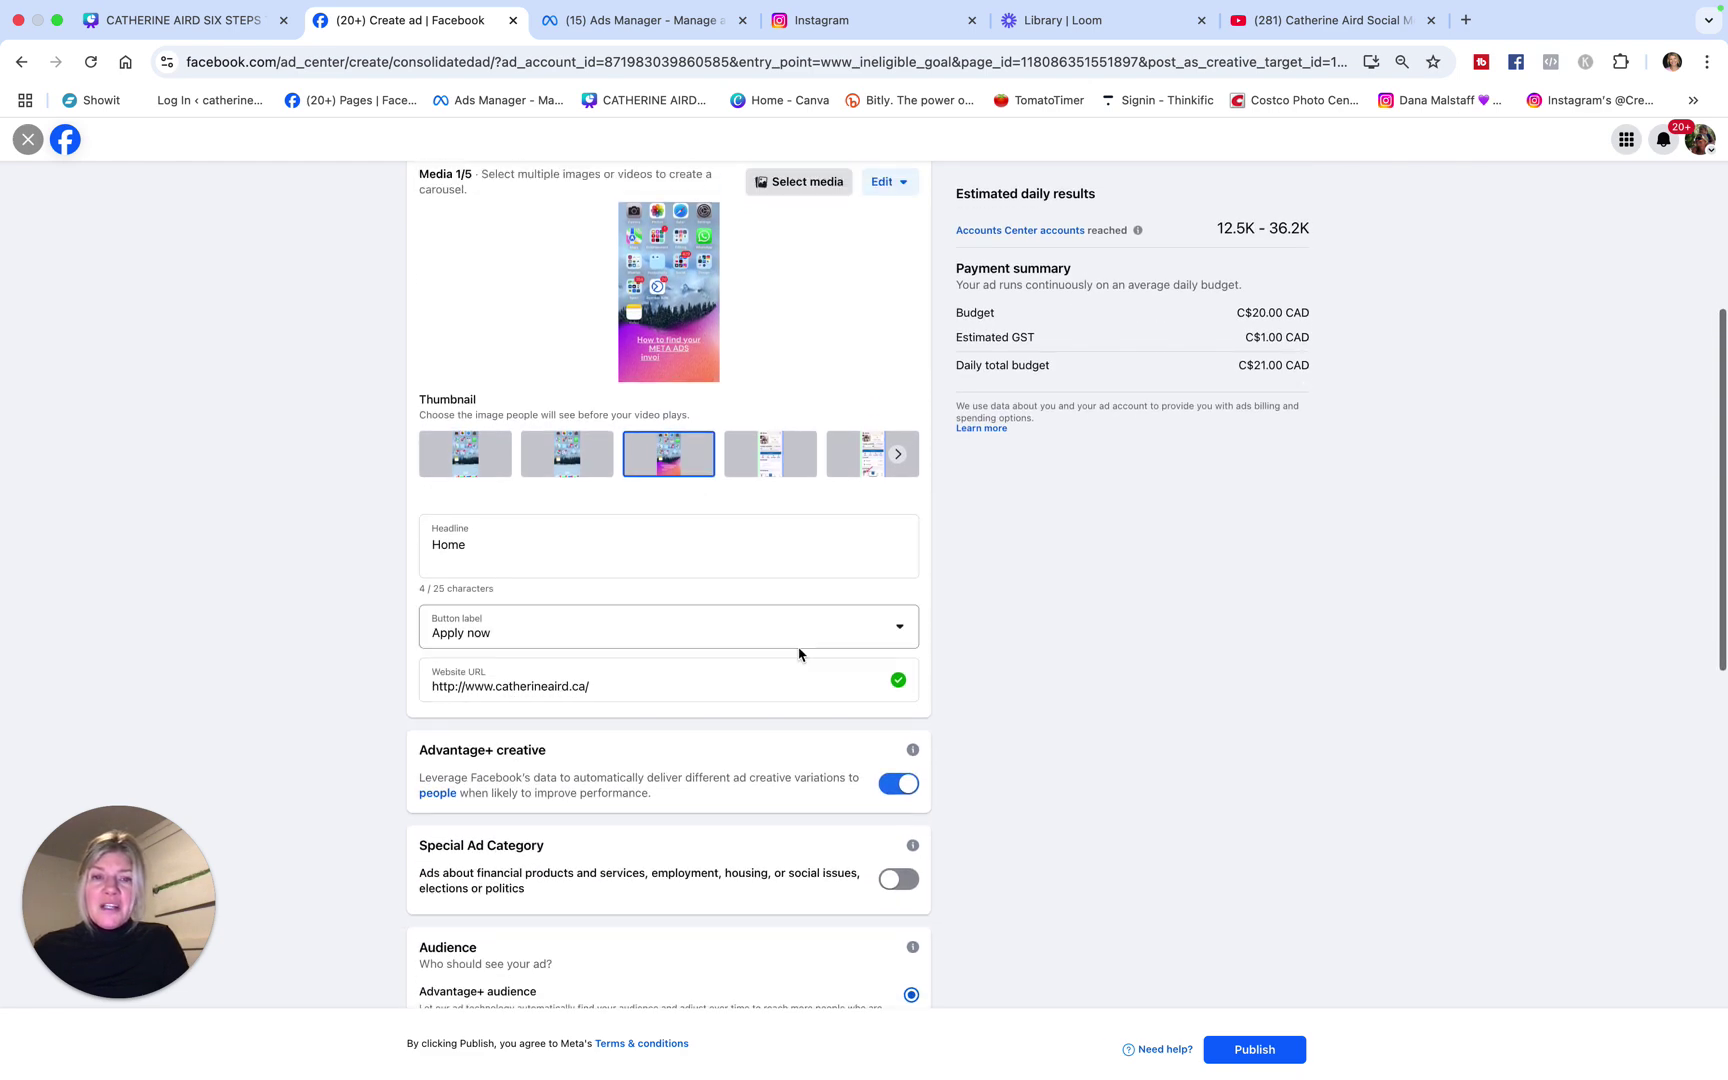
{"action": "scroll", "coordinate": [798, 655], "scroll_direction": "up", "scroll_amount": 1}
Step: Change the headline from Home to 'Social Media Tips' and set the button label to Watch more
{"action": "left_click", "coordinate": [490, 606]}
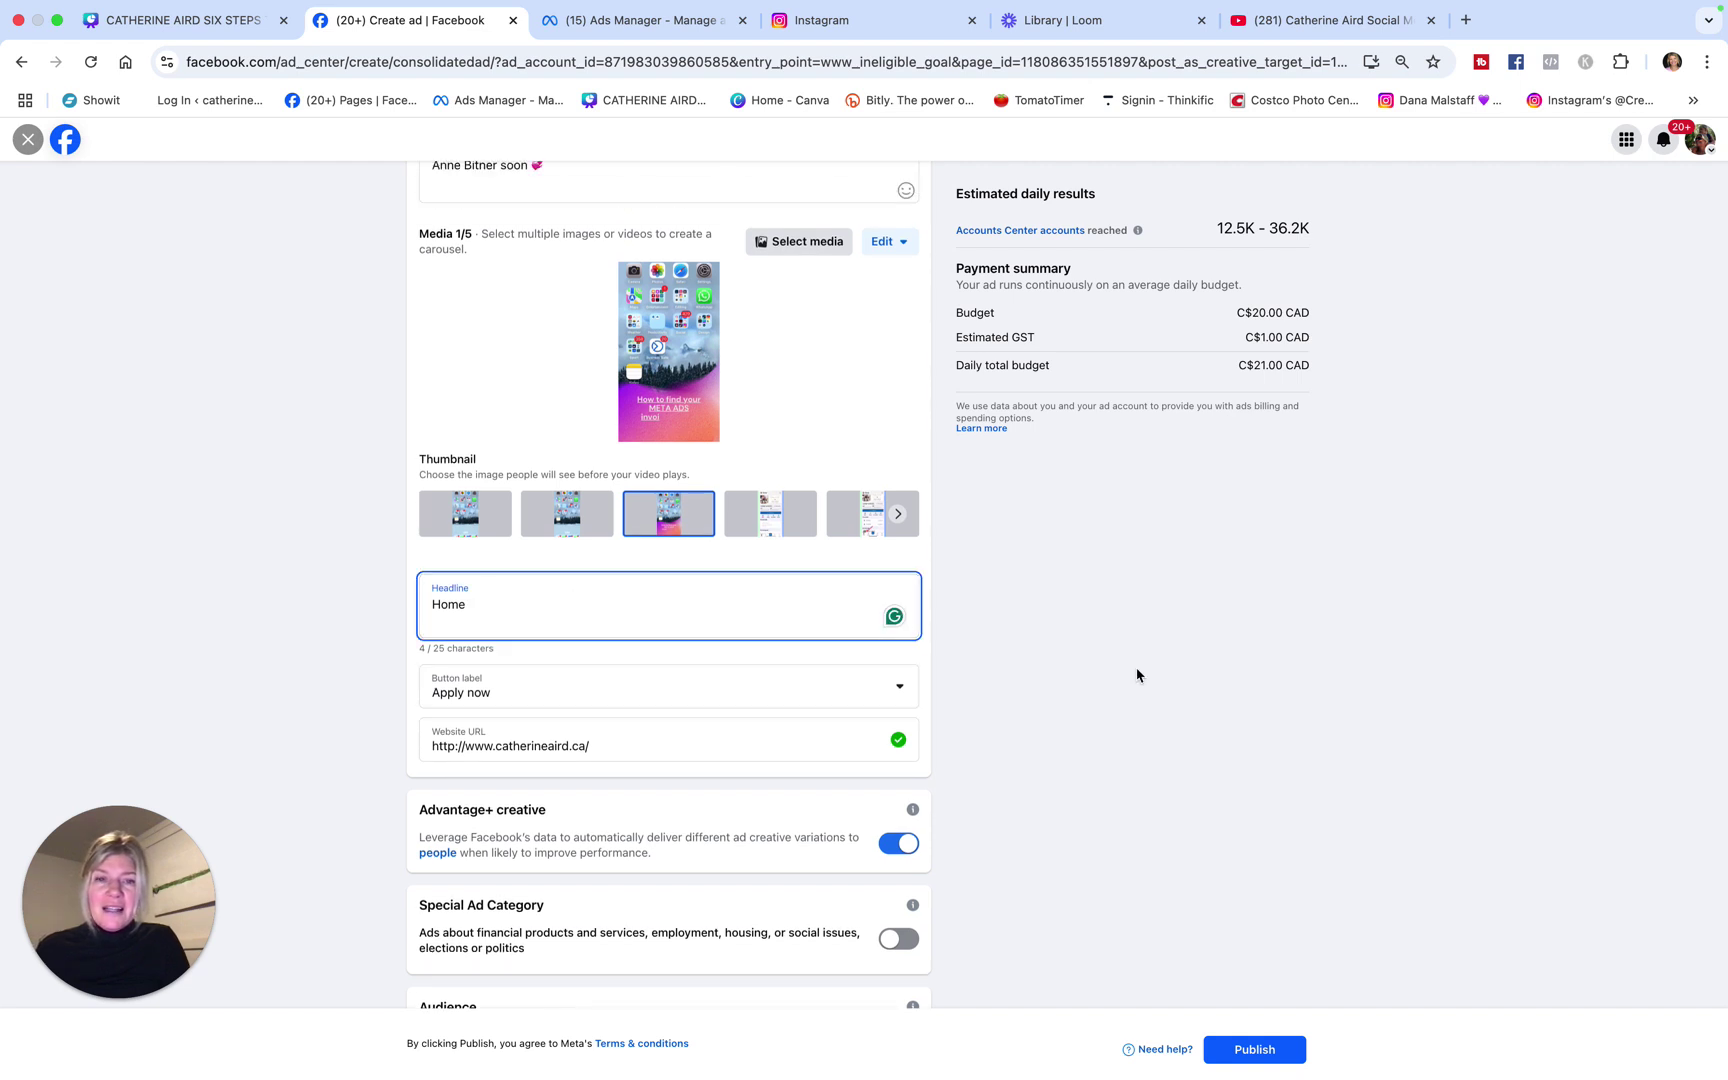
{"action": "scroll", "coordinate": [1137, 675], "scroll_direction": "up", "scroll_amount": 10}
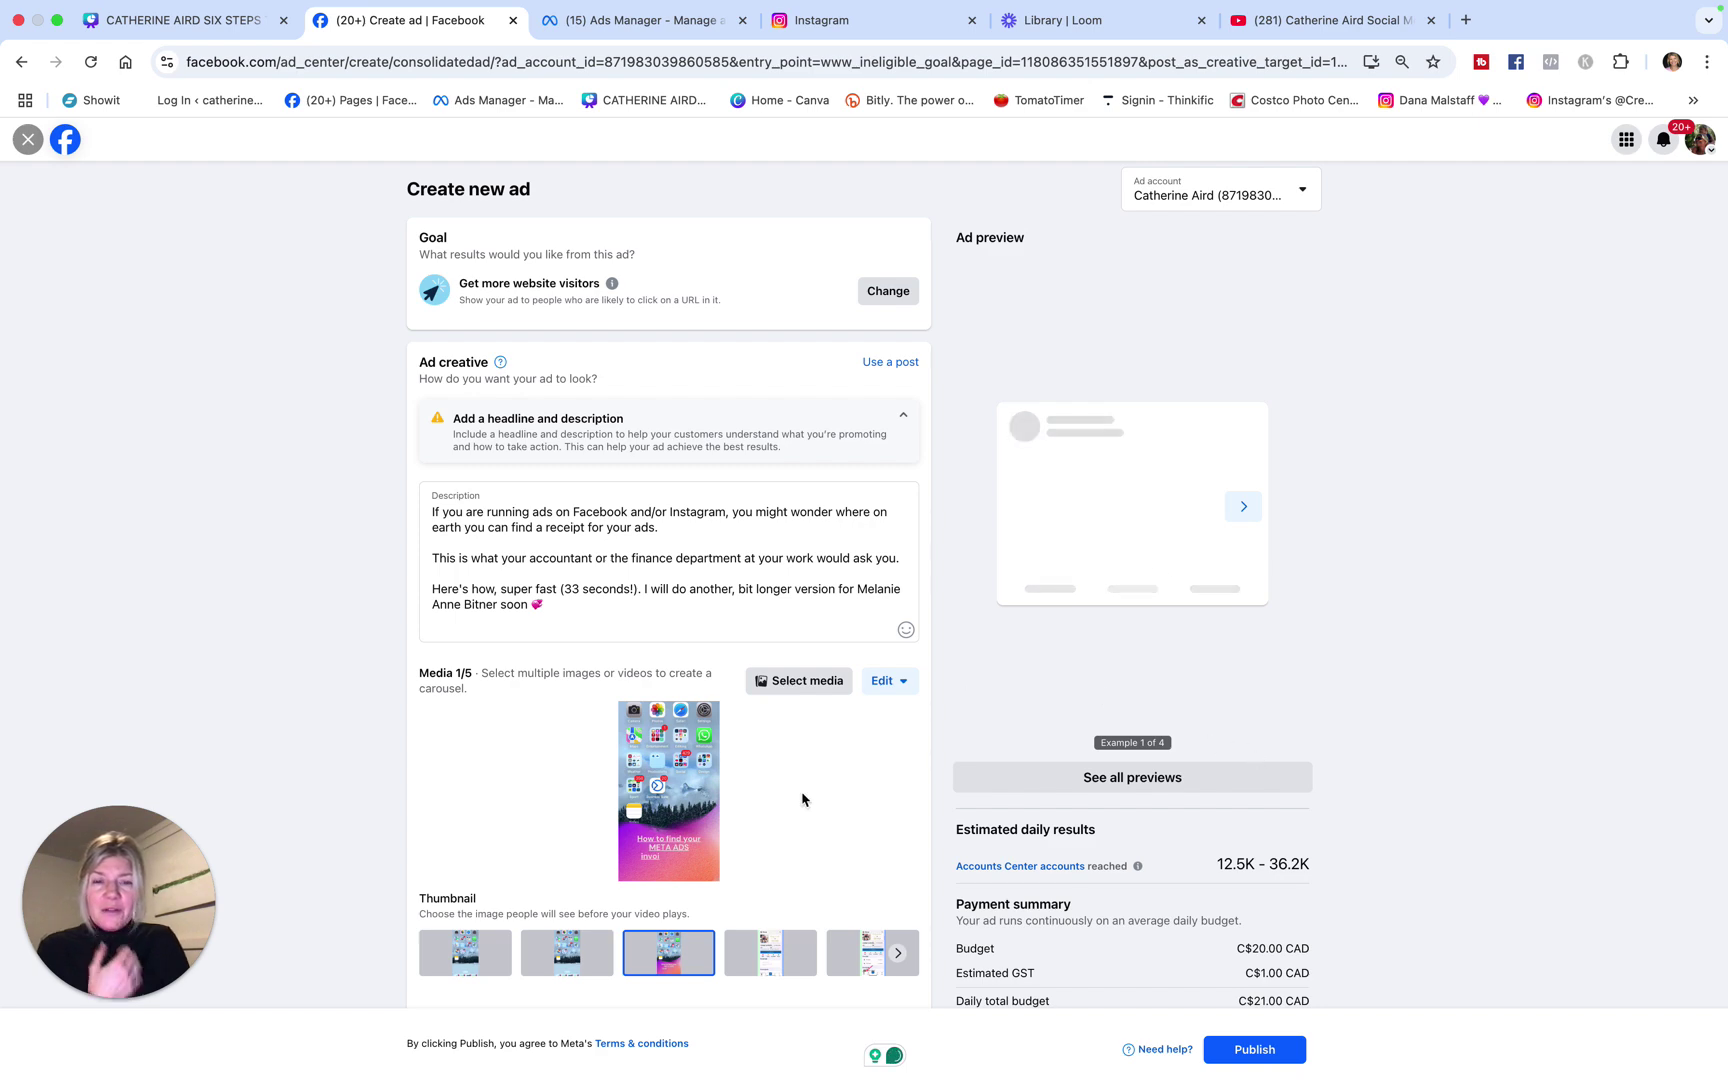
{"action": "scroll", "coordinate": [802, 799], "scroll_direction": "down", "scroll_amount": 4}
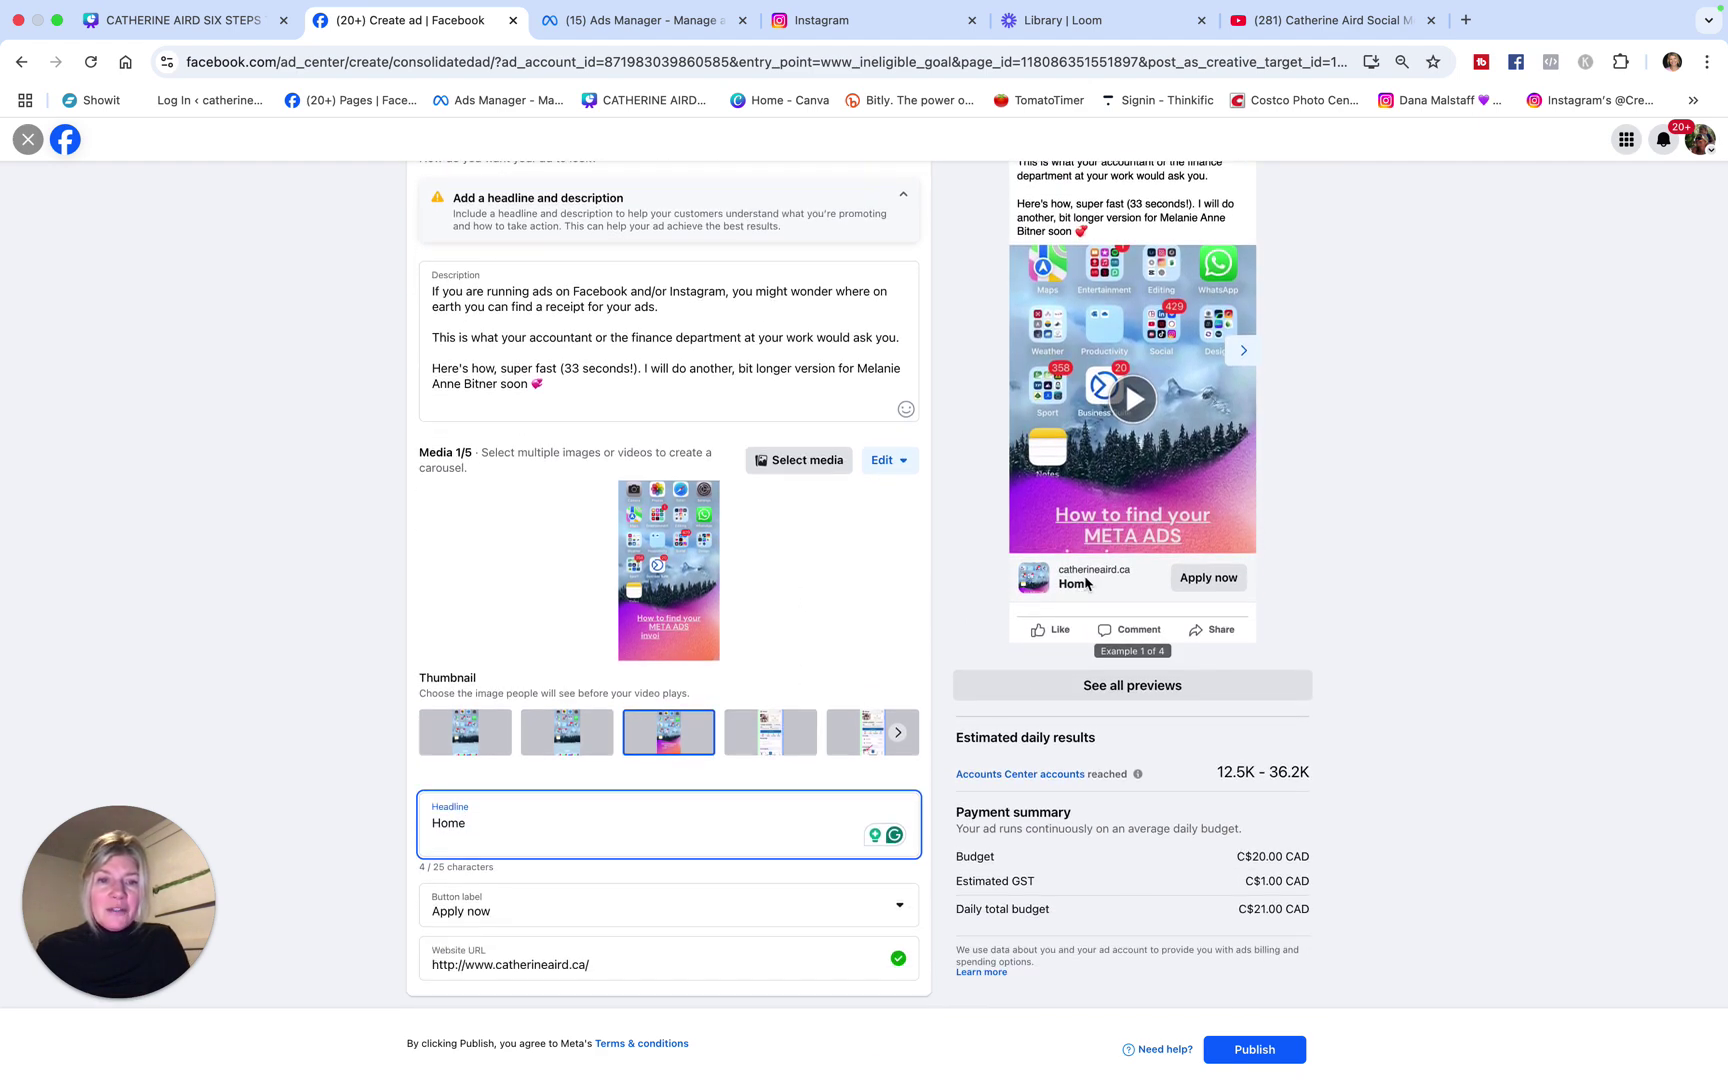
{"action": "scroll", "coordinate": [878, 788], "scroll_direction": "down", "scroll_amount": 4}
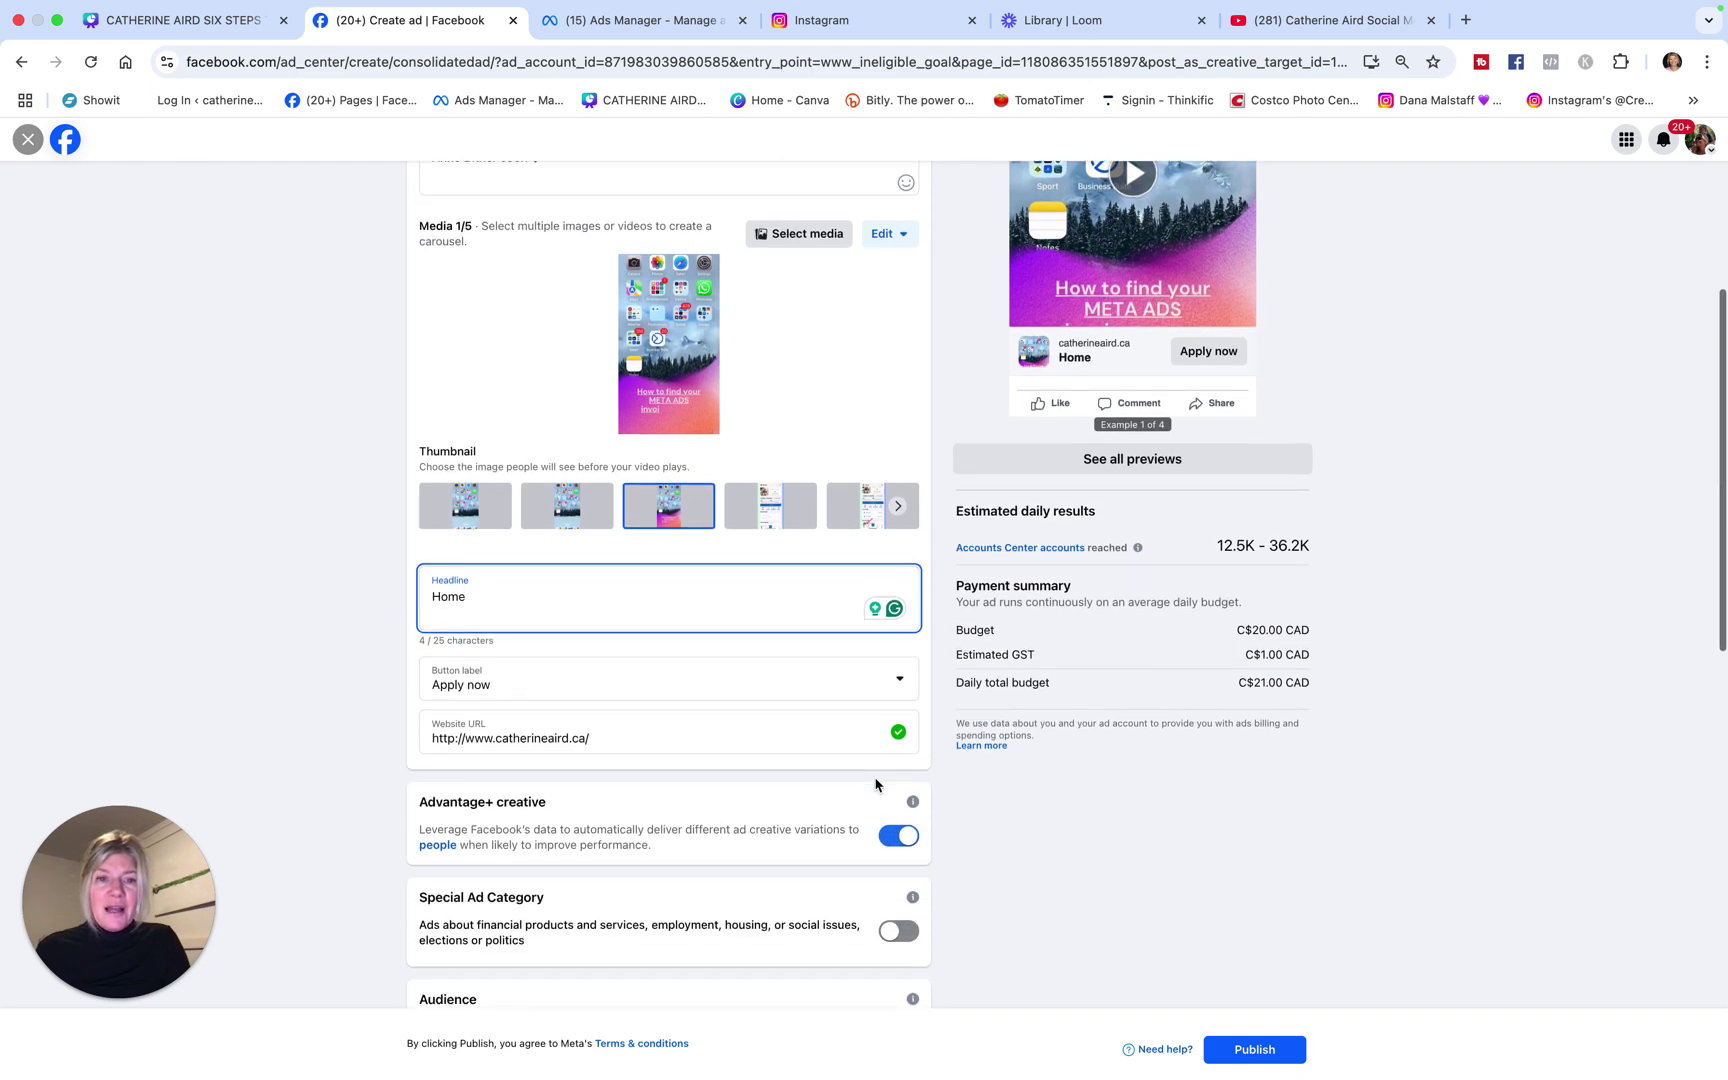
{"action": "scroll", "coordinate": [876, 785], "scroll_direction": "down", "scroll_amount": 2}
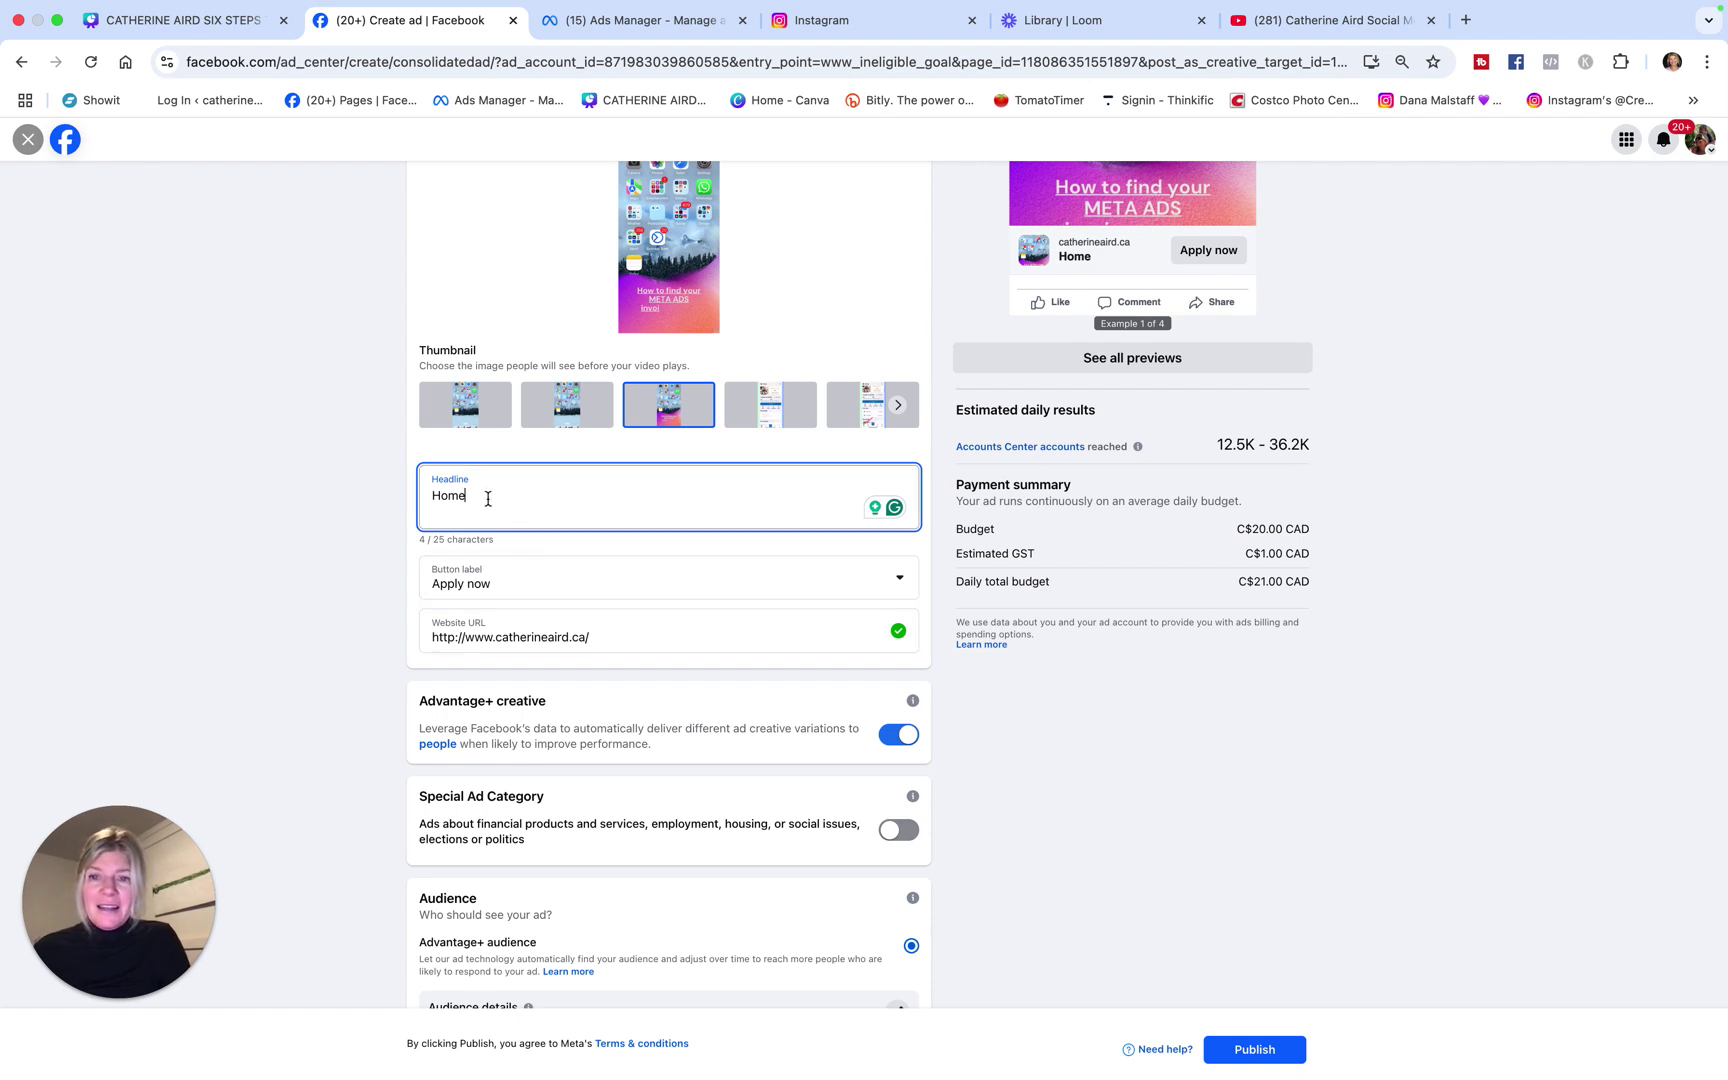
{"action": "left_click_drag", "start_coordinate": [488, 497], "coordinate": [416, 503]}
{"action": "type", "text": "Soci"}
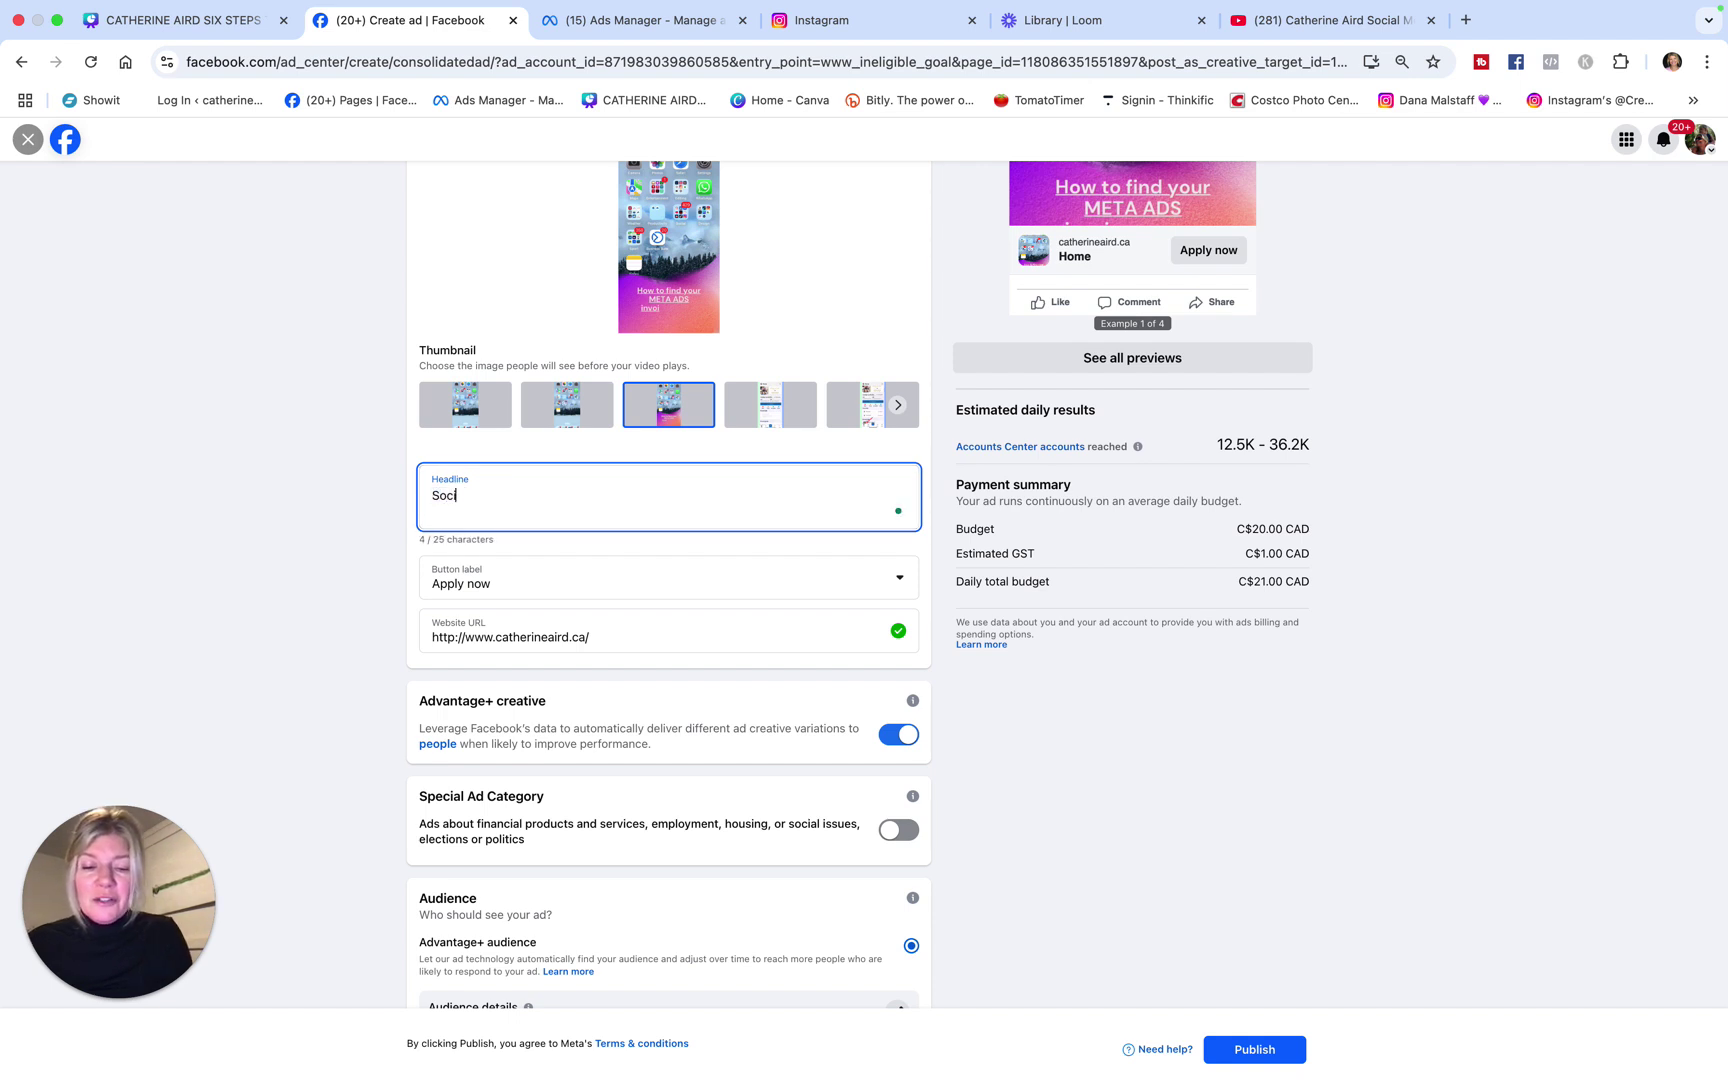
{"action": "type", "text": "al media "}
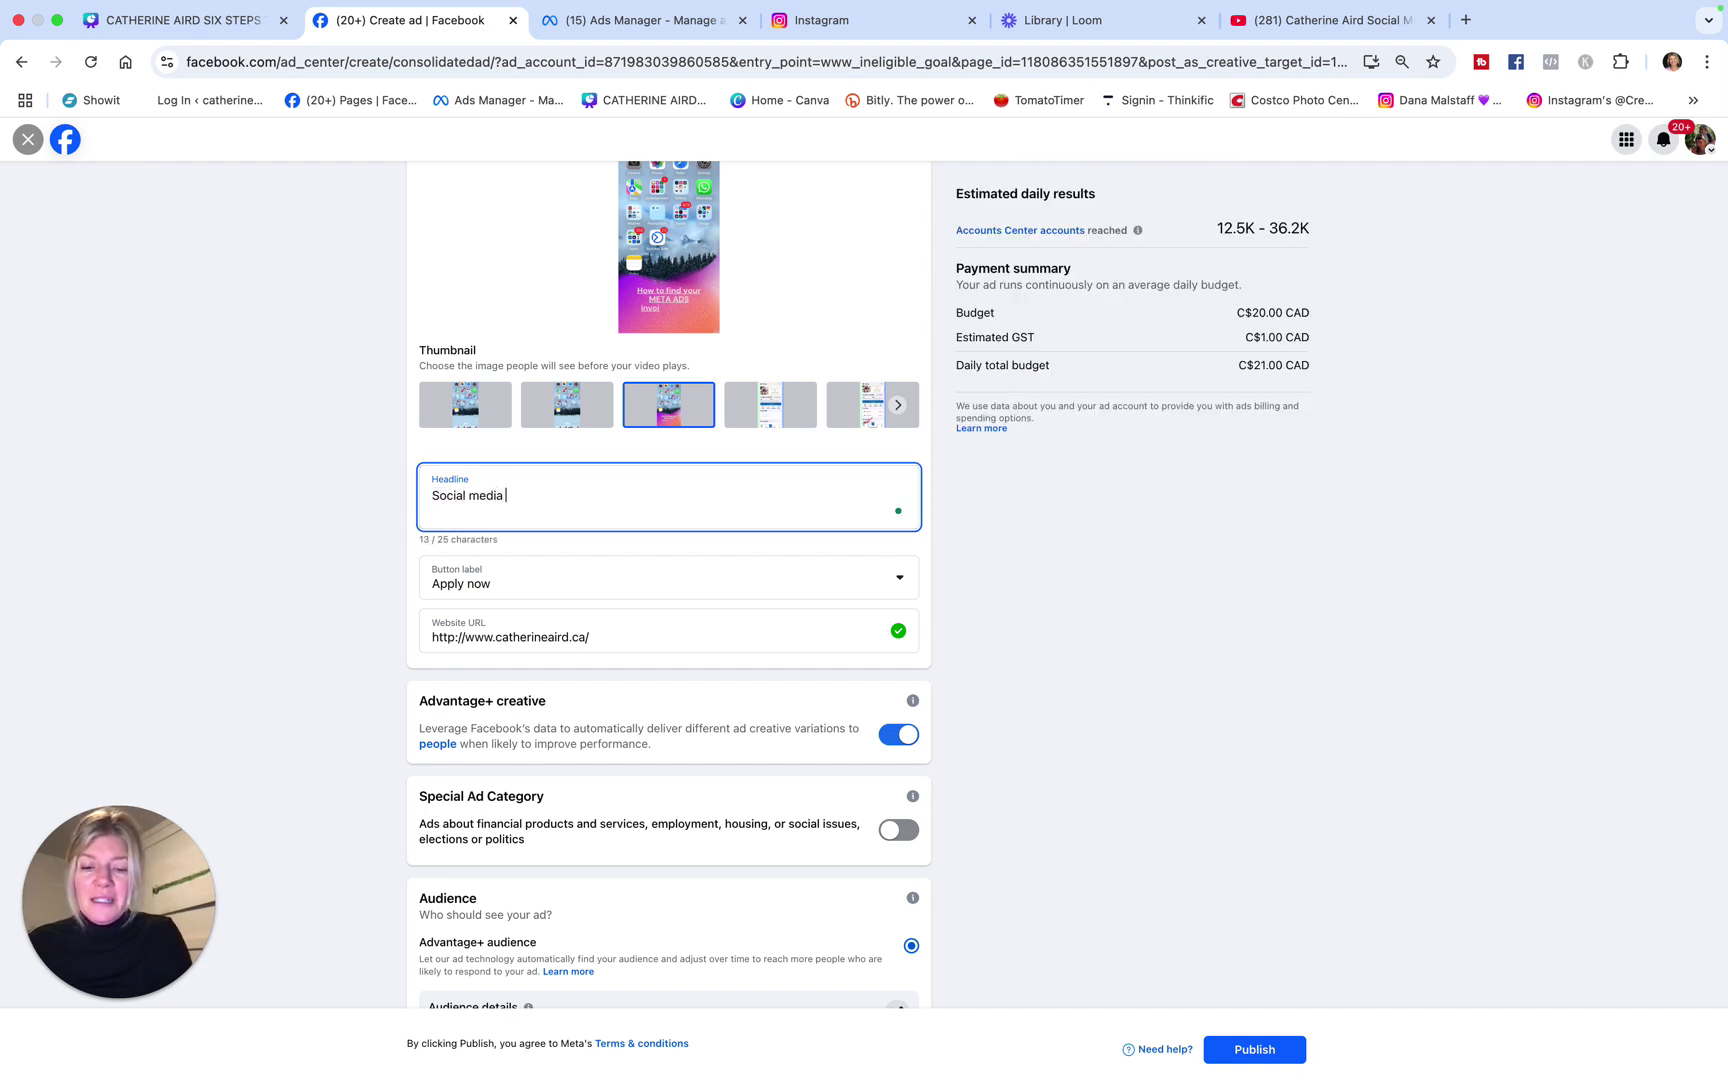
{"action": "type", "text": "Tips"}
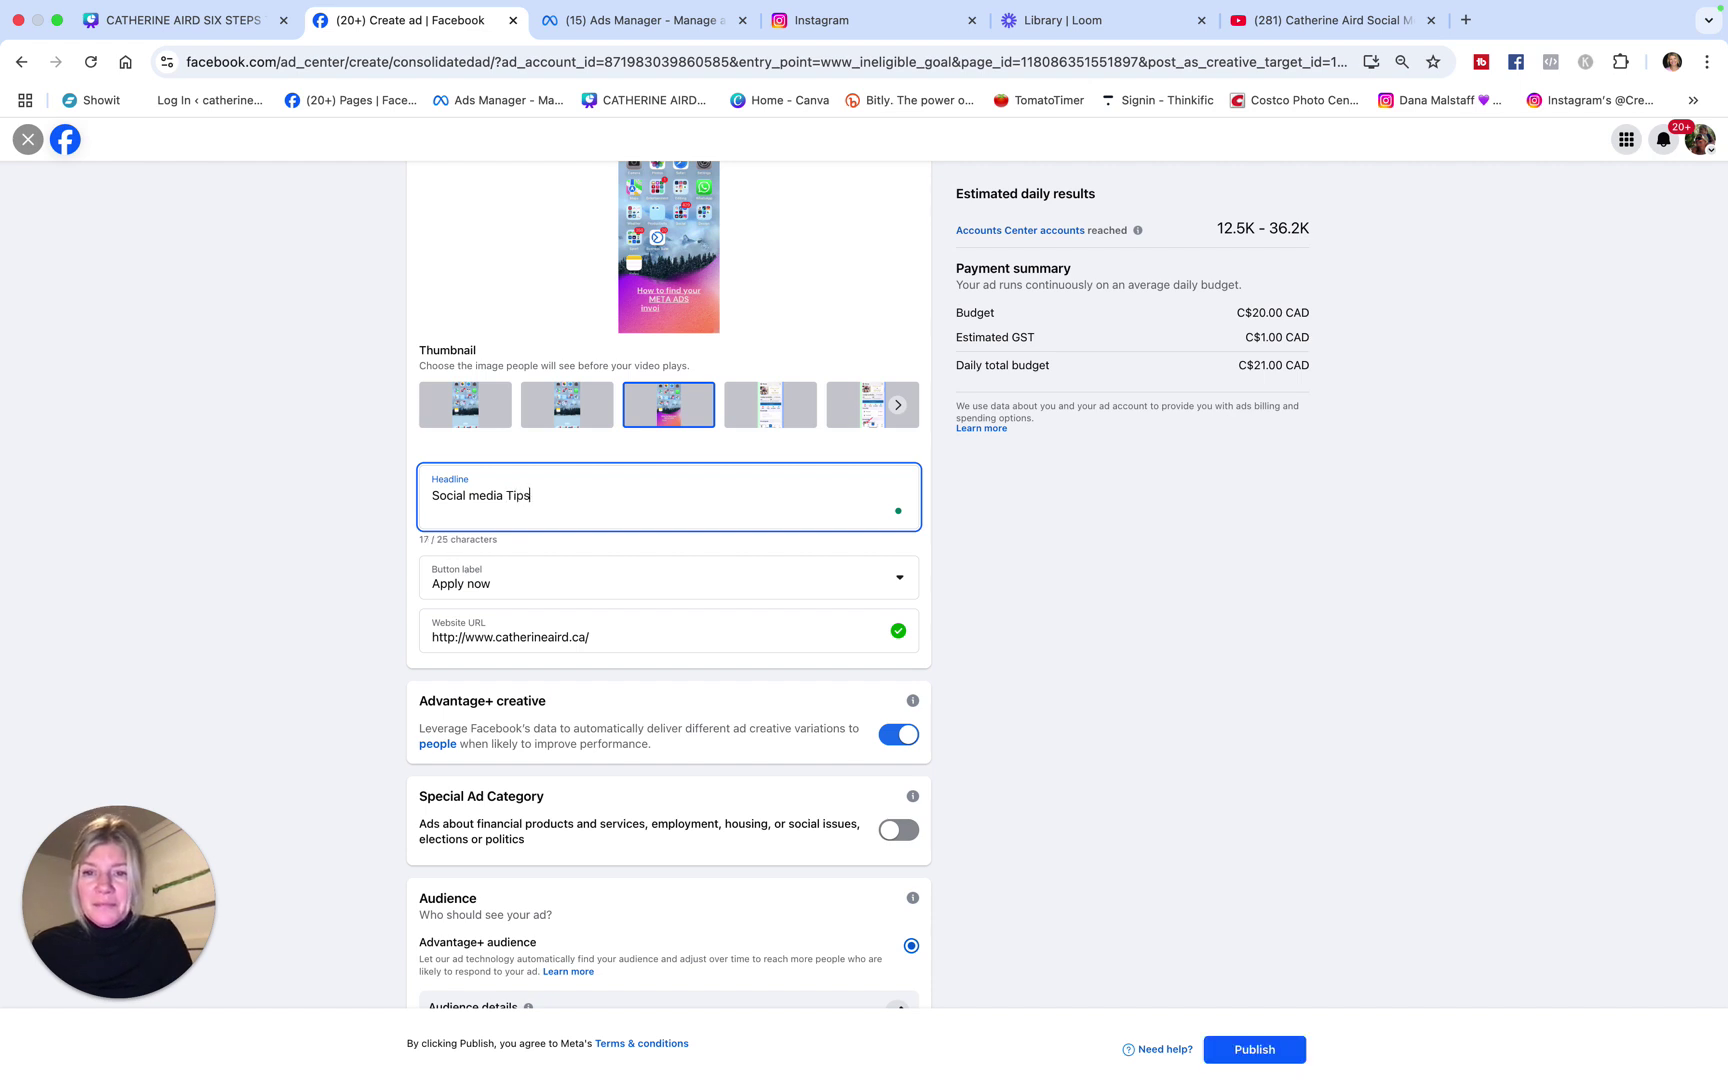
{"action": "left_click", "coordinate": [480, 500]}
{"action": "key", "text": "BackSpace"}
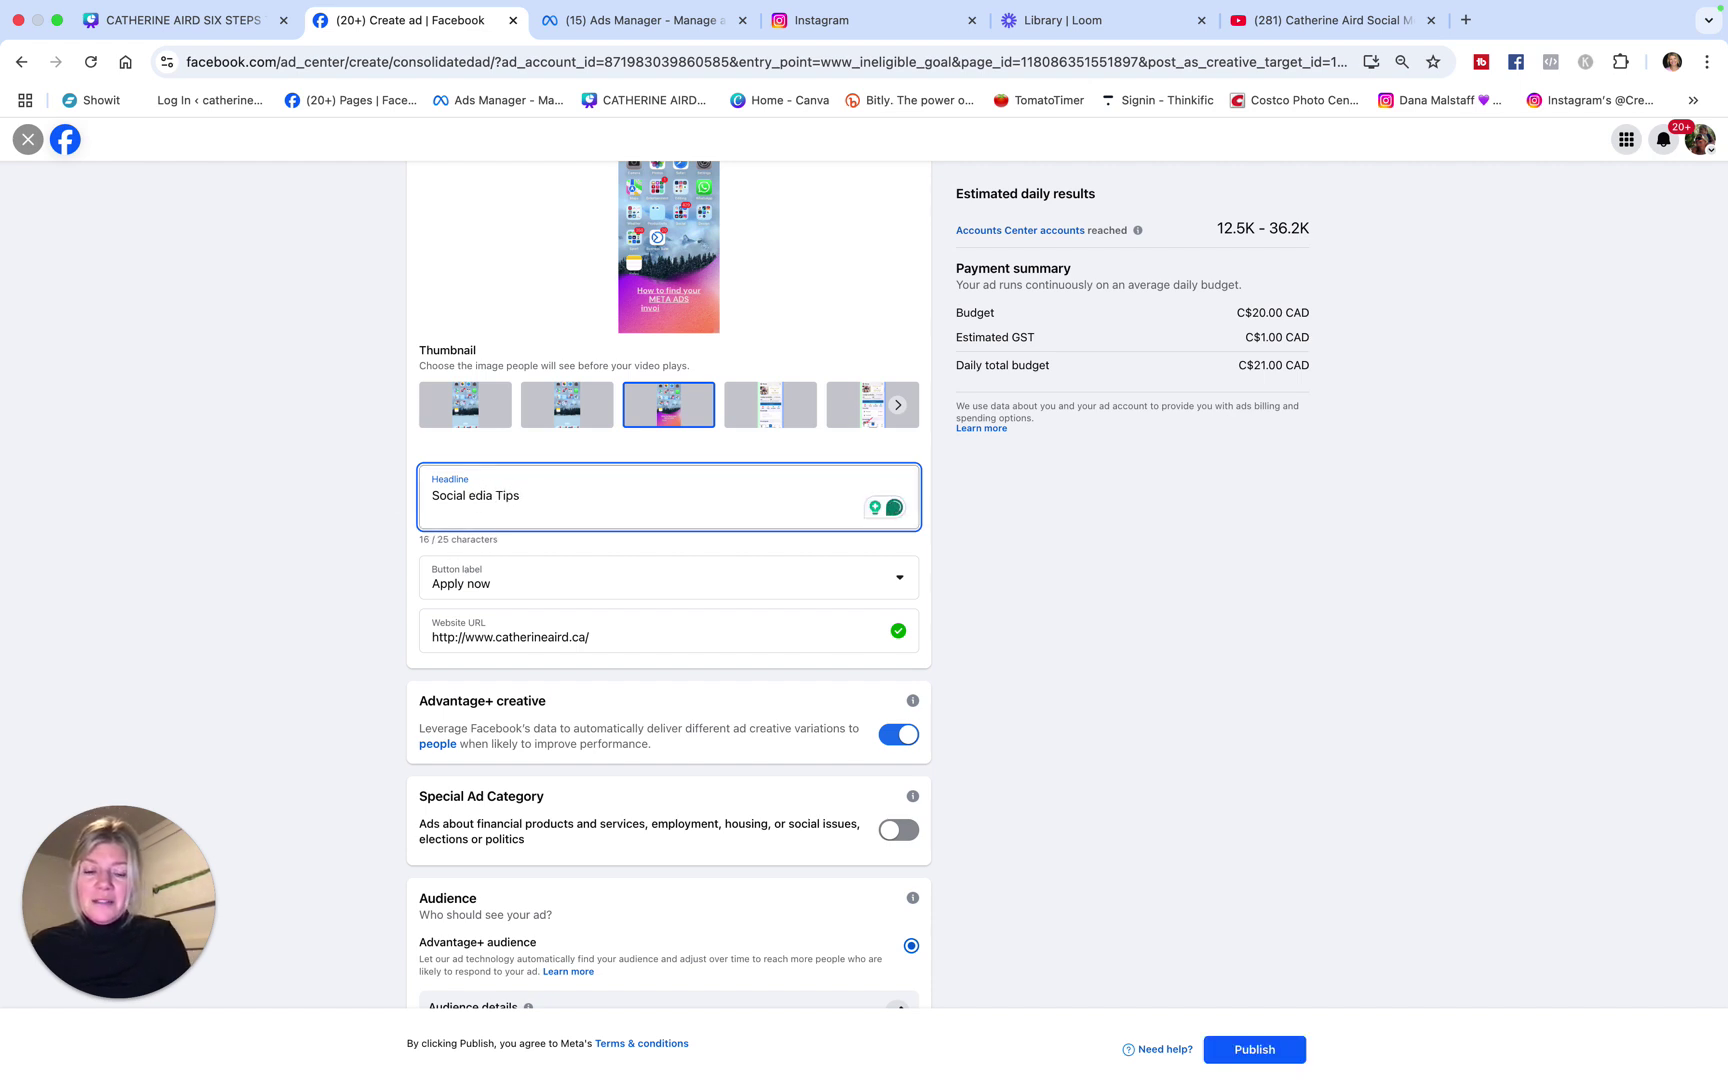
{"action": "type", "text": "M"}
{"action": "left_click", "coordinate": [530, 586]}
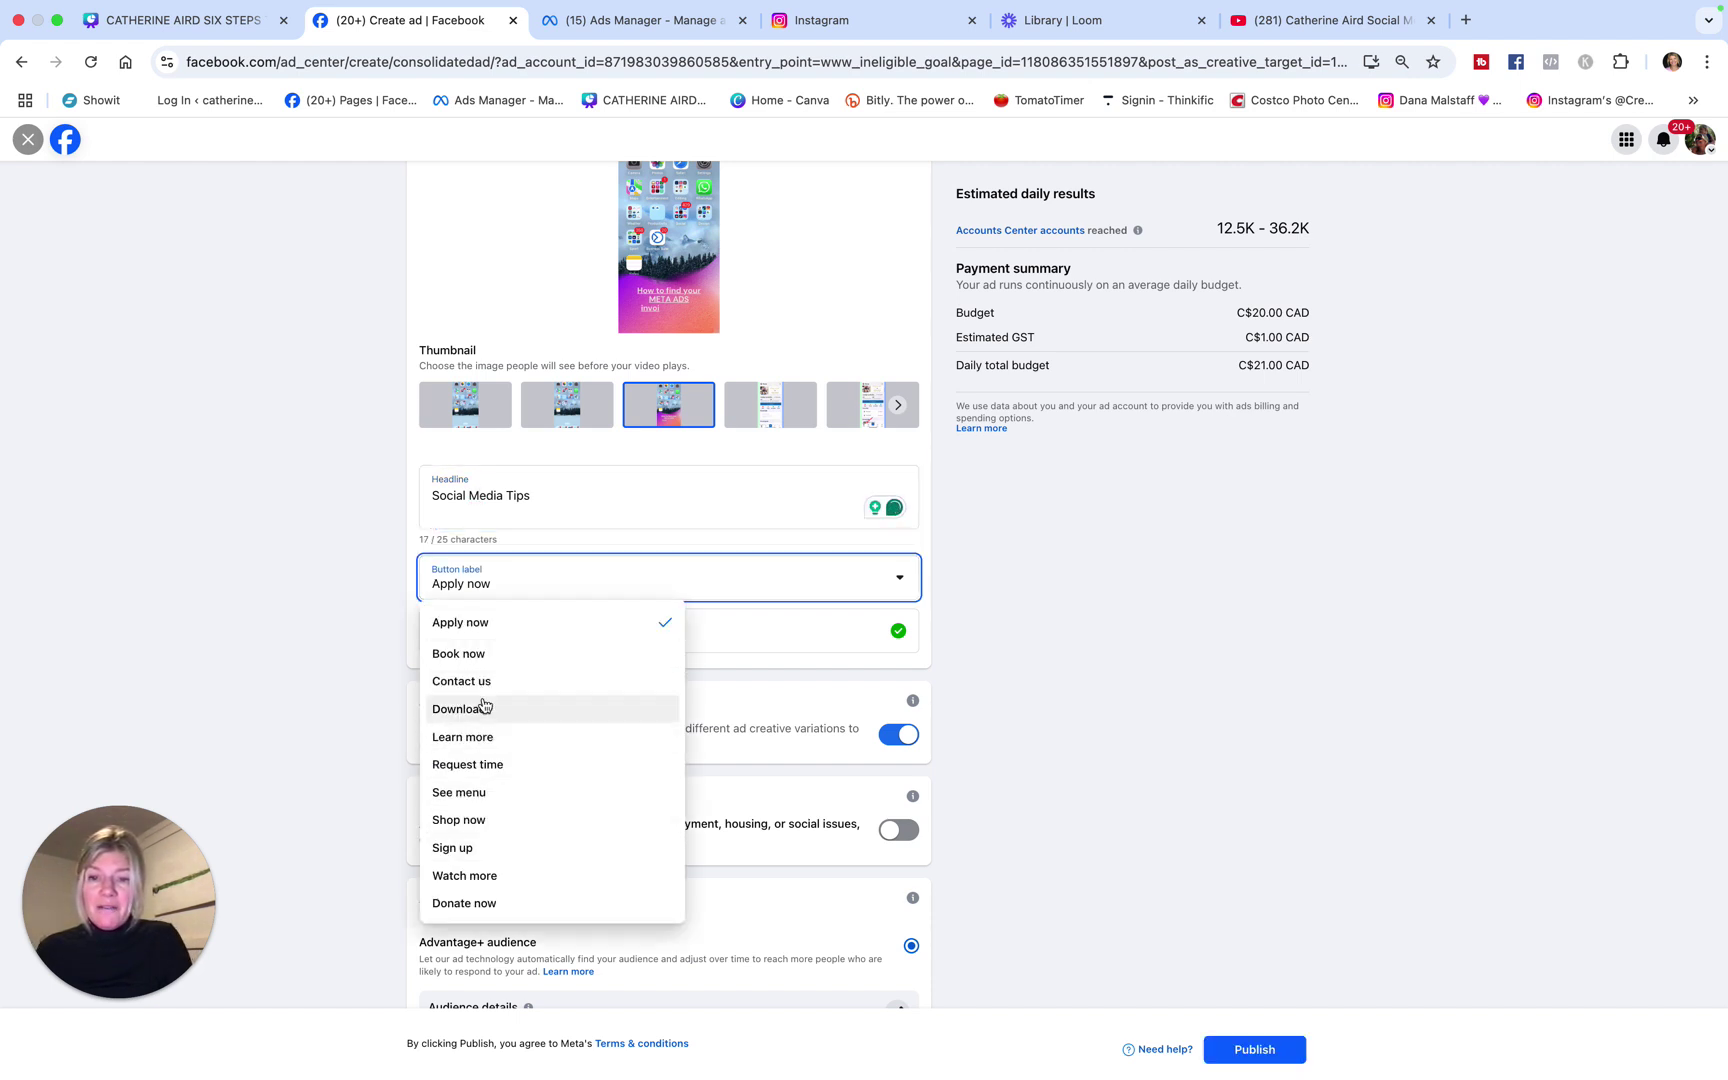
{"action": "left_click", "coordinate": [492, 877]}
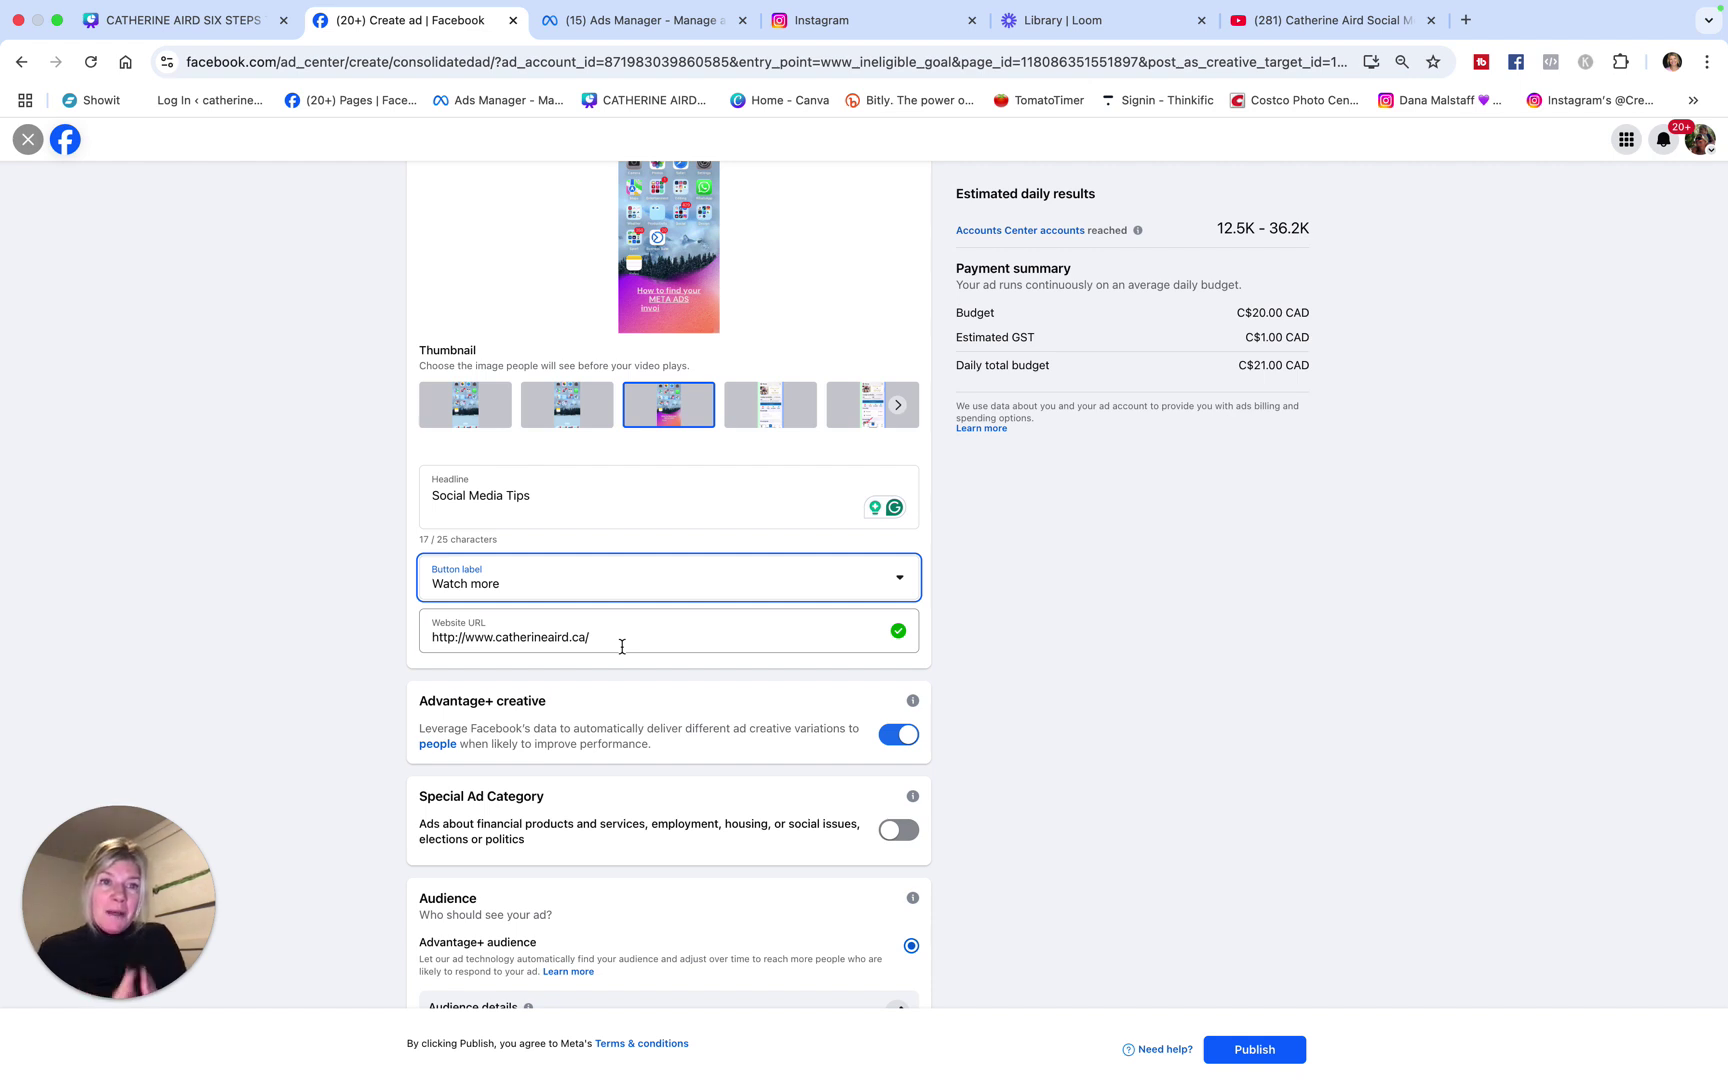
Step: Copy the YouTube channel's address and paste it over the ad's old website URL
{"action": "left_click", "coordinate": [1330, 43]}
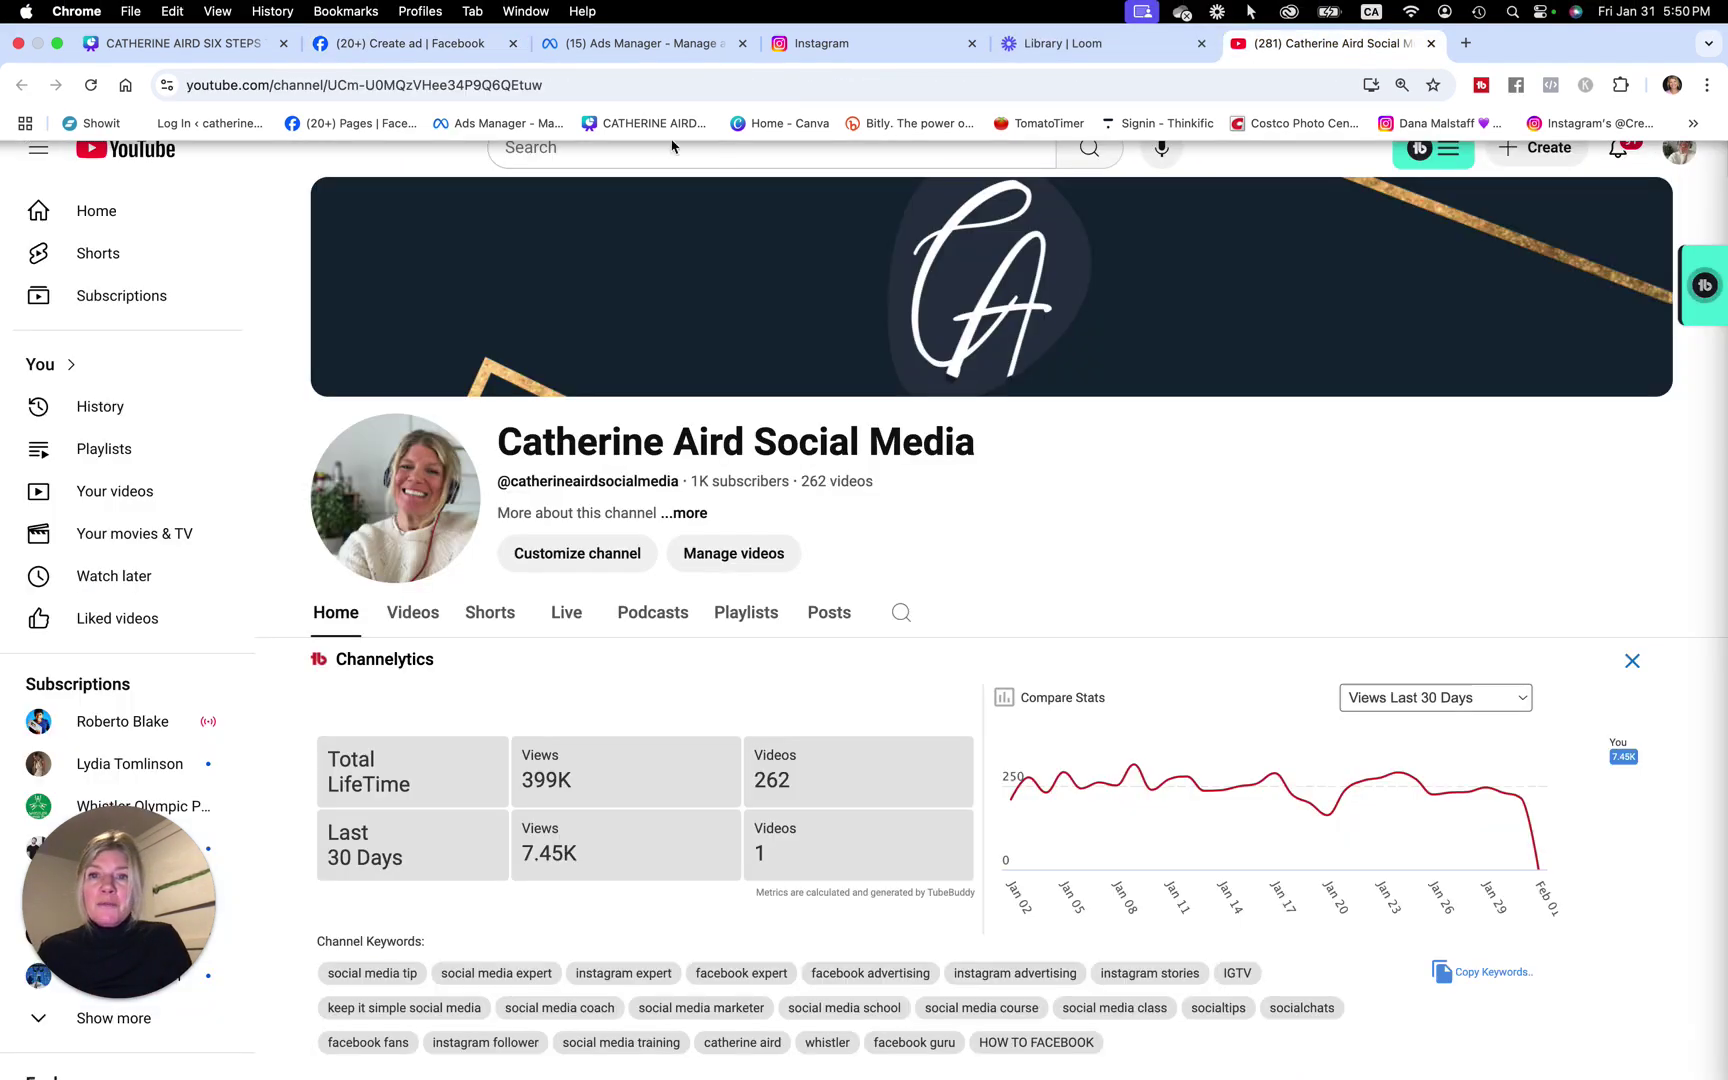
{"action": "left_click", "coordinate": [185, 85]}
{"action": "key", "text": "super+c"}
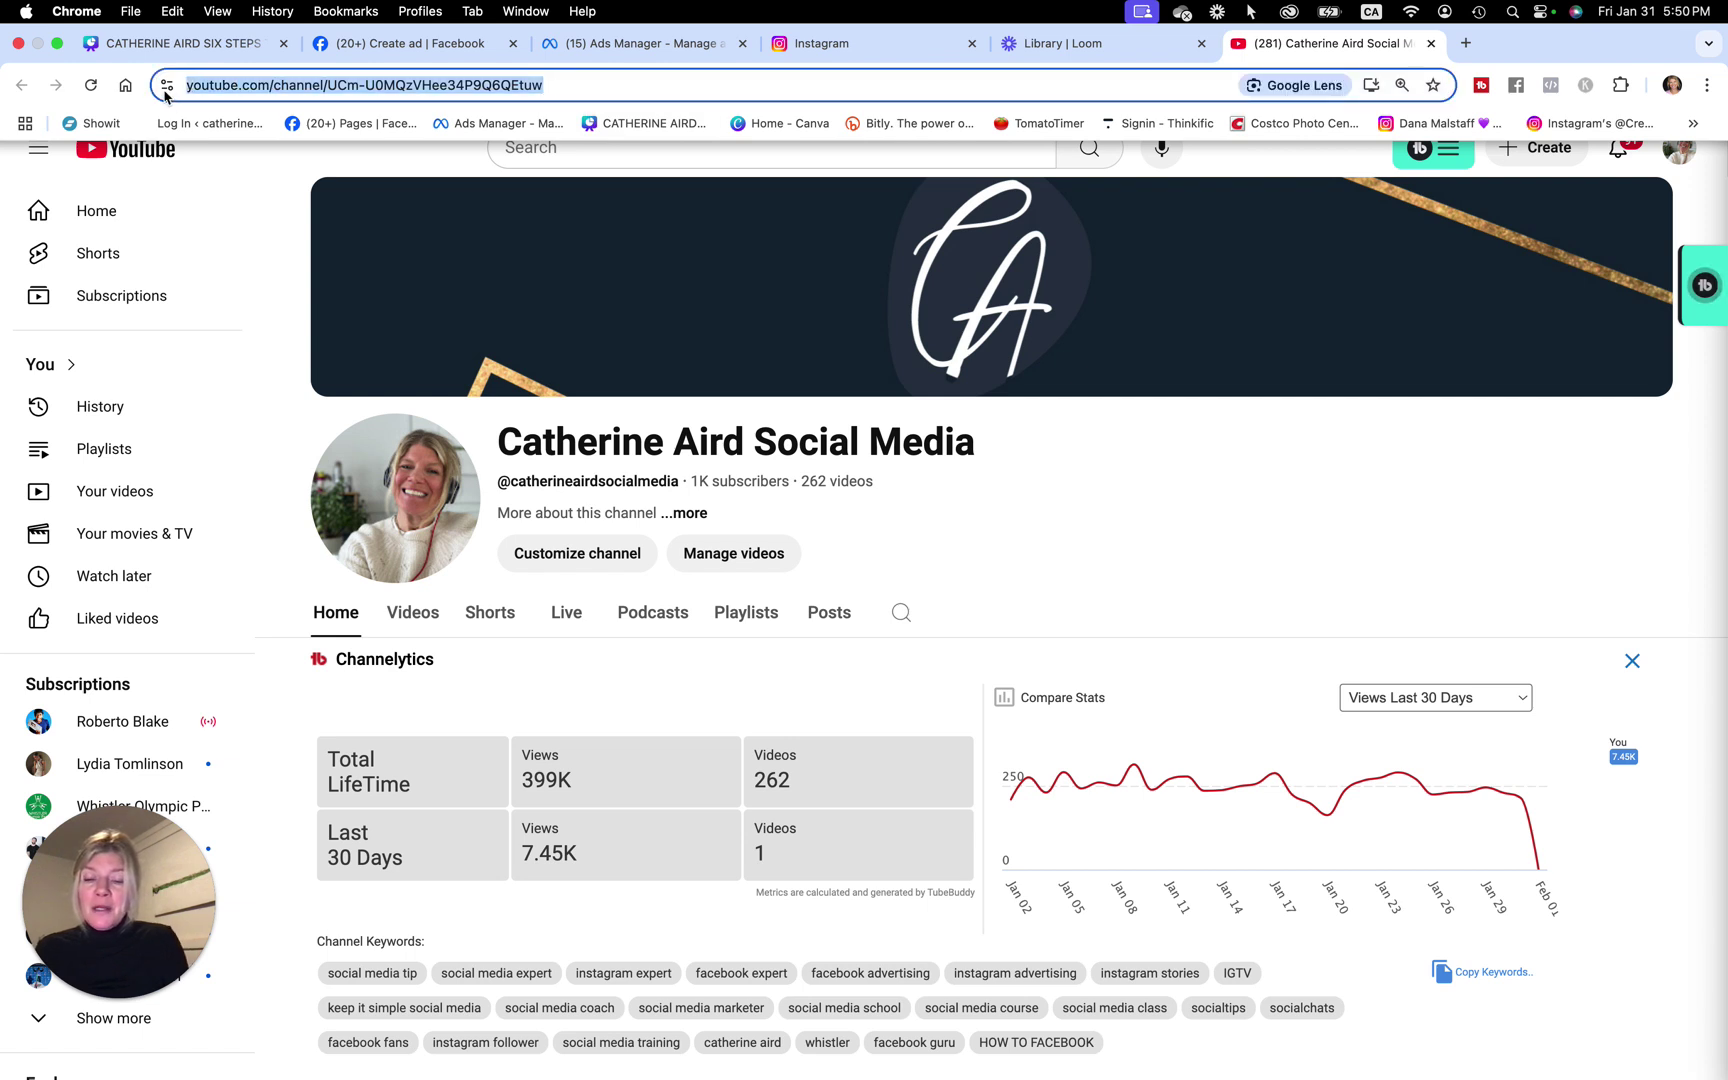
{"action": "left_click", "coordinate": [416, 46]}
{"action": "left_click_drag", "start_coordinate": [606, 637], "coordinate": [374, 636]}
{"action": "key", "text": "super+v"}
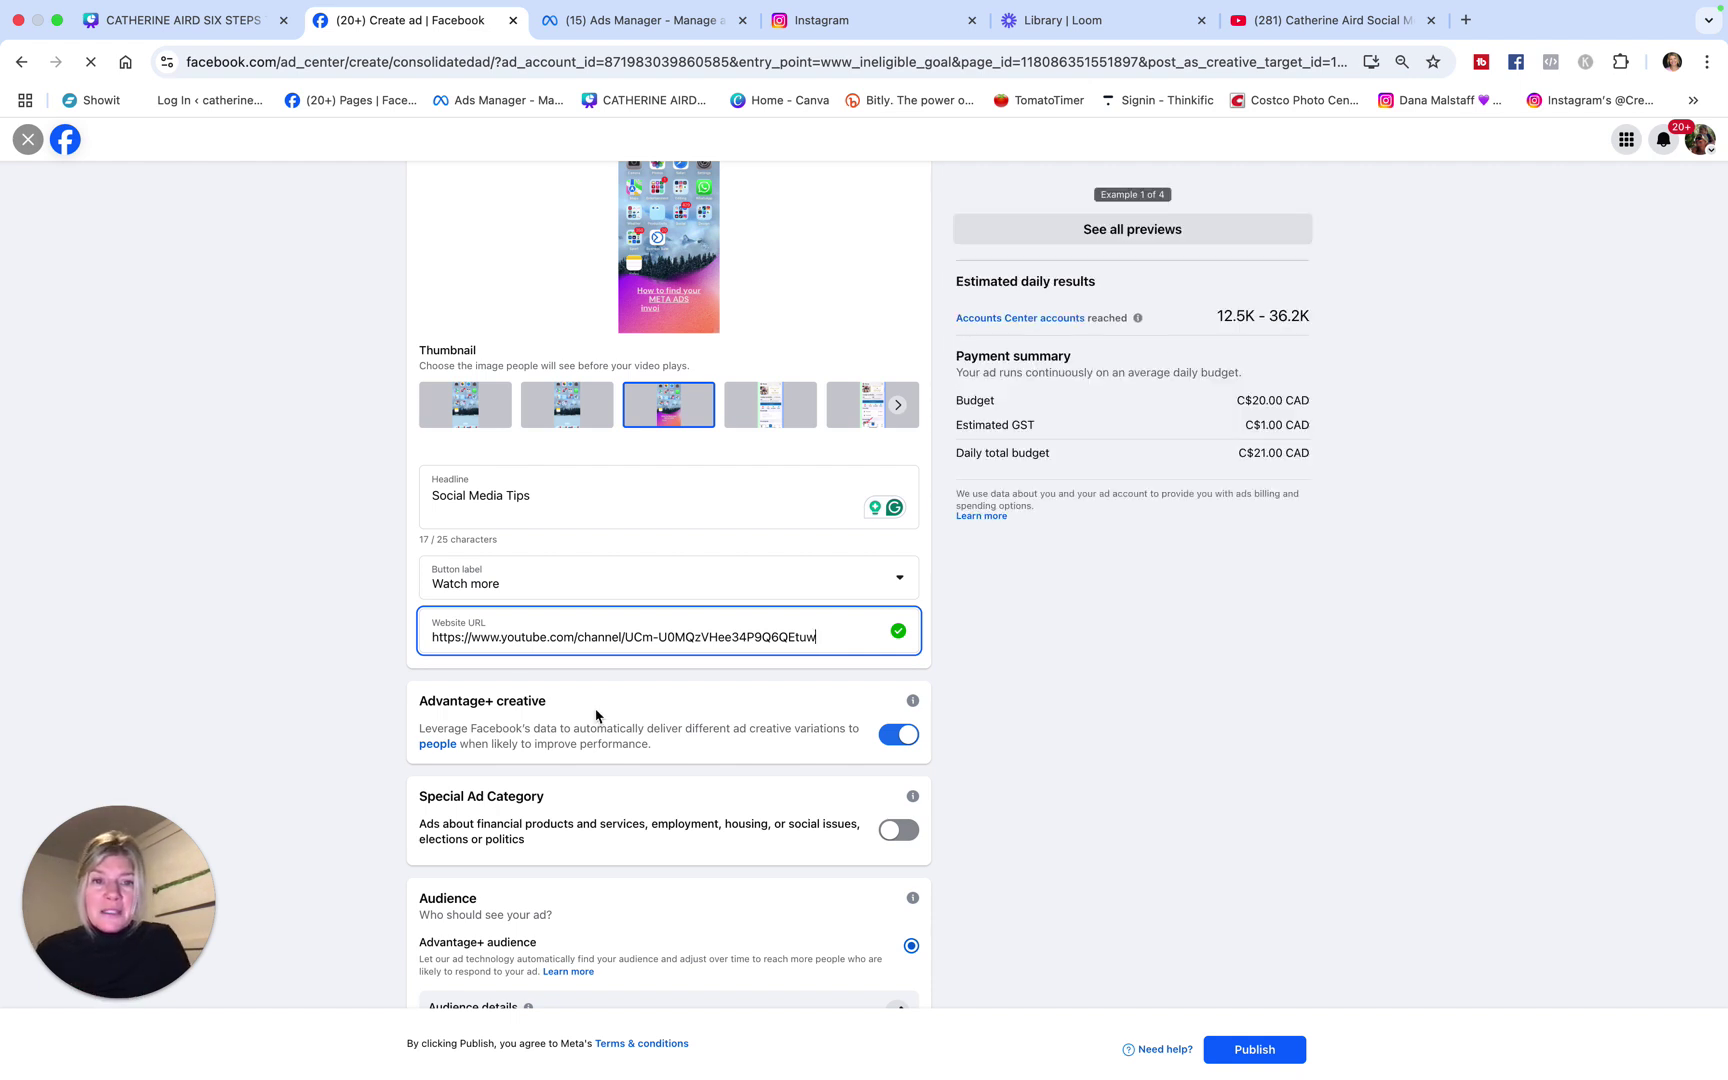
Step: Scroll the ad form down to the Special Ad Category section
{"action": "scroll", "coordinate": [957, 663], "scroll_direction": "up", "scroll_amount": 3}
{"action": "scroll", "coordinate": [955, 661], "scroll_direction": "up", "scroll_amount": 3}
{"action": "scroll", "coordinate": [955, 661], "scroll_direction": "down", "scroll_amount": 5}
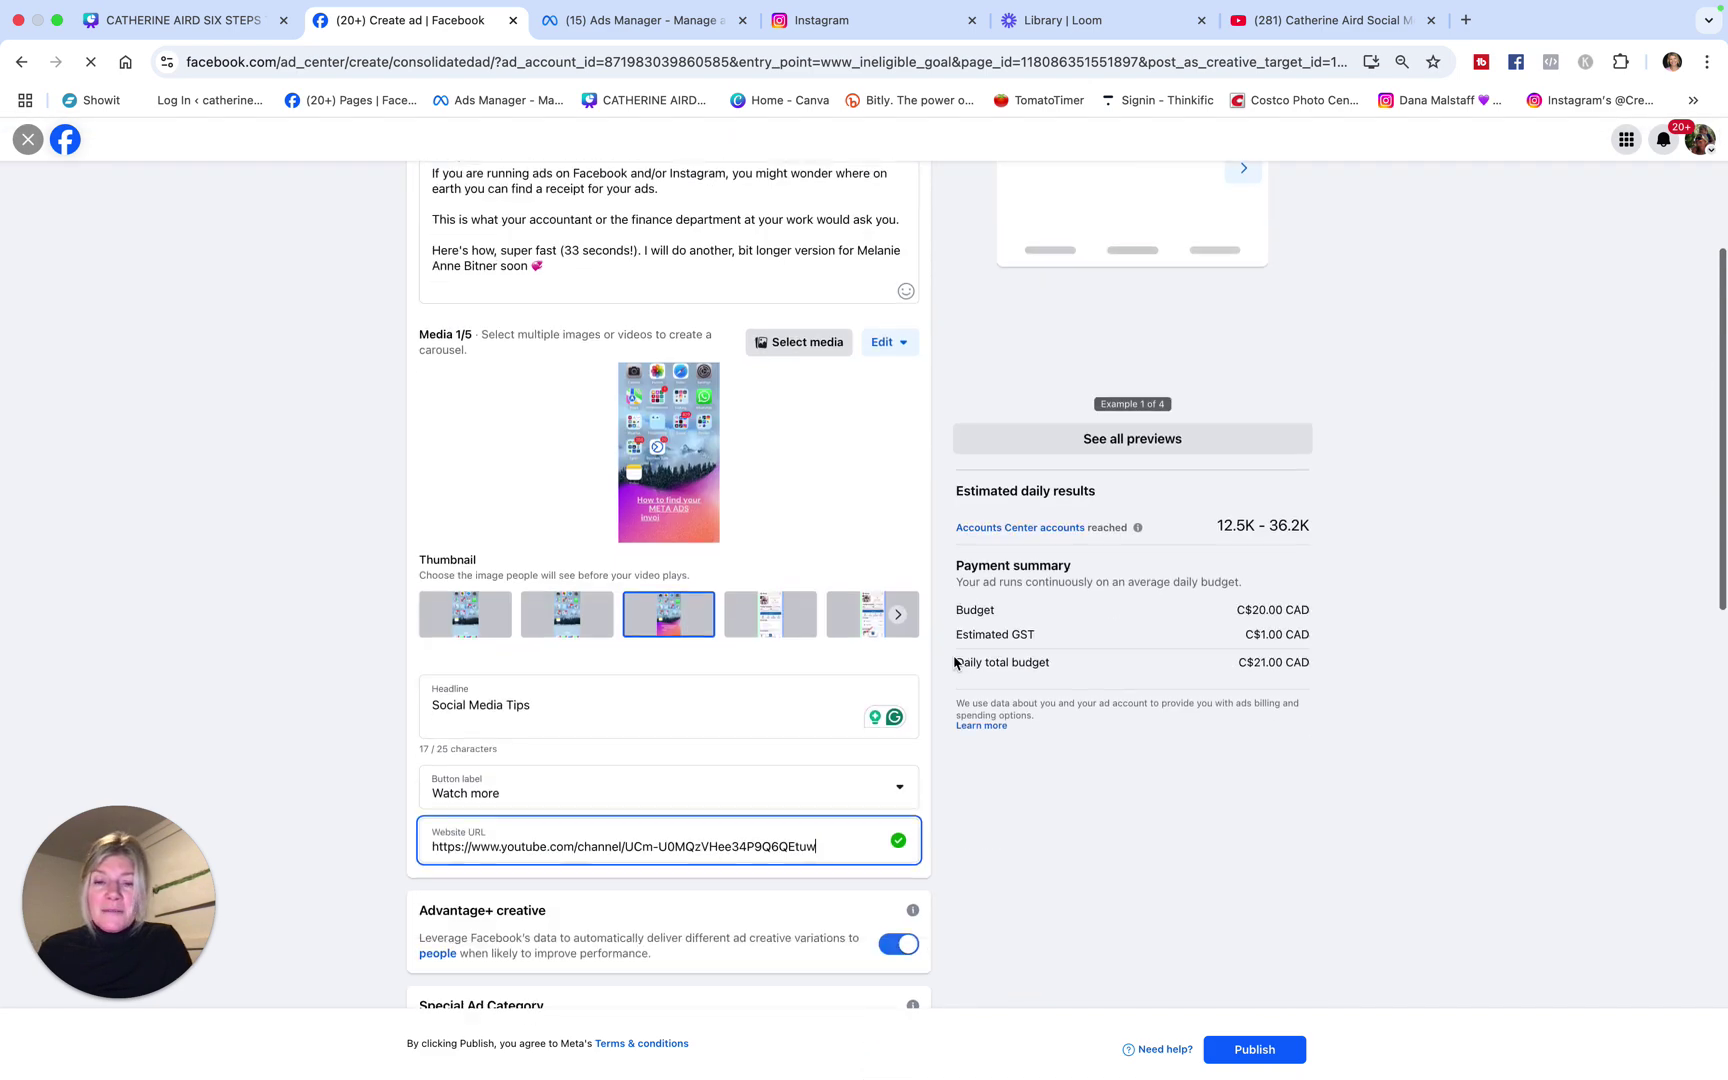
{"action": "scroll", "coordinate": [523, 597], "scroll_direction": "down", "scroll_amount": 3}
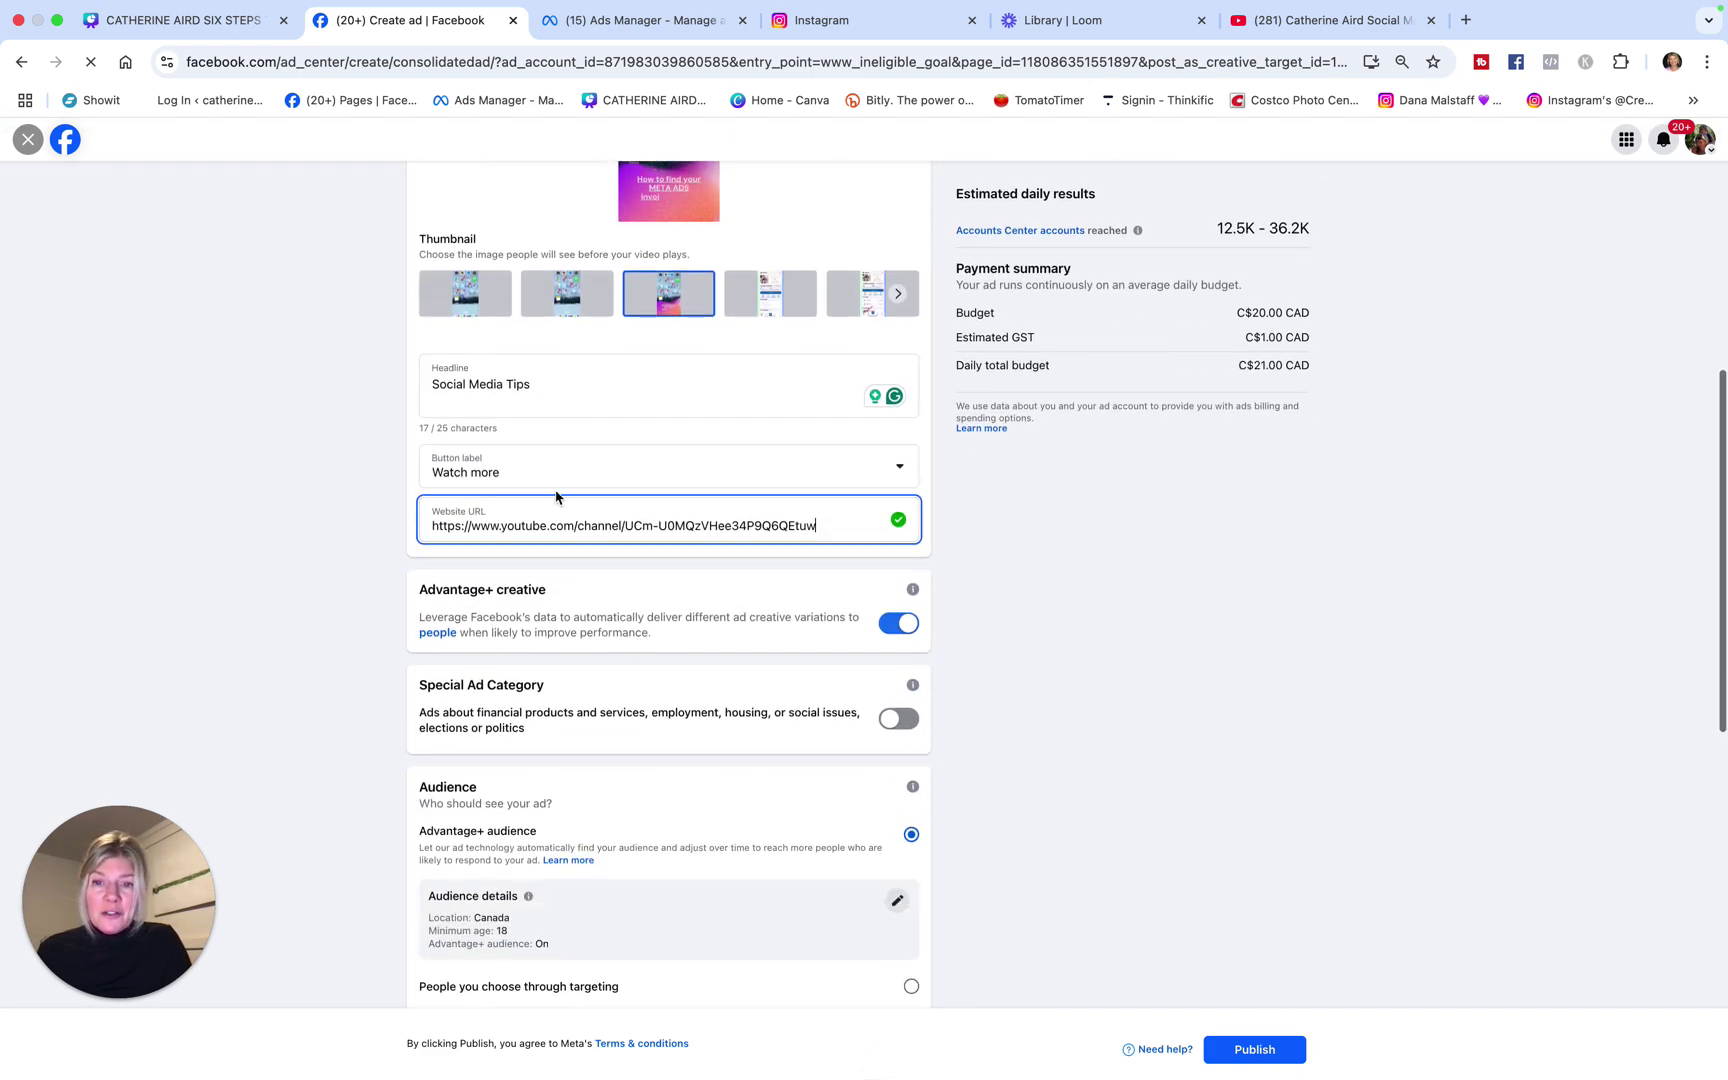
{"action": "scroll", "coordinate": [729, 683], "scroll_direction": "down", "scroll_amount": 5}
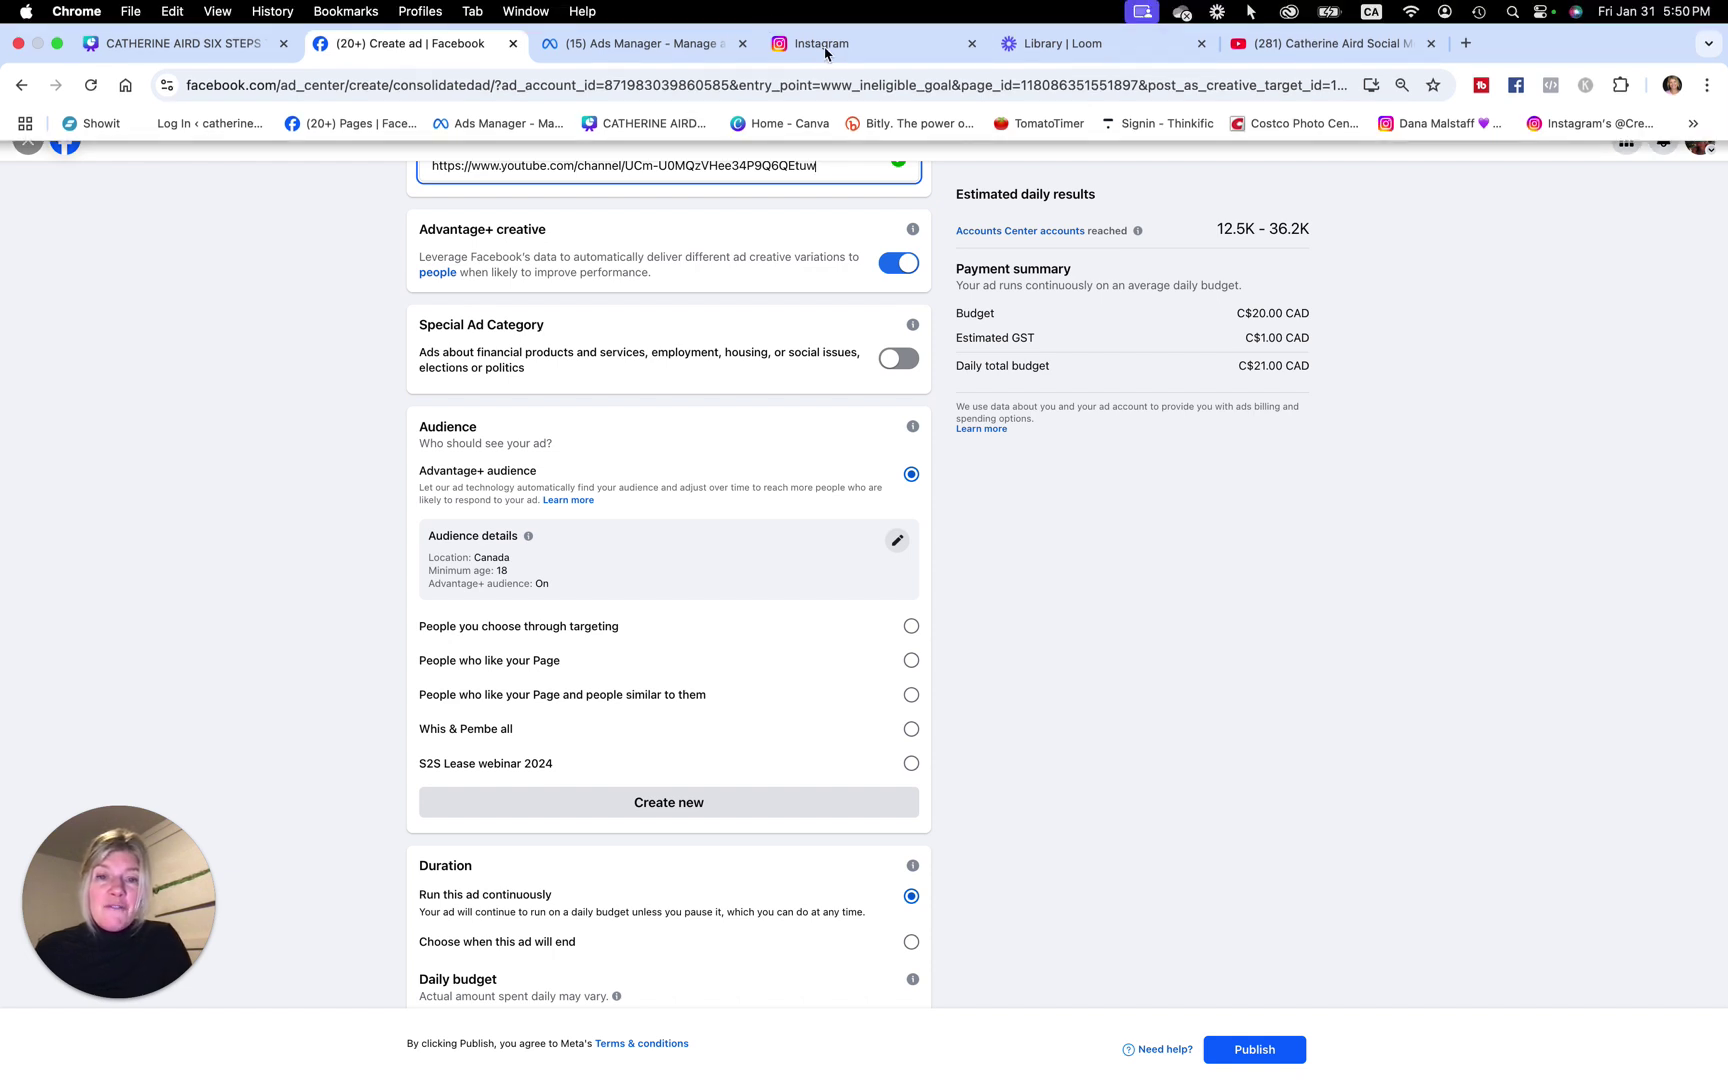
Step: Turn on Special Ad Category, review the category list, and close it without choosing one
{"action": "left_click", "coordinate": [903, 364]}
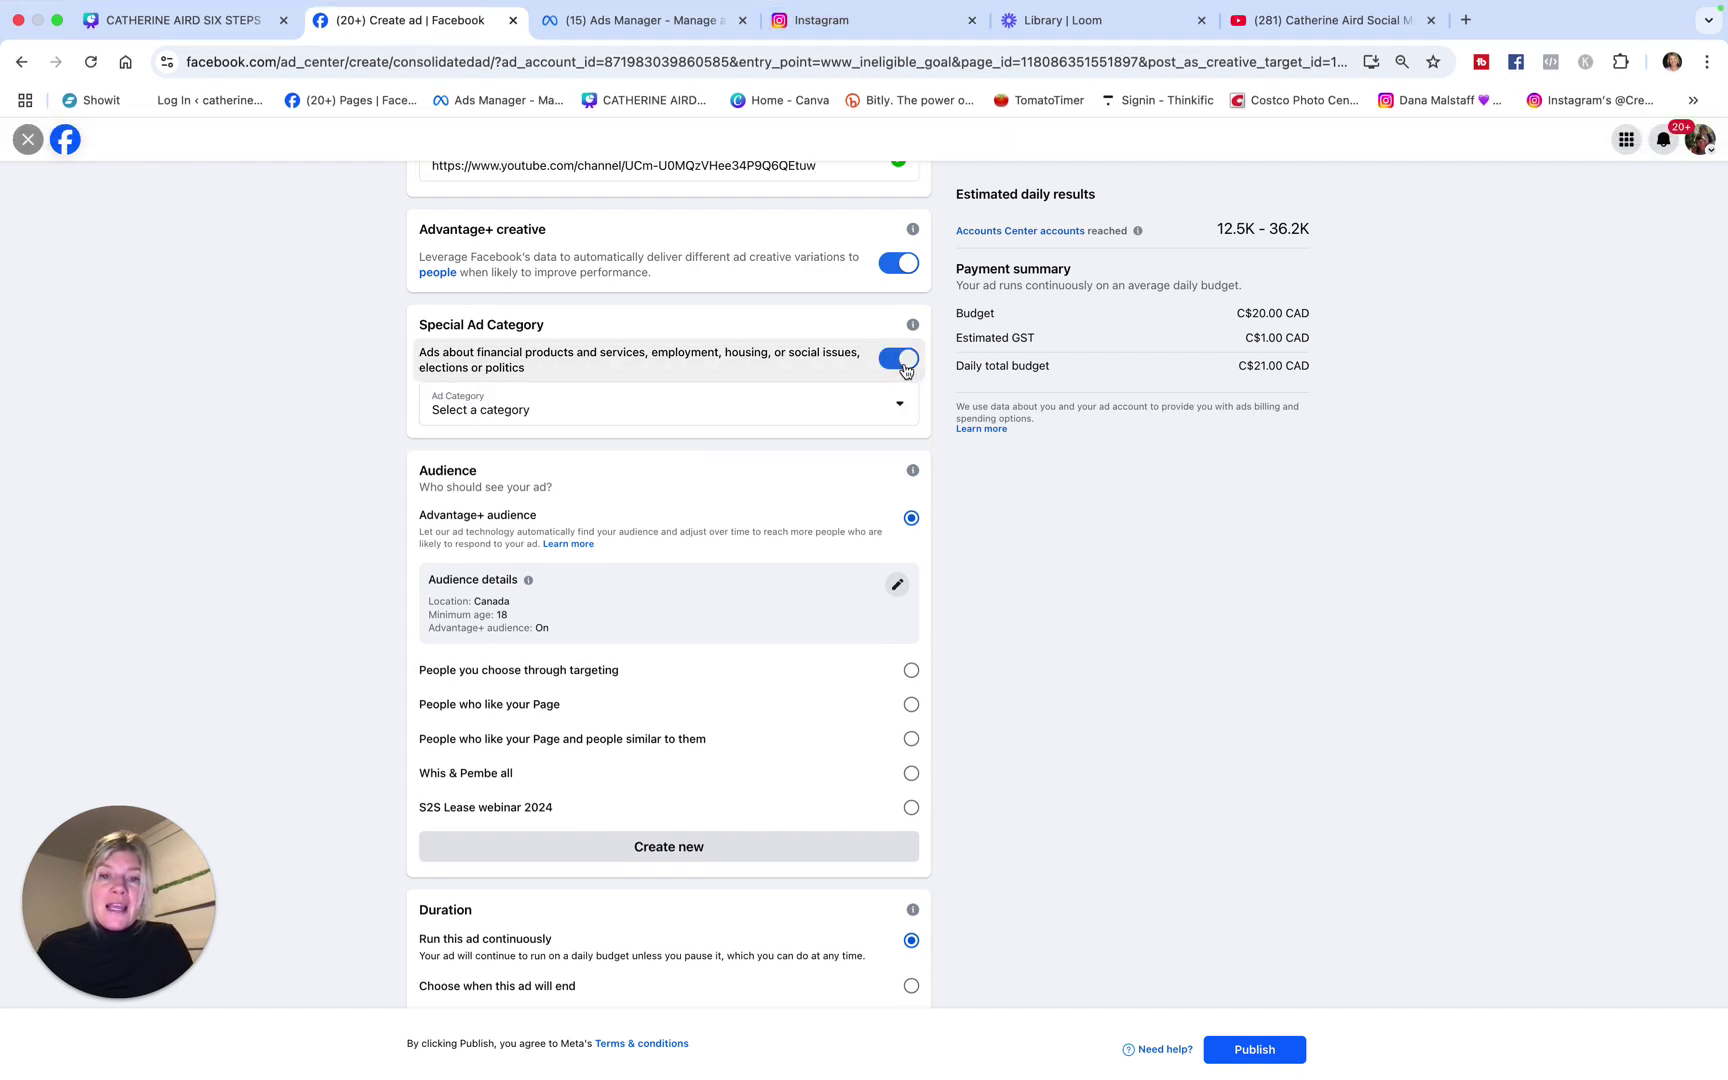
{"action": "left_click", "coordinate": [590, 420]}
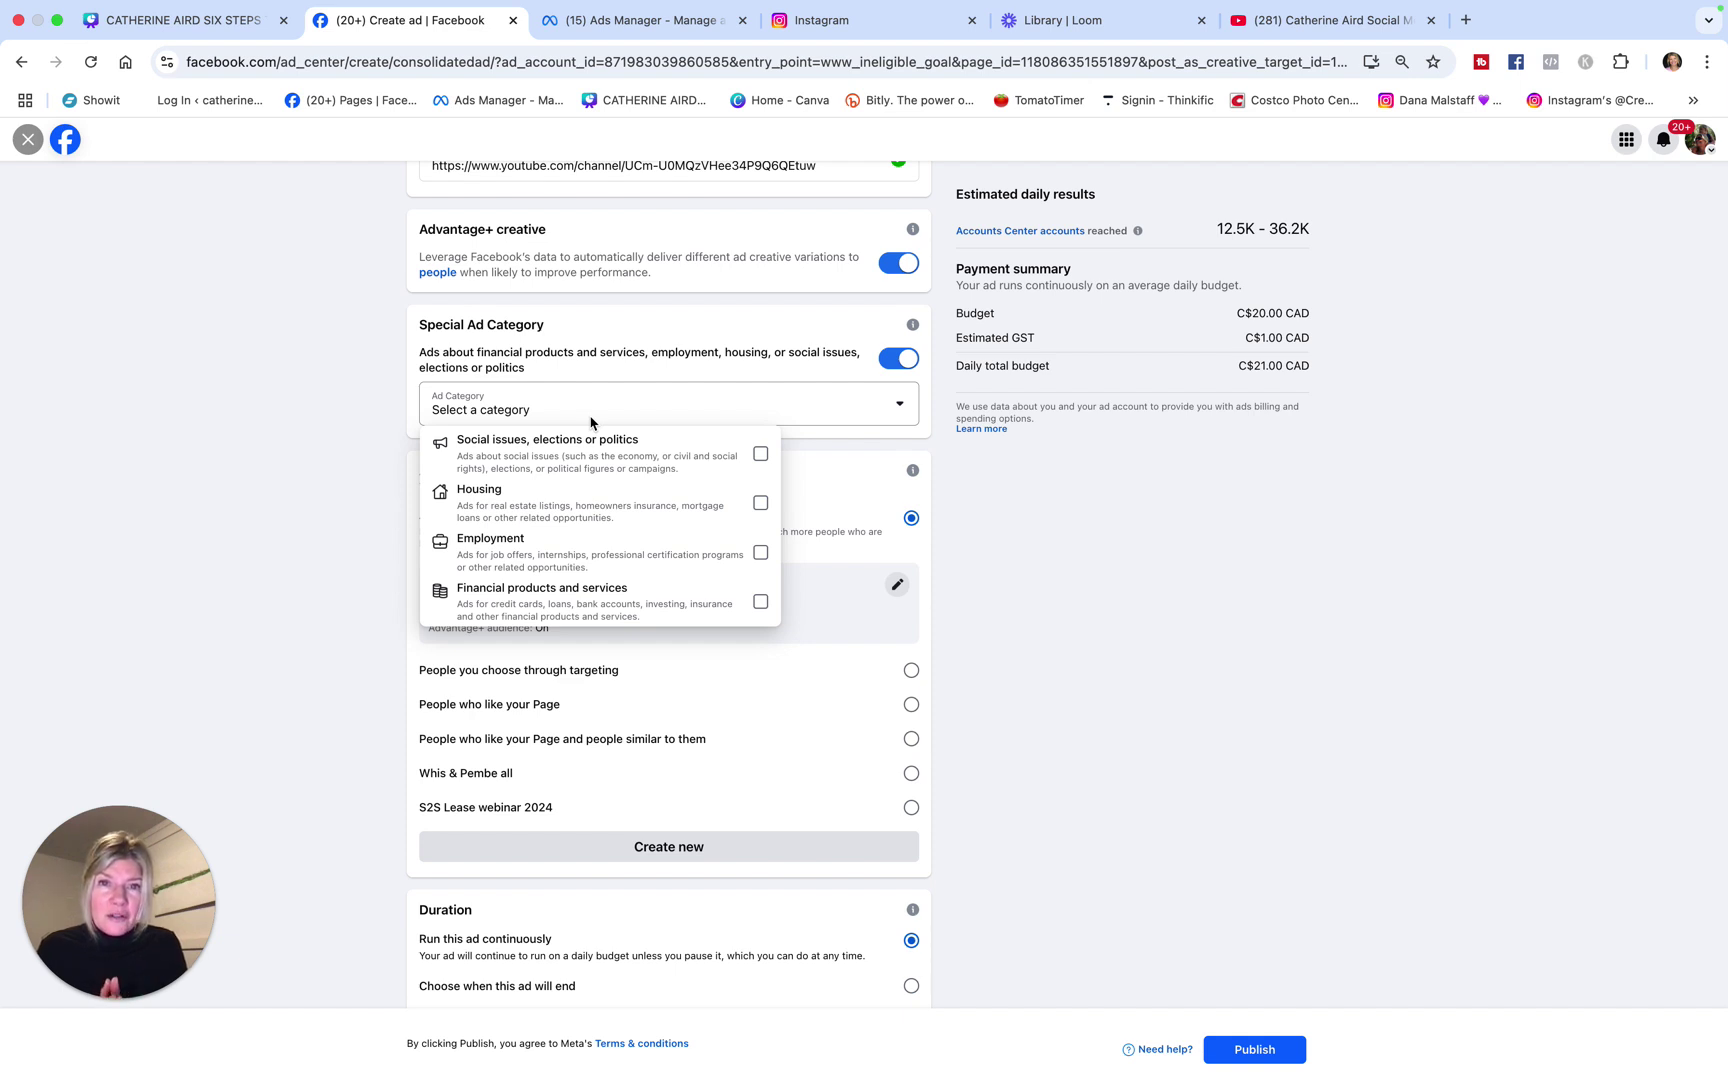
{"action": "left_click", "coordinate": [838, 488]}
{"action": "scroll", "coordinate": [829, 771], "scroll_direction": "up", "scroll_amount": 1}
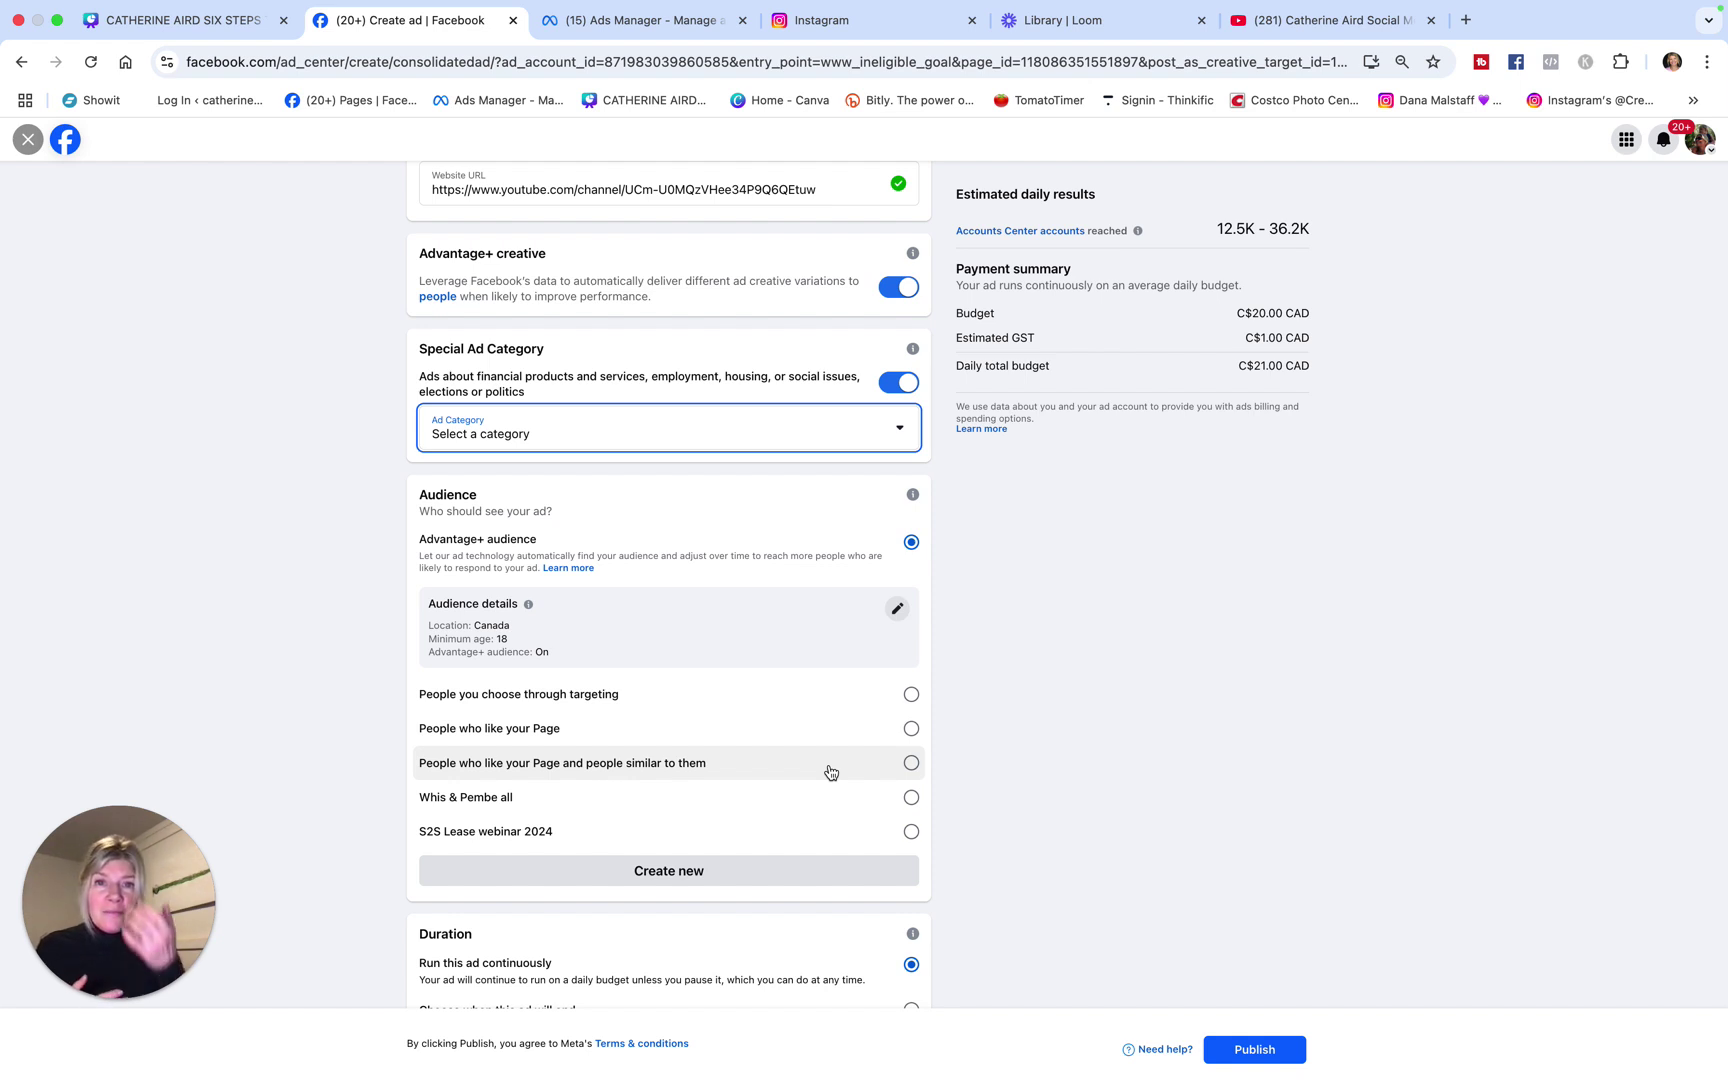
{"action": "scroll", "coordinate": [830, 771], "scroll_direction": "down", "scroll_amount": 3}
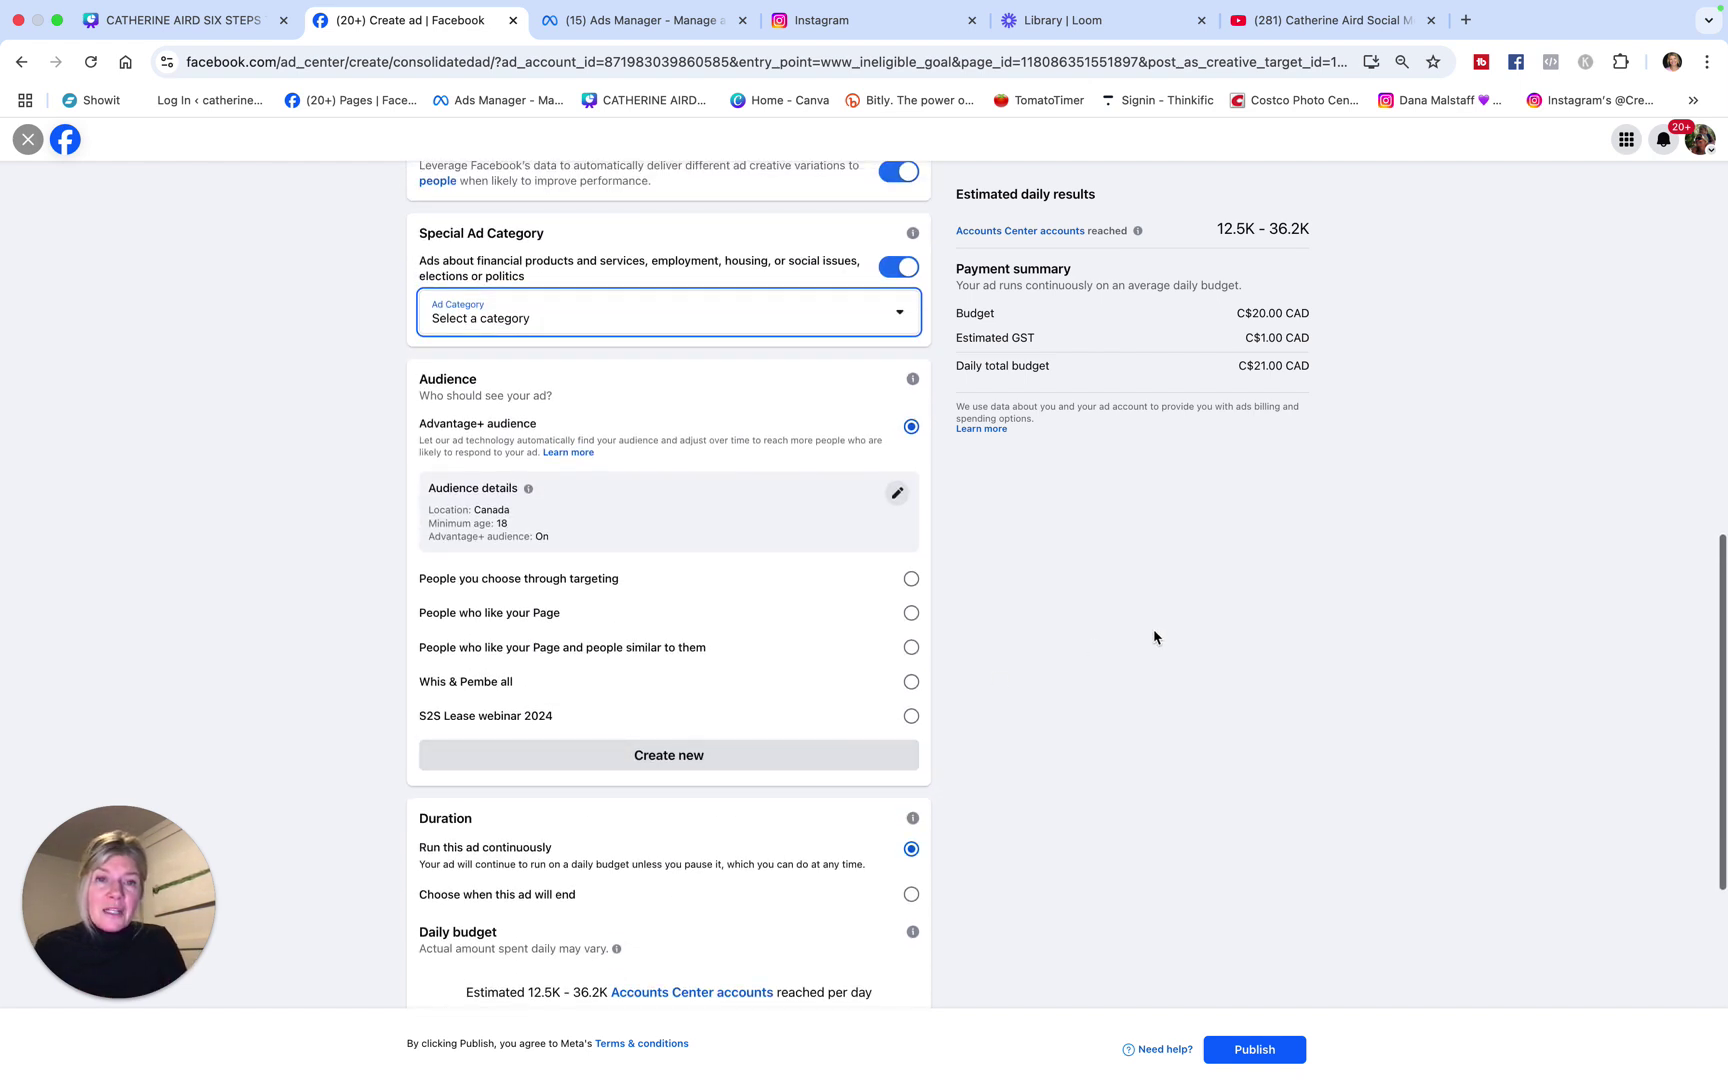
{"action": "scroll", "coordinate": [1153, 636], "scroll_direction": "up", "scroll_amount": 10}
{"action": "scroll", "coordinate": [1155, 636], "scroll_direction": "down", "scroll_amount": 4}
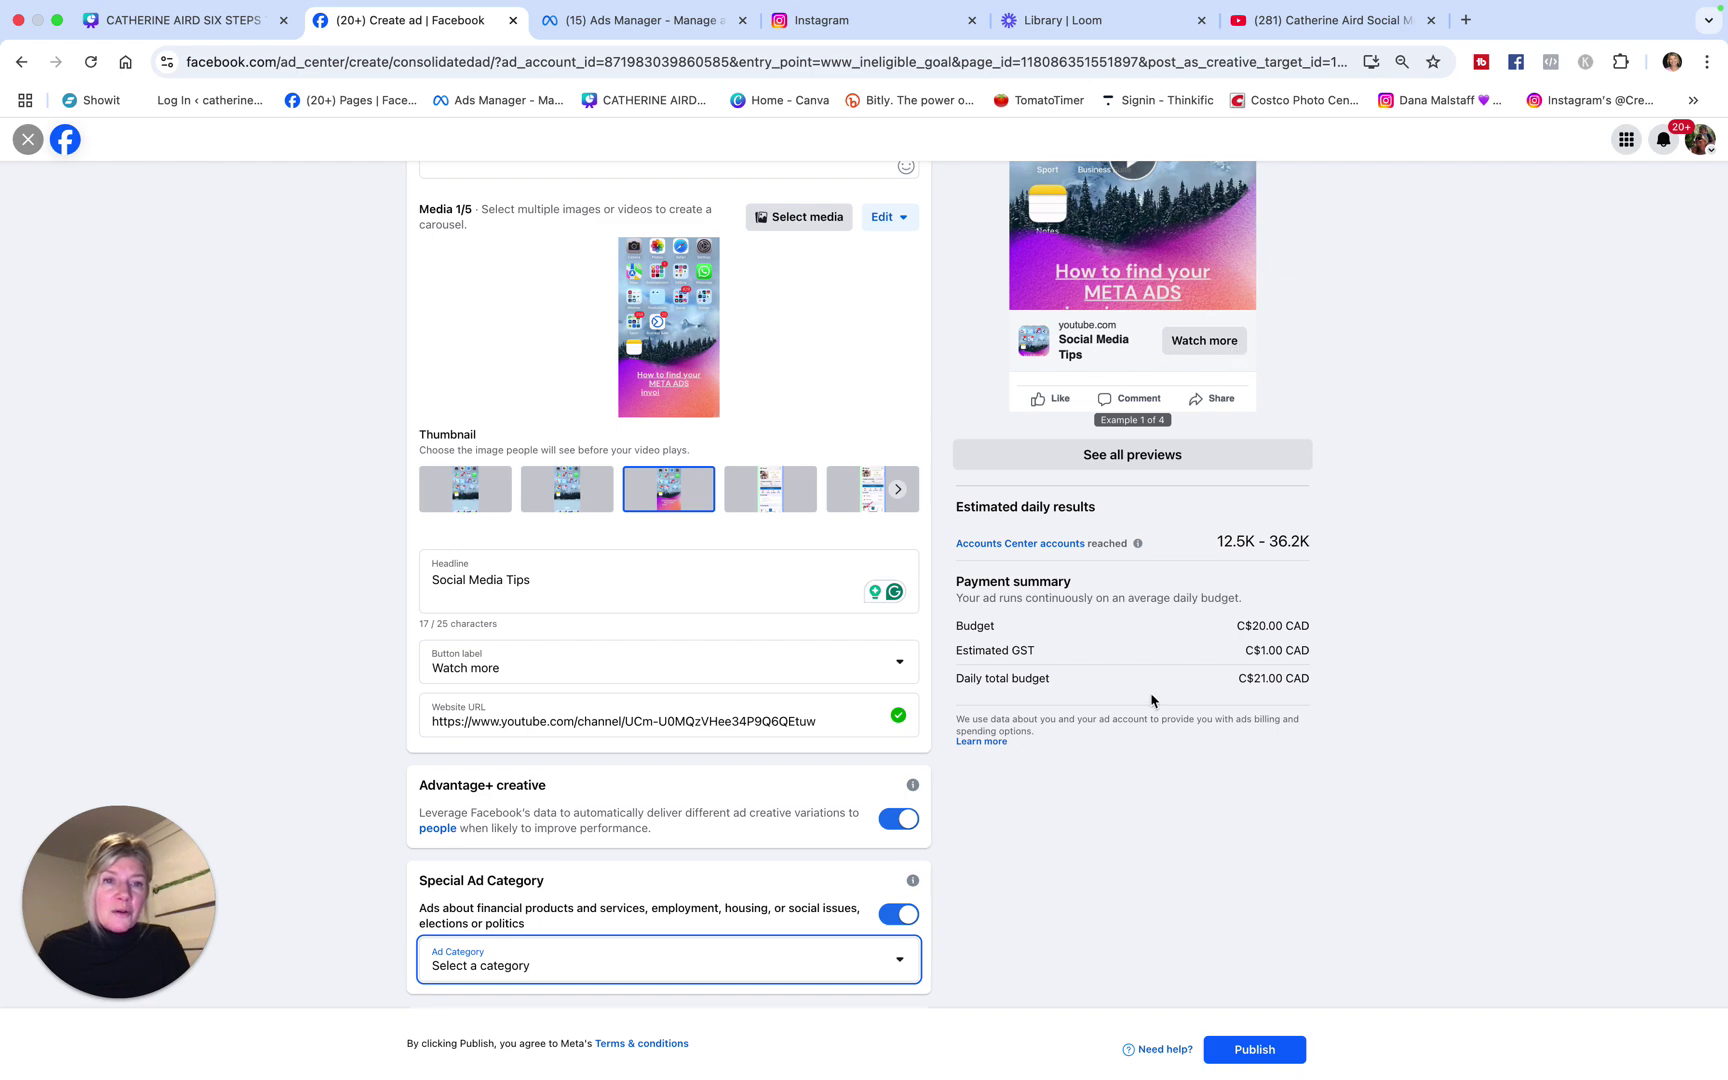
{"action": "scroll", "coordinate": [702, 814], "scroll_direction": "down", "scroll_amount": 5}
{"action": "scroll", "coordinate": [702, 814], "scroll_direction": "down", "scroll_amount": 5}
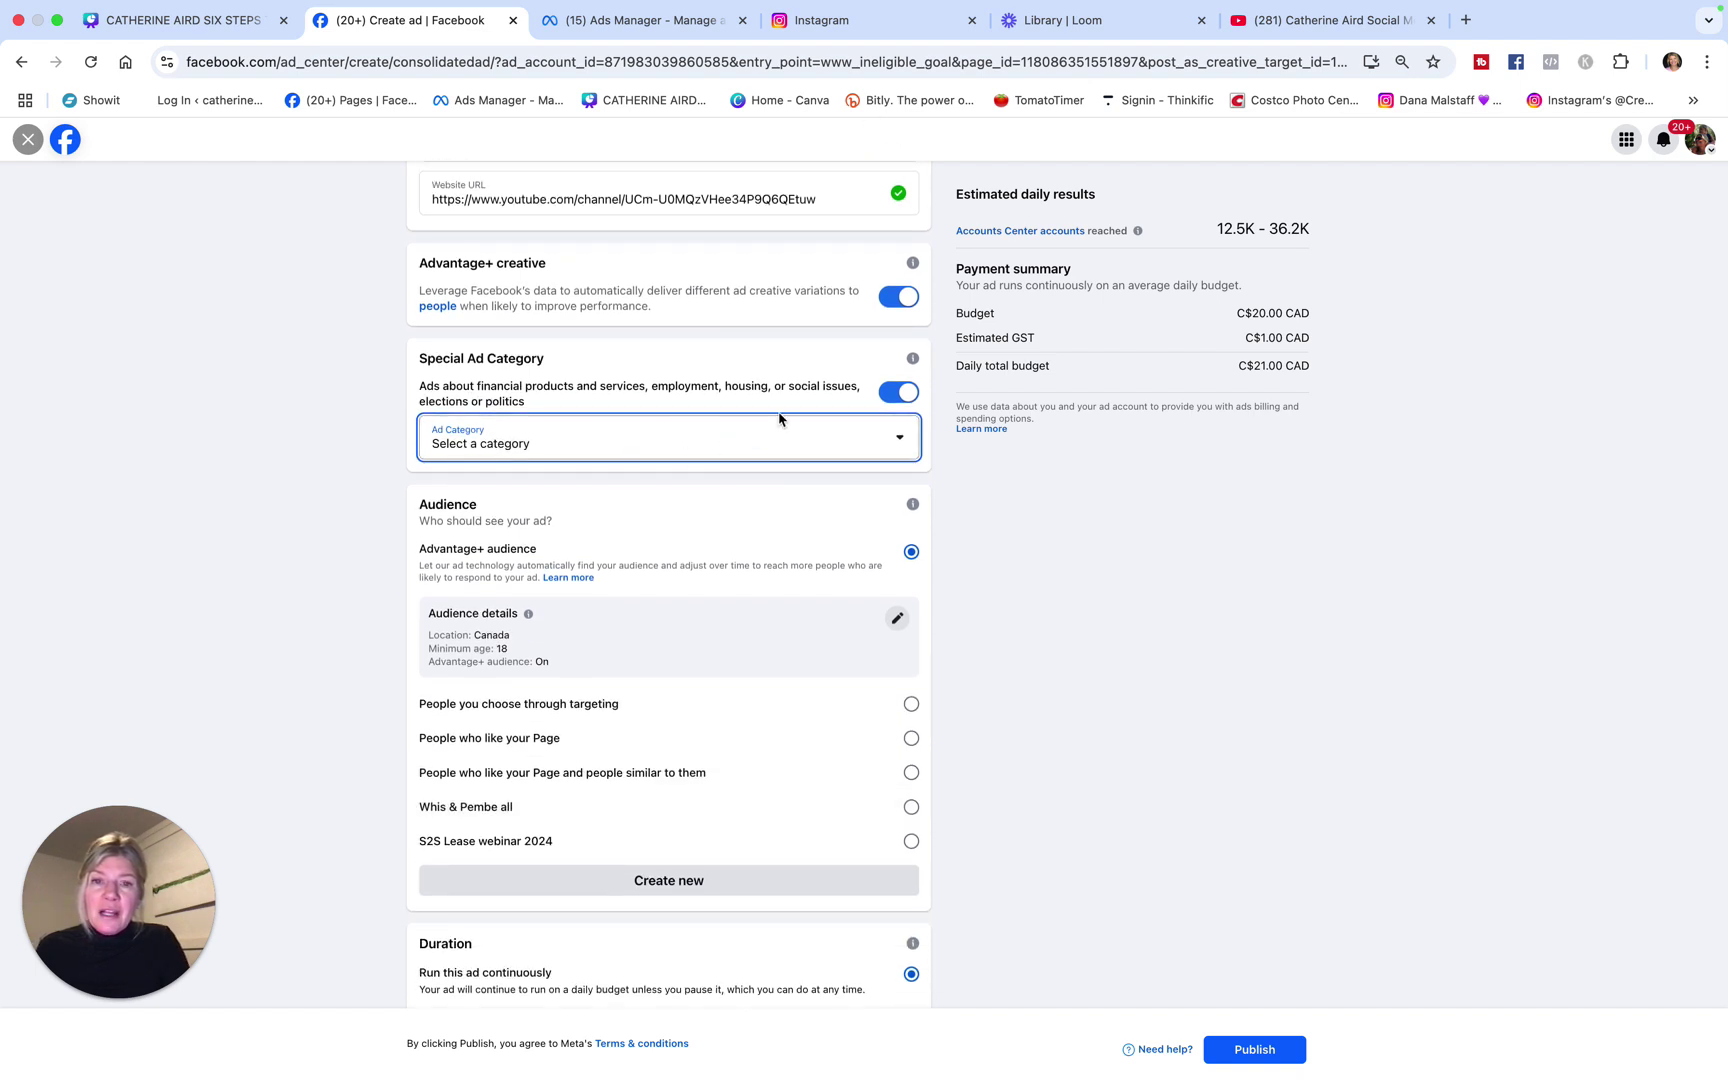
{"action": "left_click", "coordinate": [893, 402]}
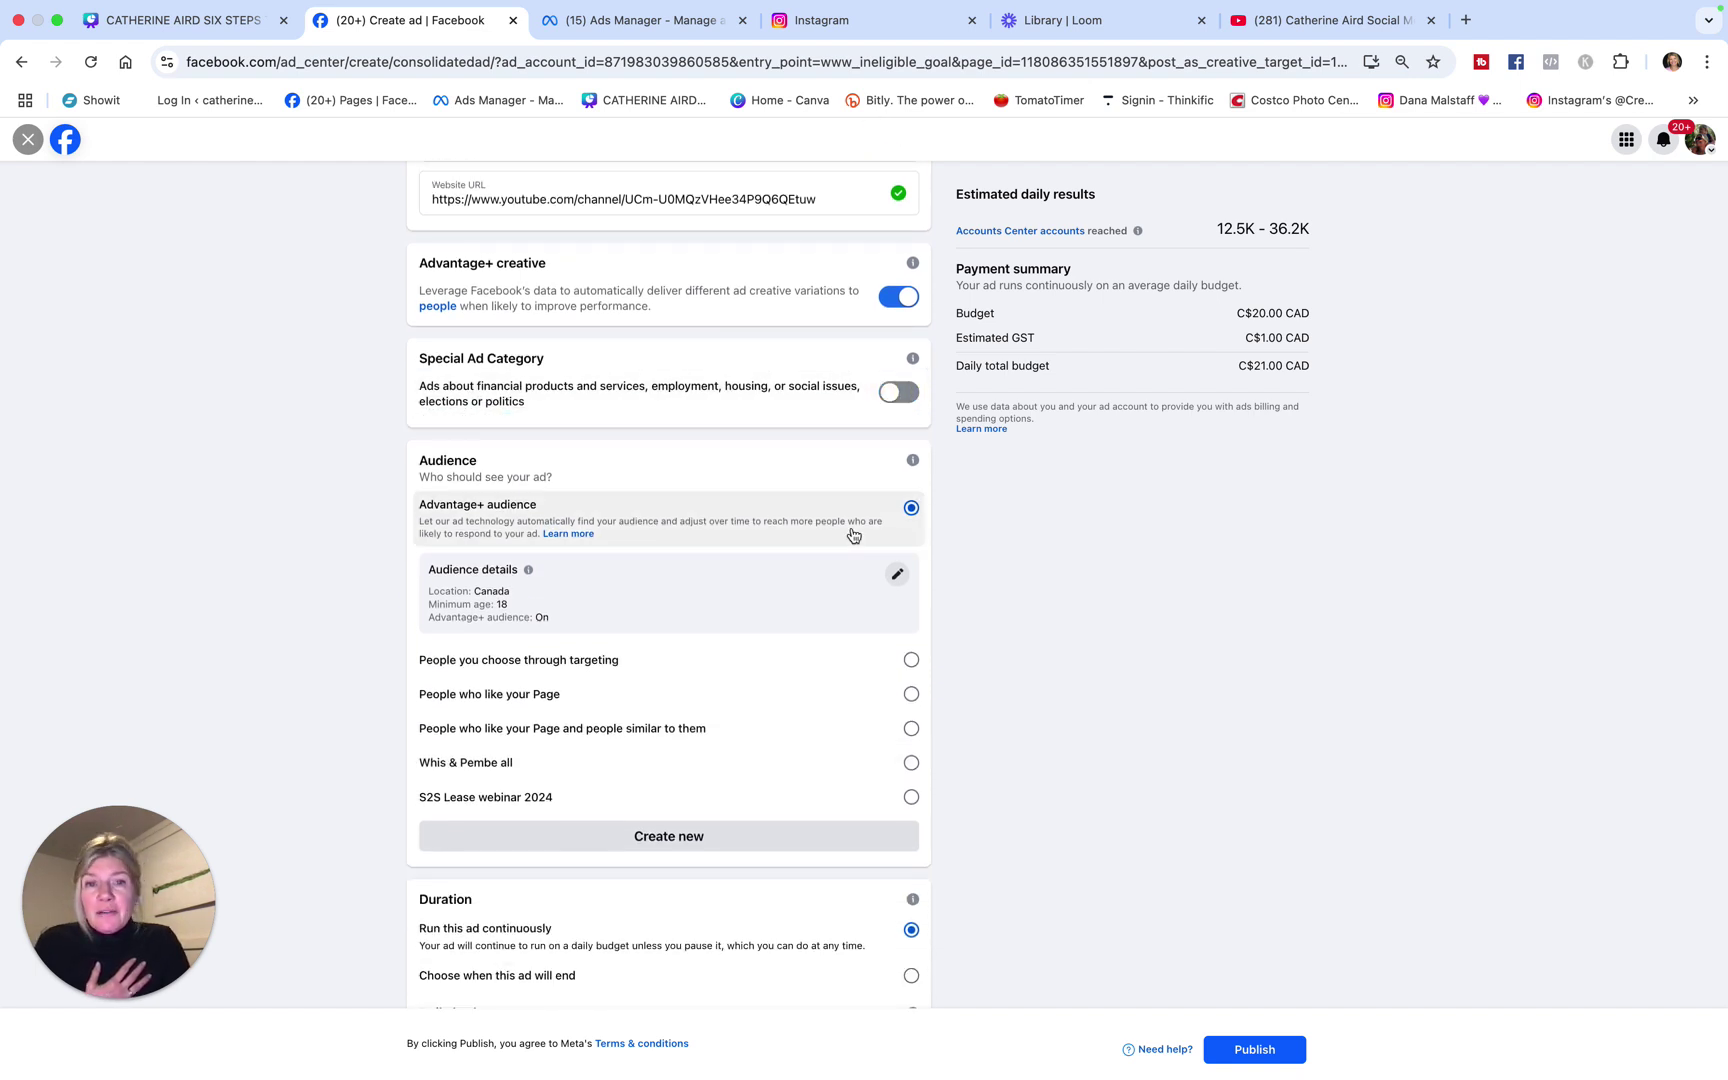
{"action": "scroll", "coordinate": [856, 540], "scroll_direction": "down", "scroll_amount": 3}
{"action": "scroll", "coordinate": [871, 609], "scroll_direction": "down", "scroll_amount": 1}
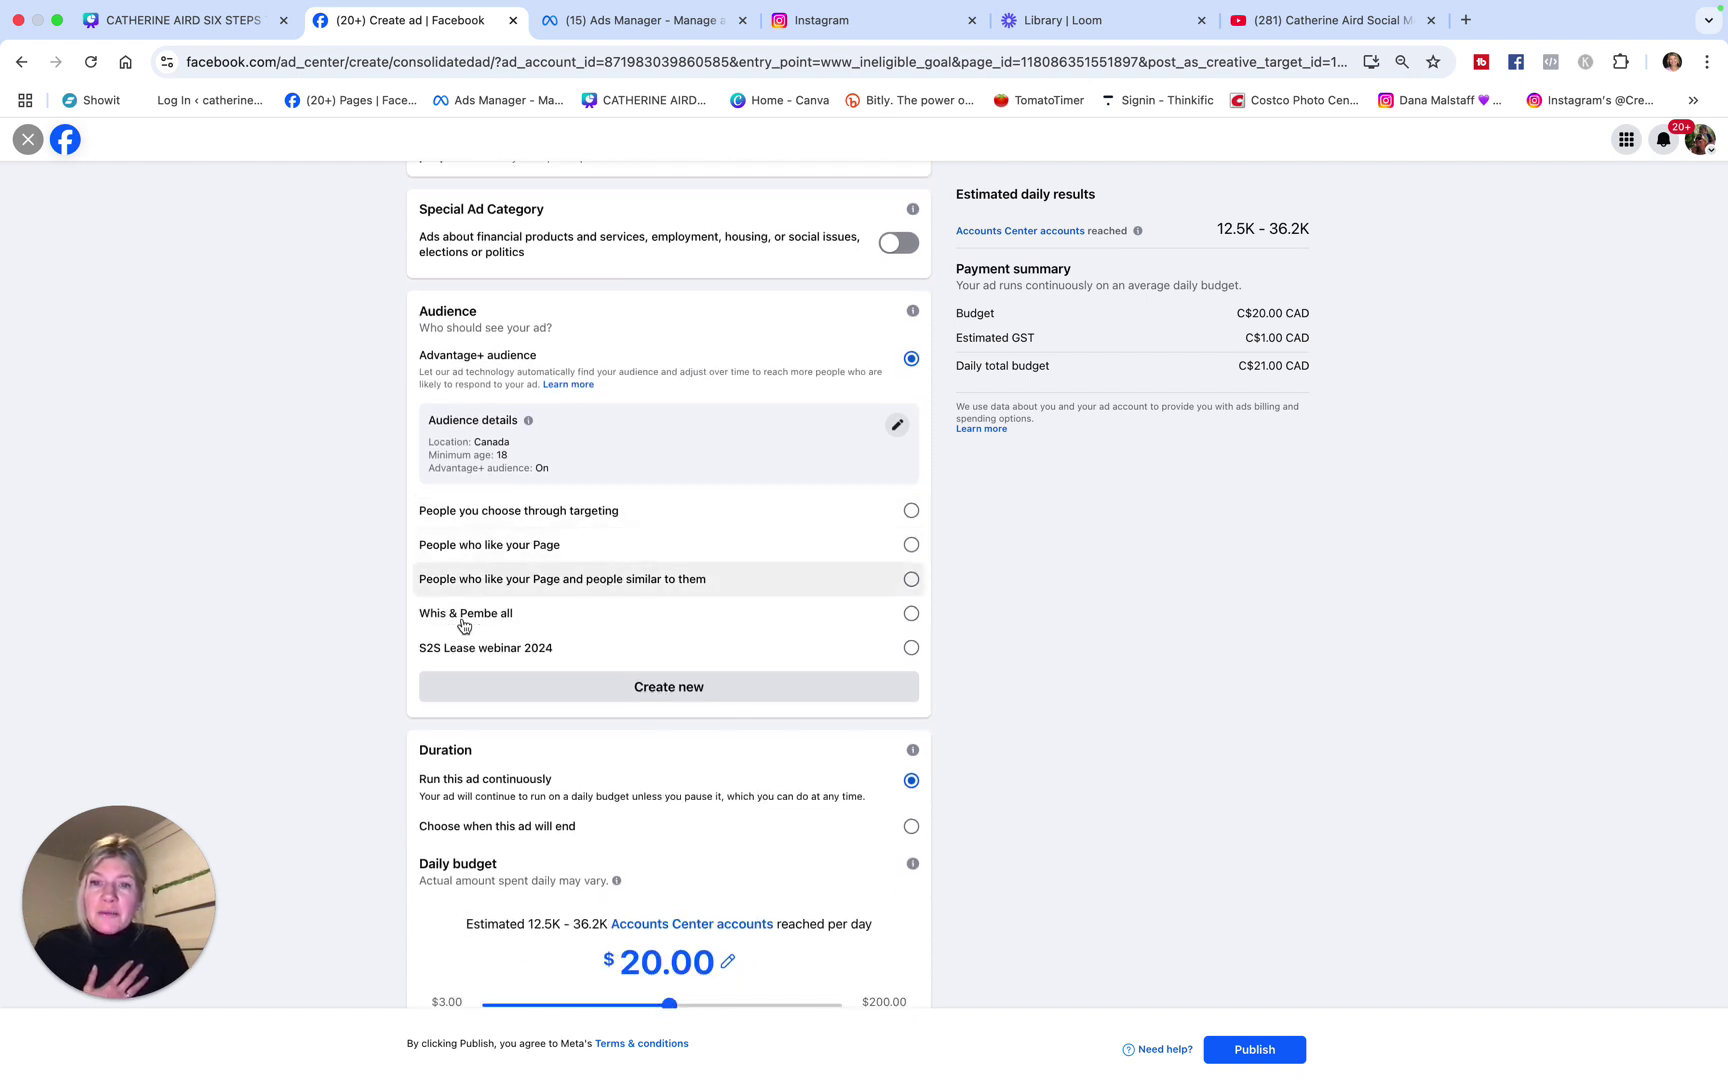
{"action": "scroll", "coordinate": [733, 553], "scroll_direction": "up", "scroll_amount": 1}
{"action": "scroll", "coordinate": [733, 553], "scroll_direction": "up", "scroll_amount": 1}
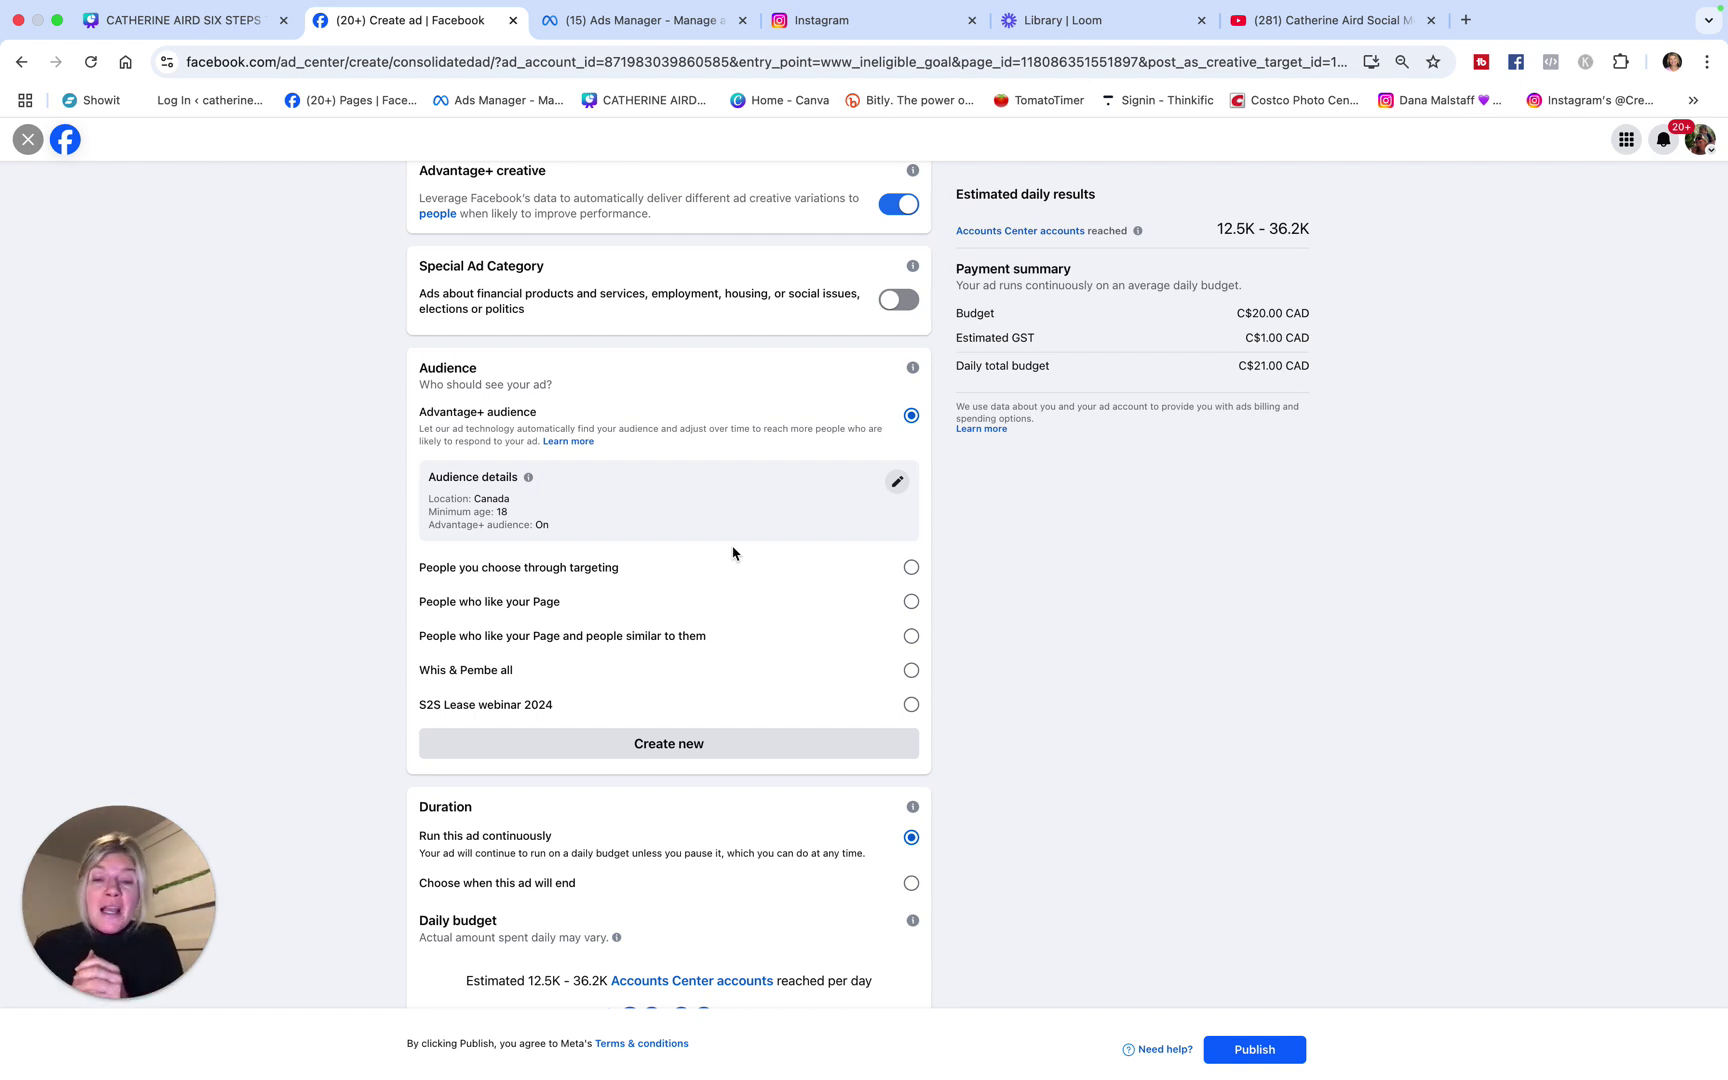
{"action": "scroll", "coordinate": [733, 553], "scroll_direction": "down", "scroll_amount": 2}
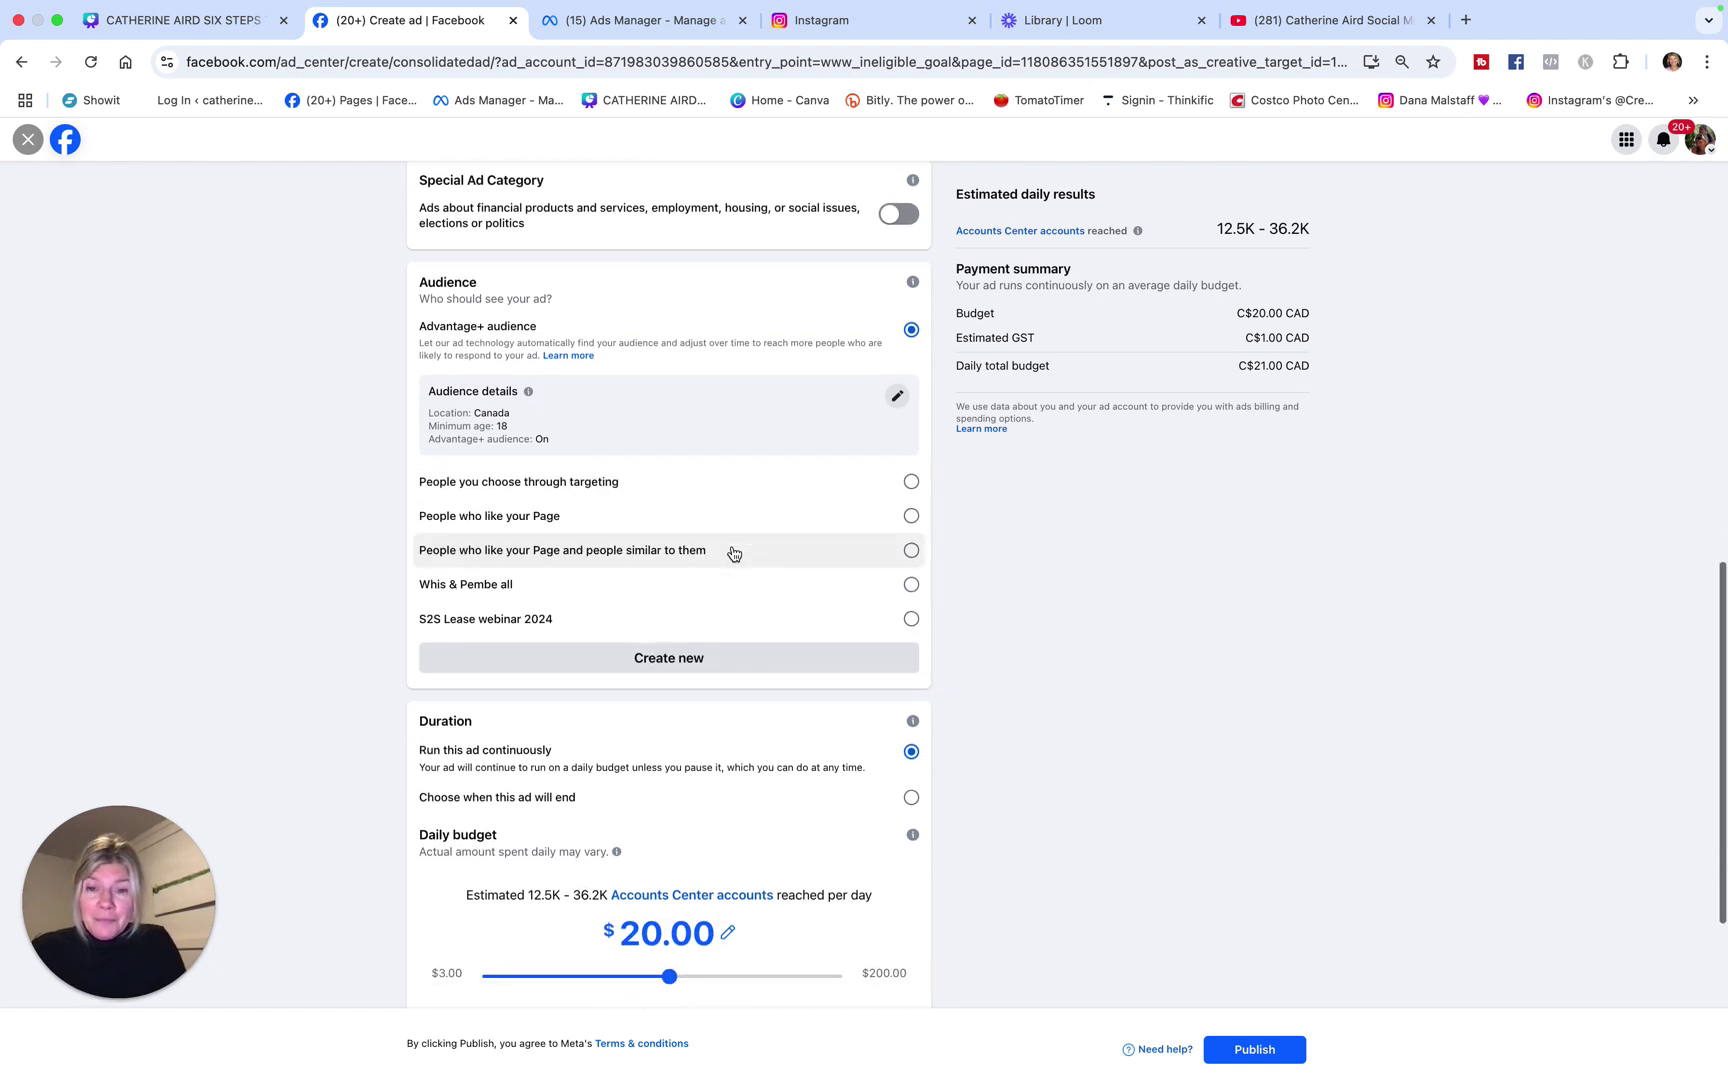
{"action": "scroll", "coordinate": [733, 553], "scroll_direction": "up", "scroll_amount": 3}
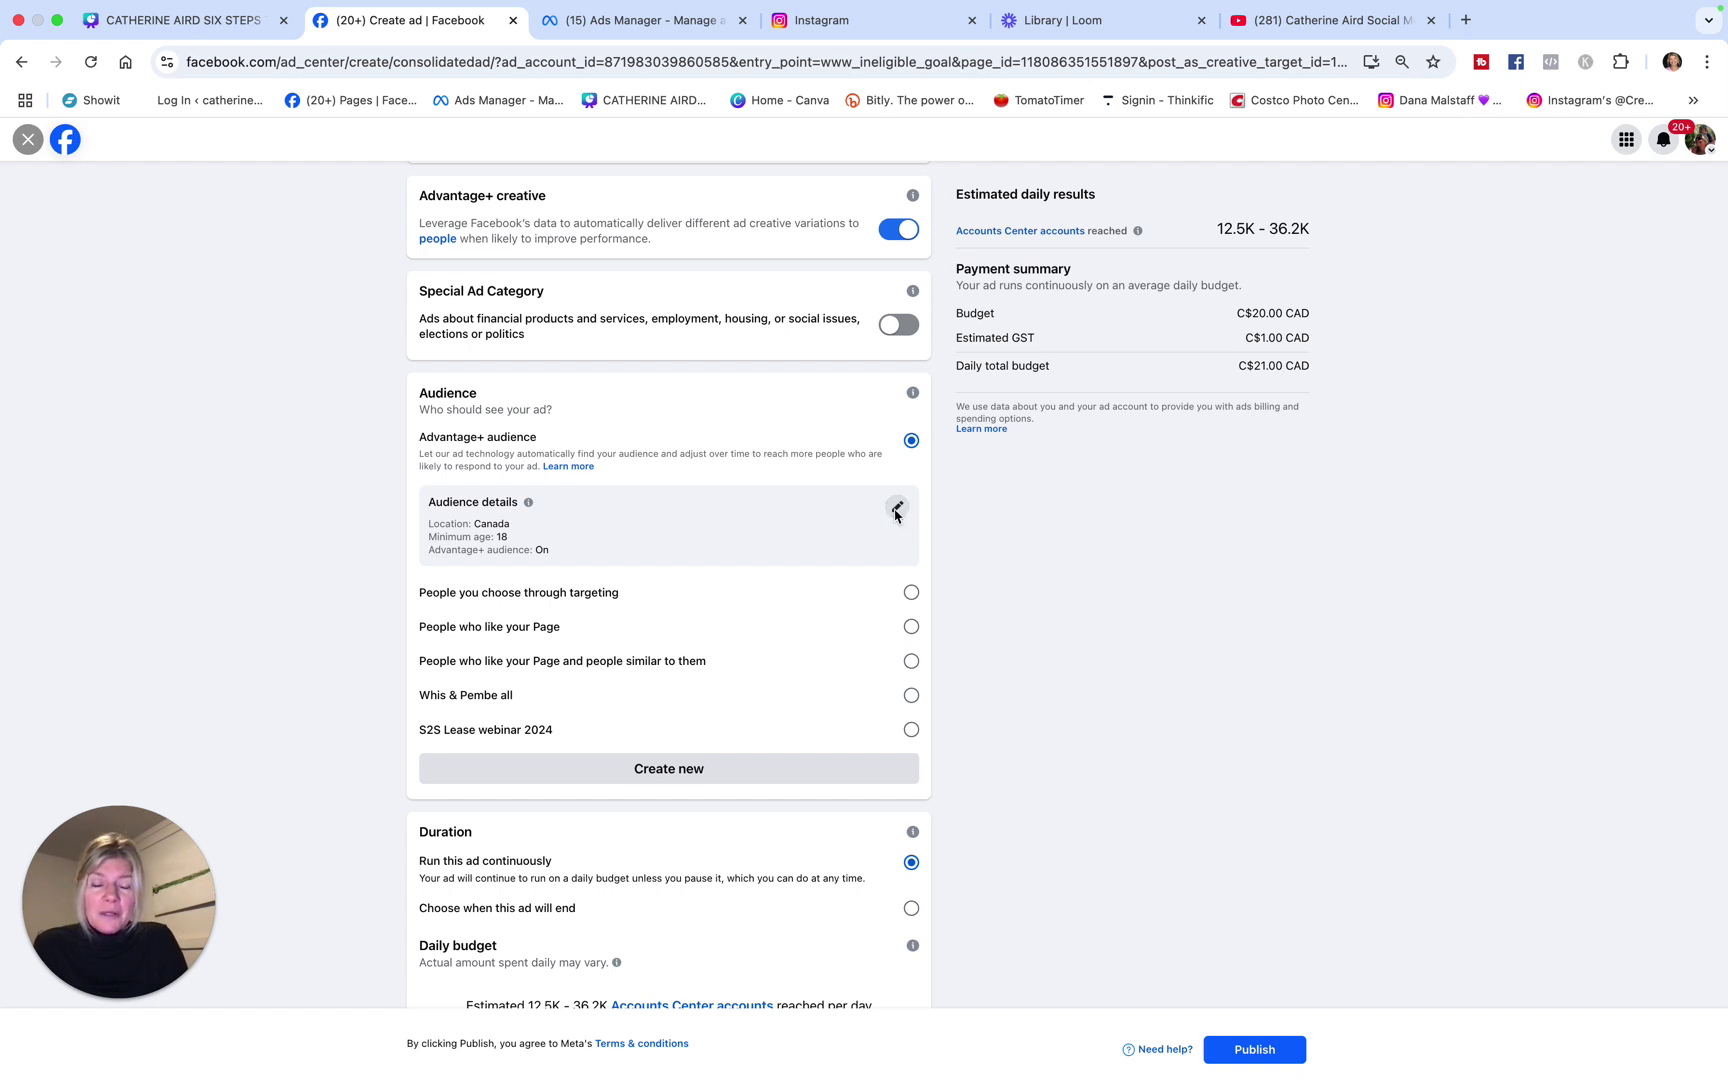
Step: Edit the Advantage+ audience and set the age range to 25–55
{"action": "left_click", "coordinate": [896, 510]}
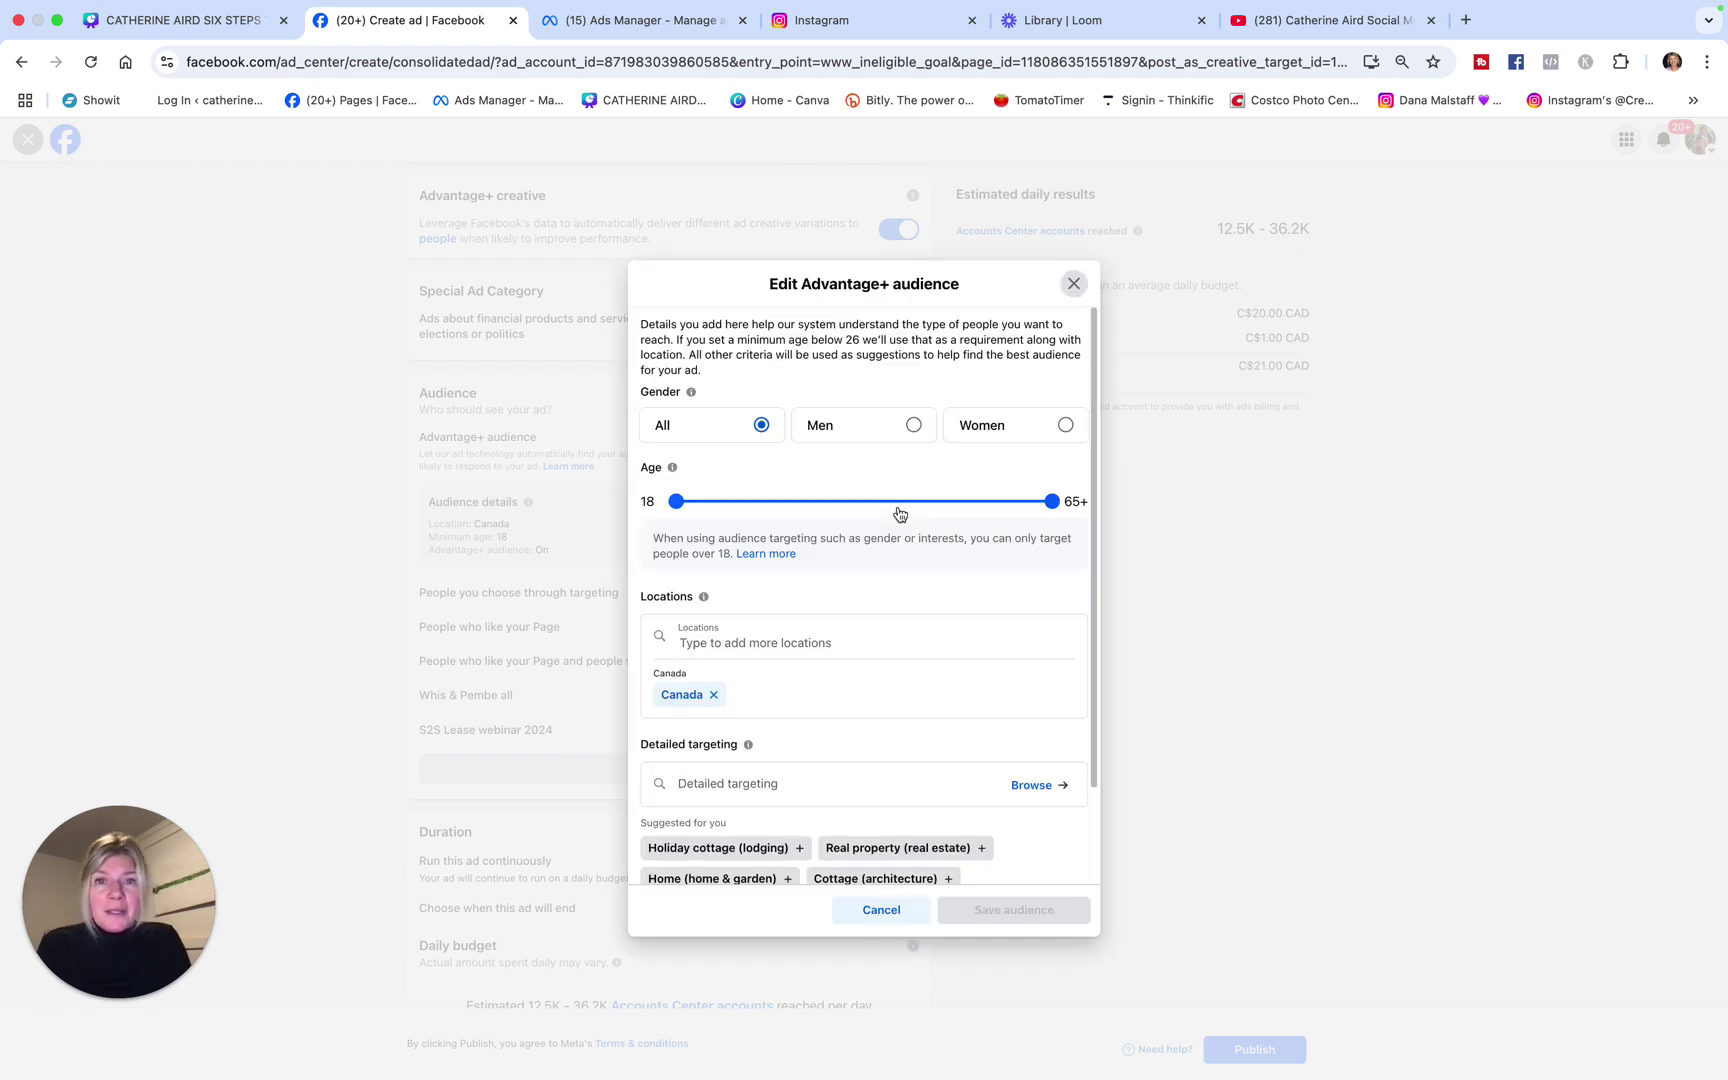
{"action": "scroll", "coordinate": [893, 555], "scroll_direction": "down", "scroll_amount": 2}
{"action": "scroll", "coordinate": [893, 556], "scroll_direction": "up", "scroll_amount": 2}
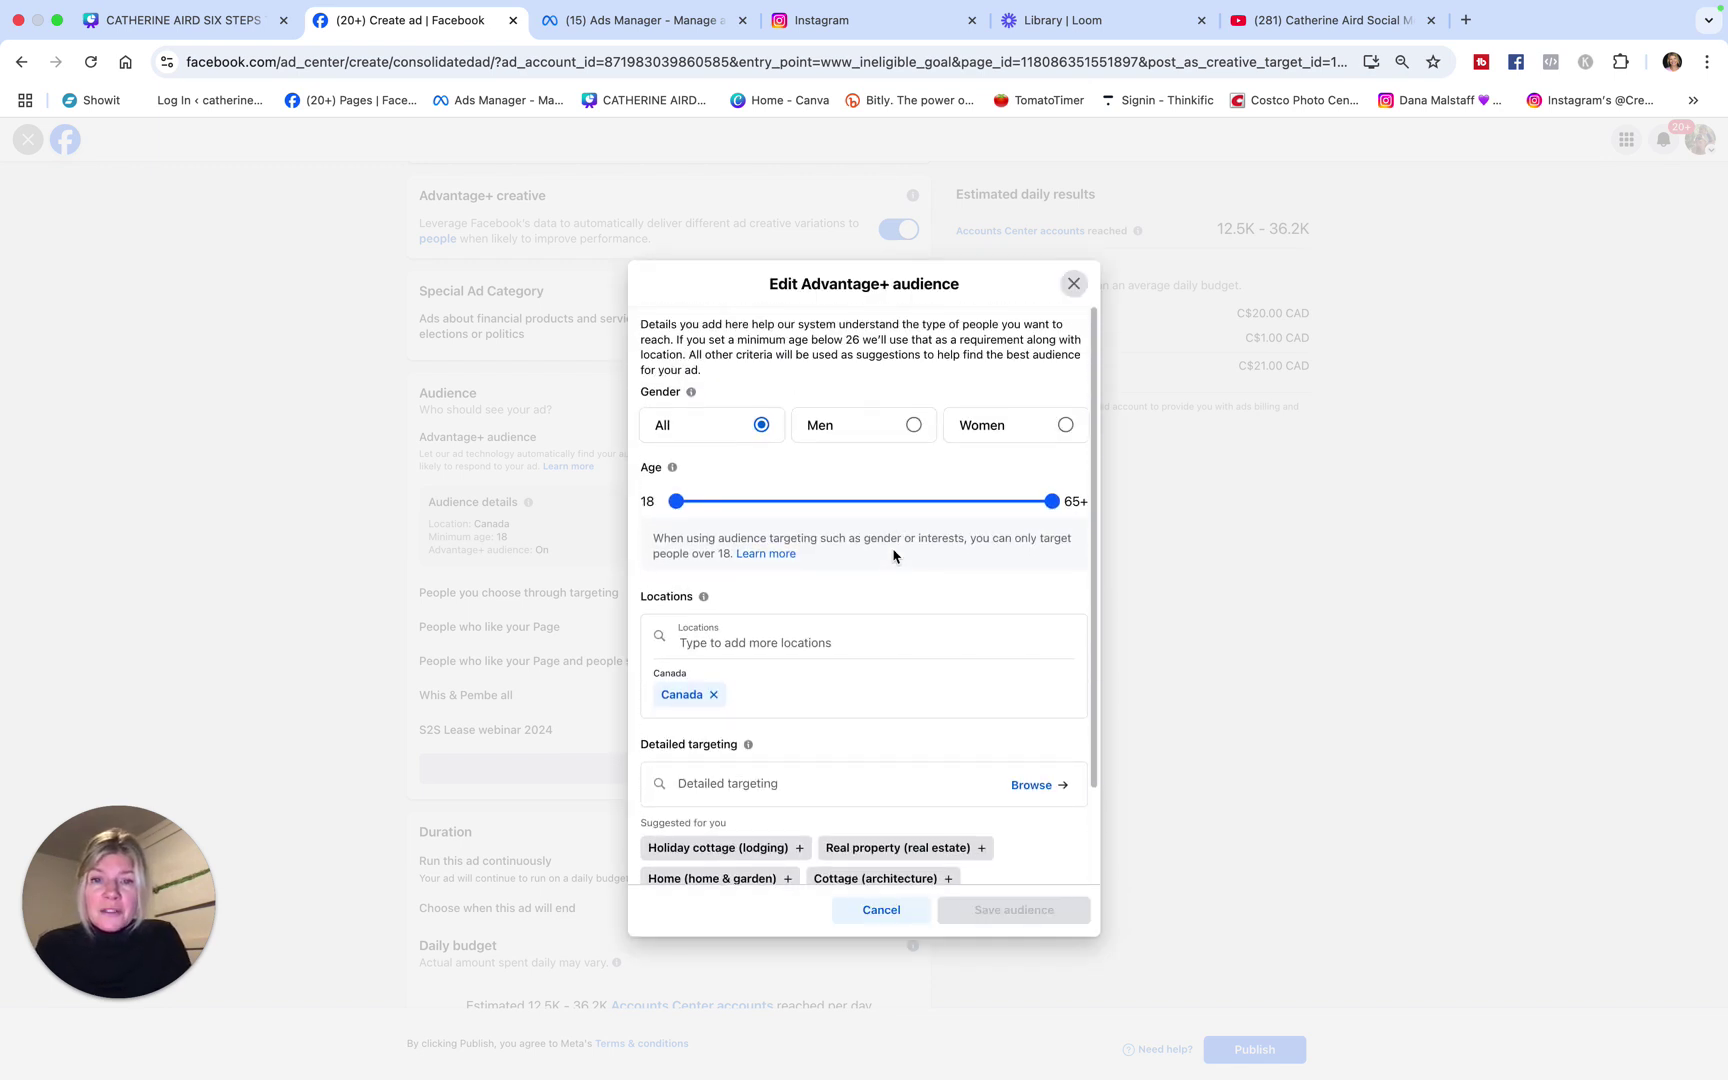
{"action": "left_click", "coordinate": [731, 501]}
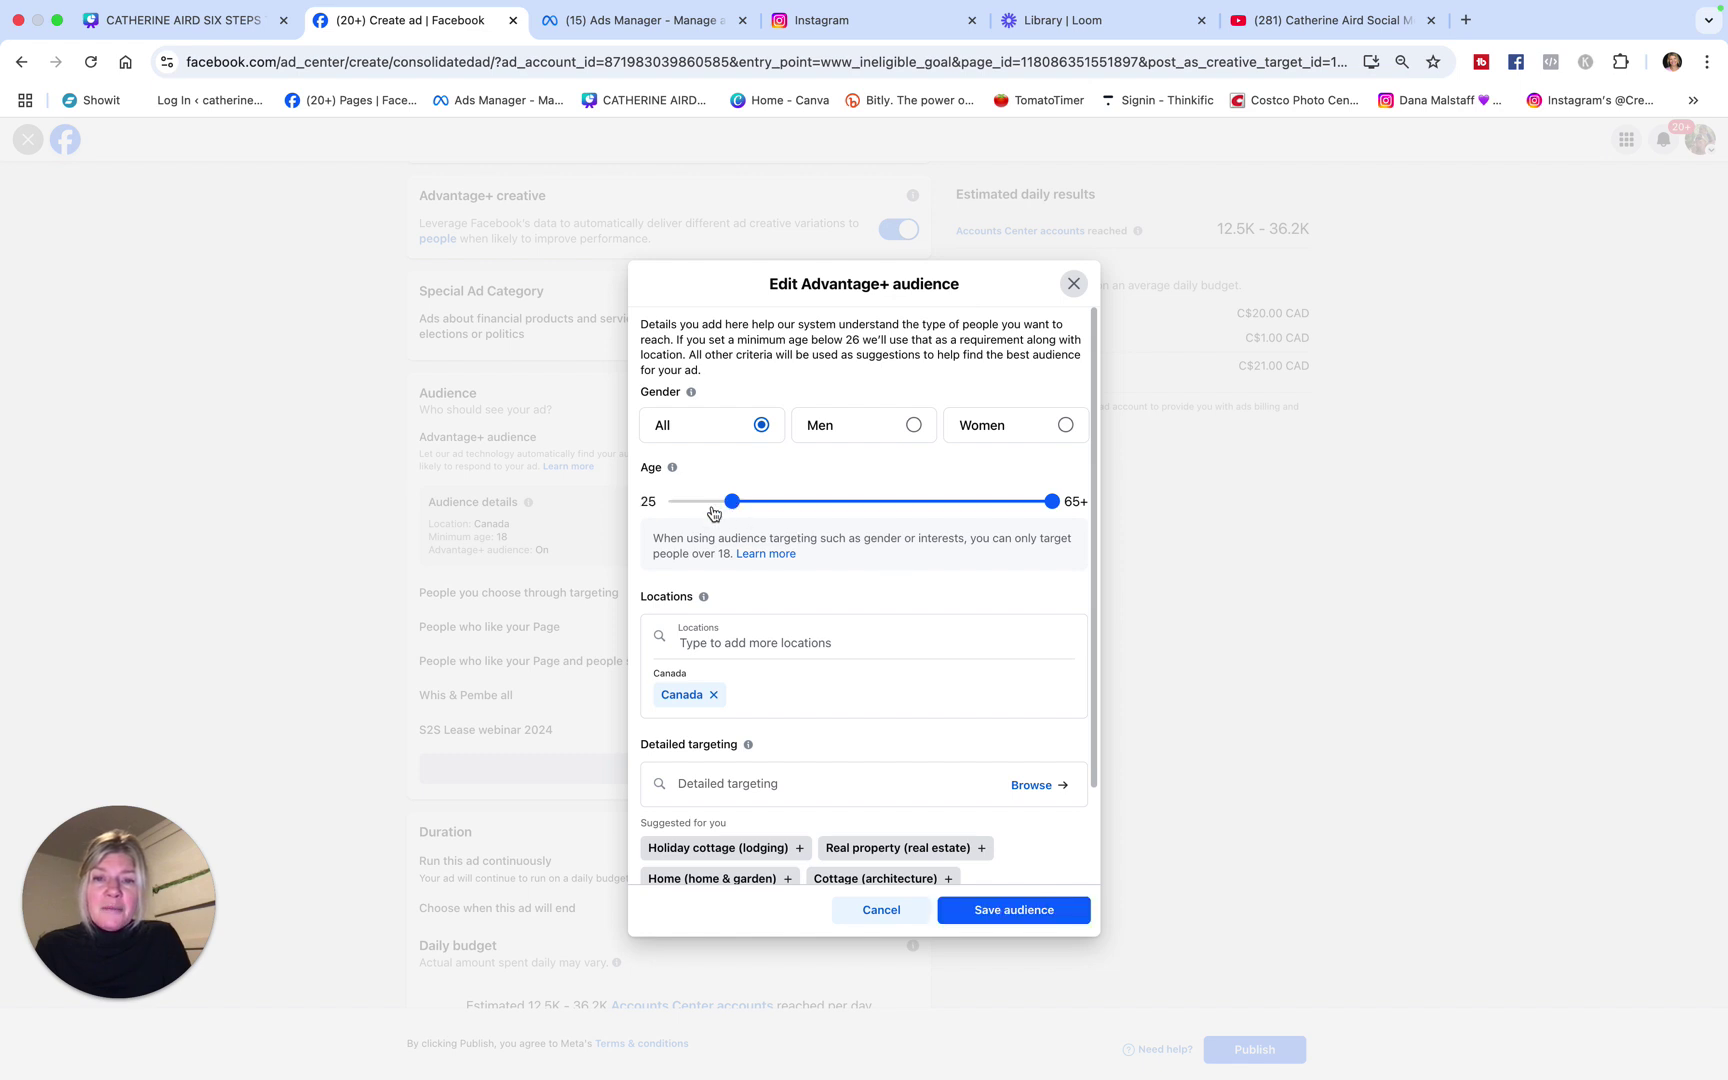
{"action": "left_click_drag", "start_coordinate": [1045, 501], "coordinate": [972, 503]}
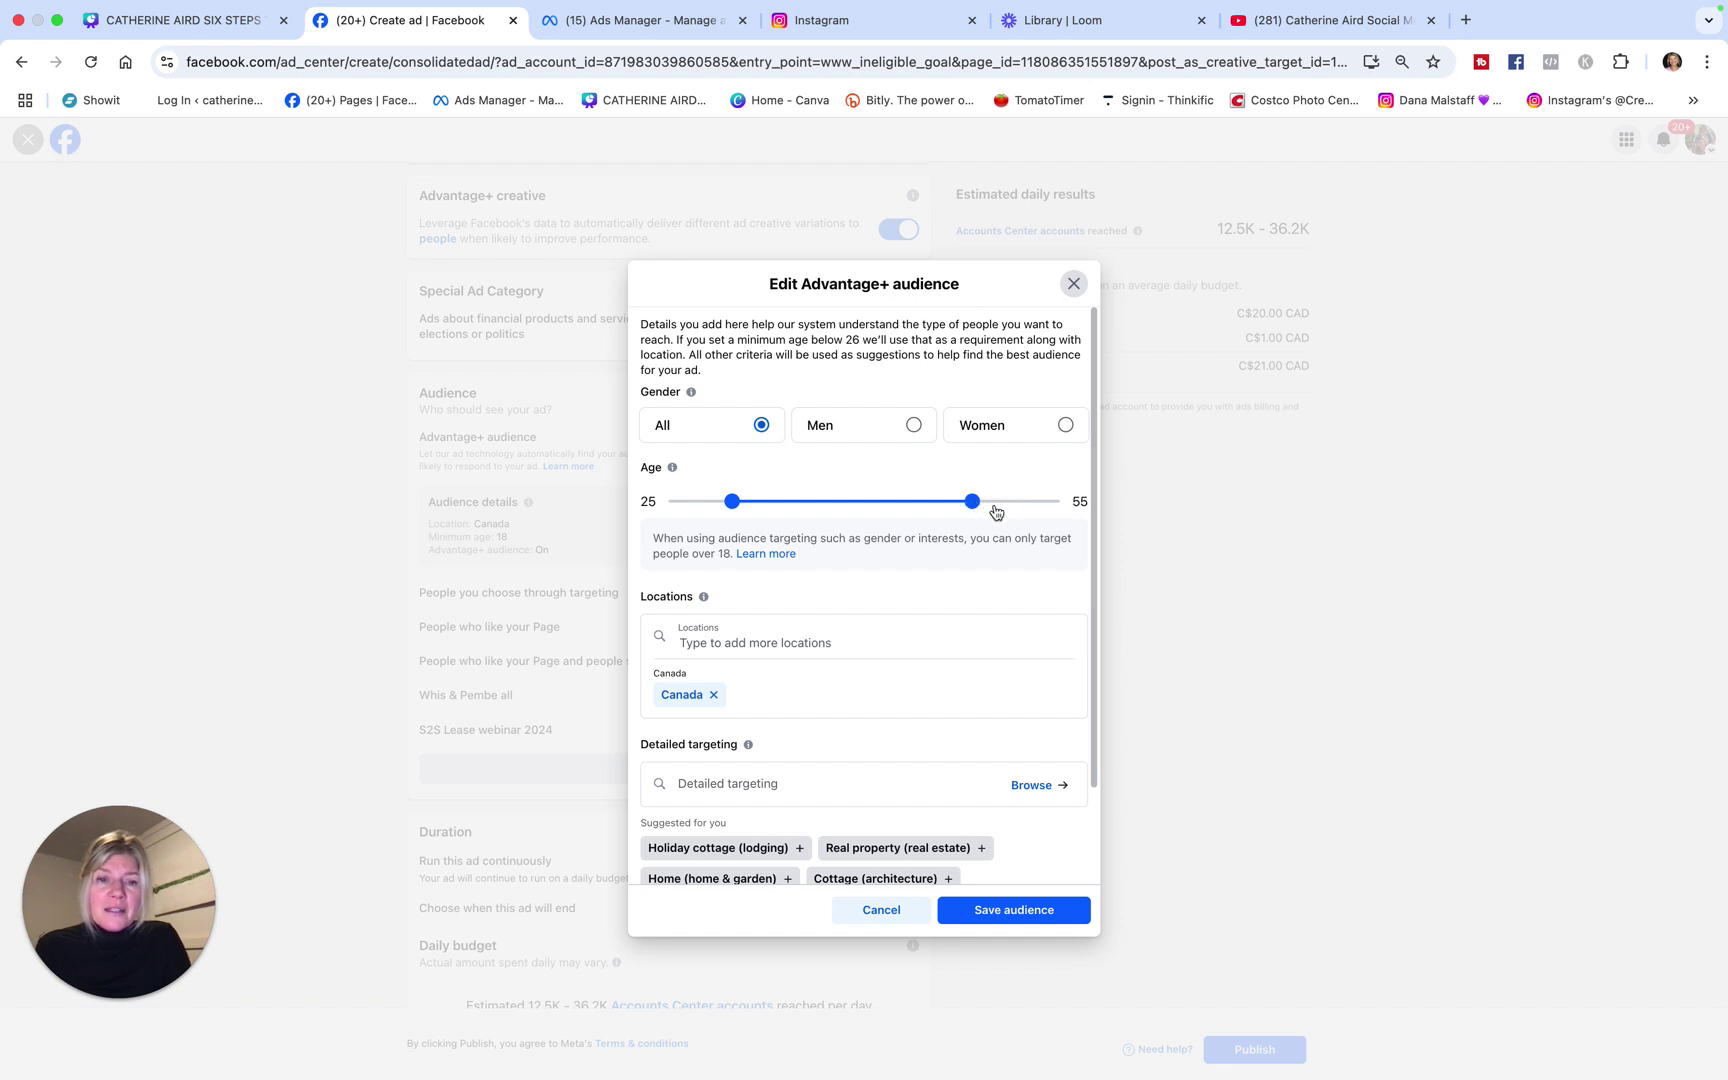
{"action": "scroll", "coordinate": [860, 665], "scroll_direction": "down", "scroll_amount": 2}
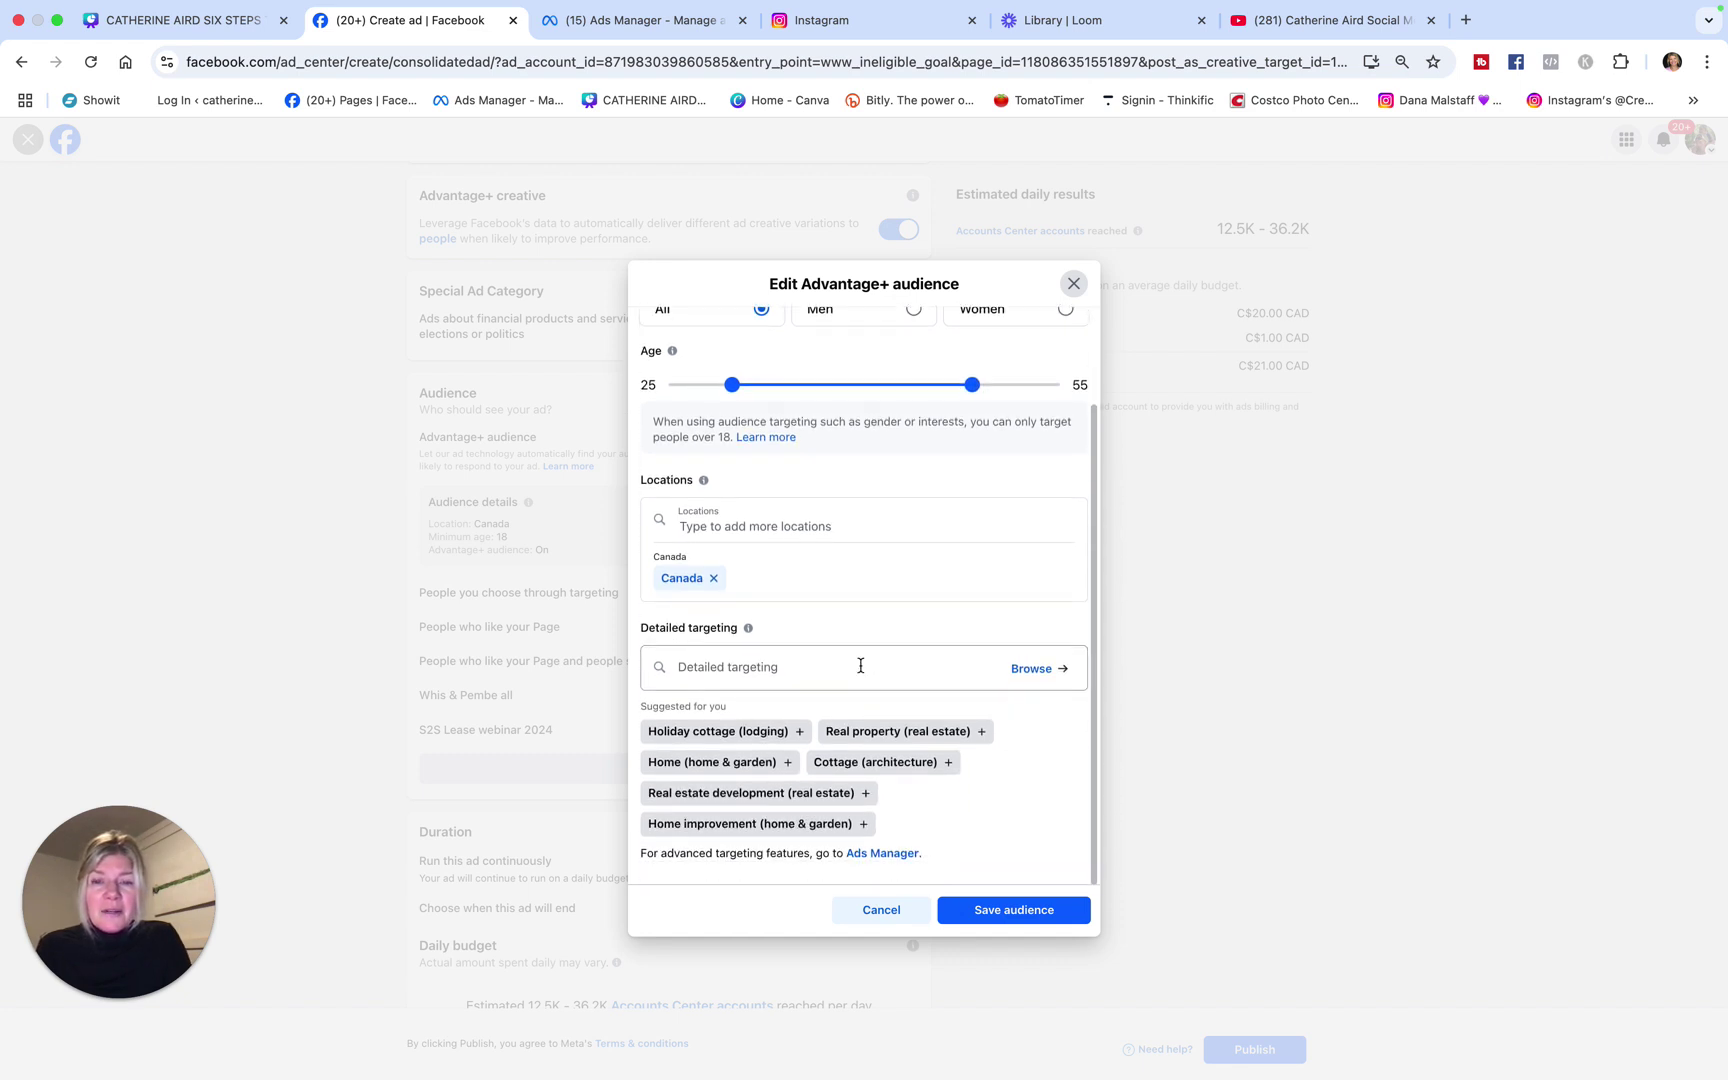
Step: Remove Canada and add Whistler and Squamish, British Columbia as target locations
{"action": "left_click", "coordinate": [713, 578]}
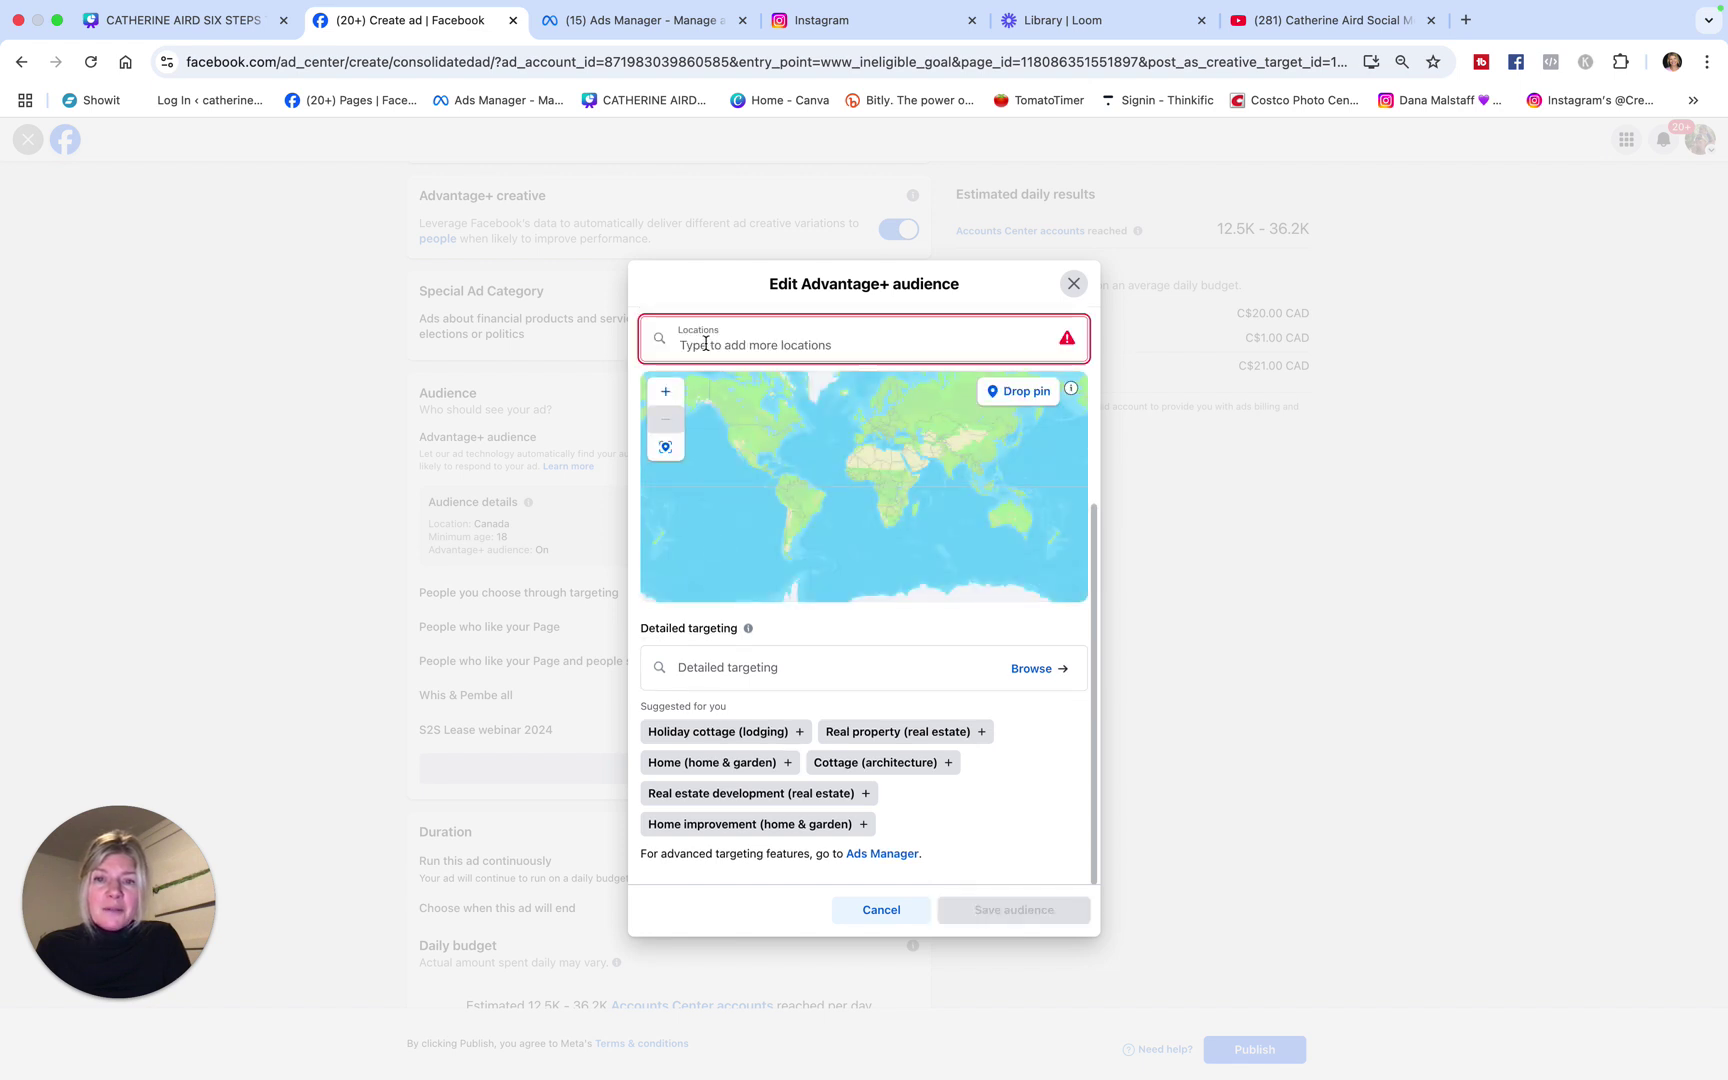
{"action": "type", "text": "whistler"}
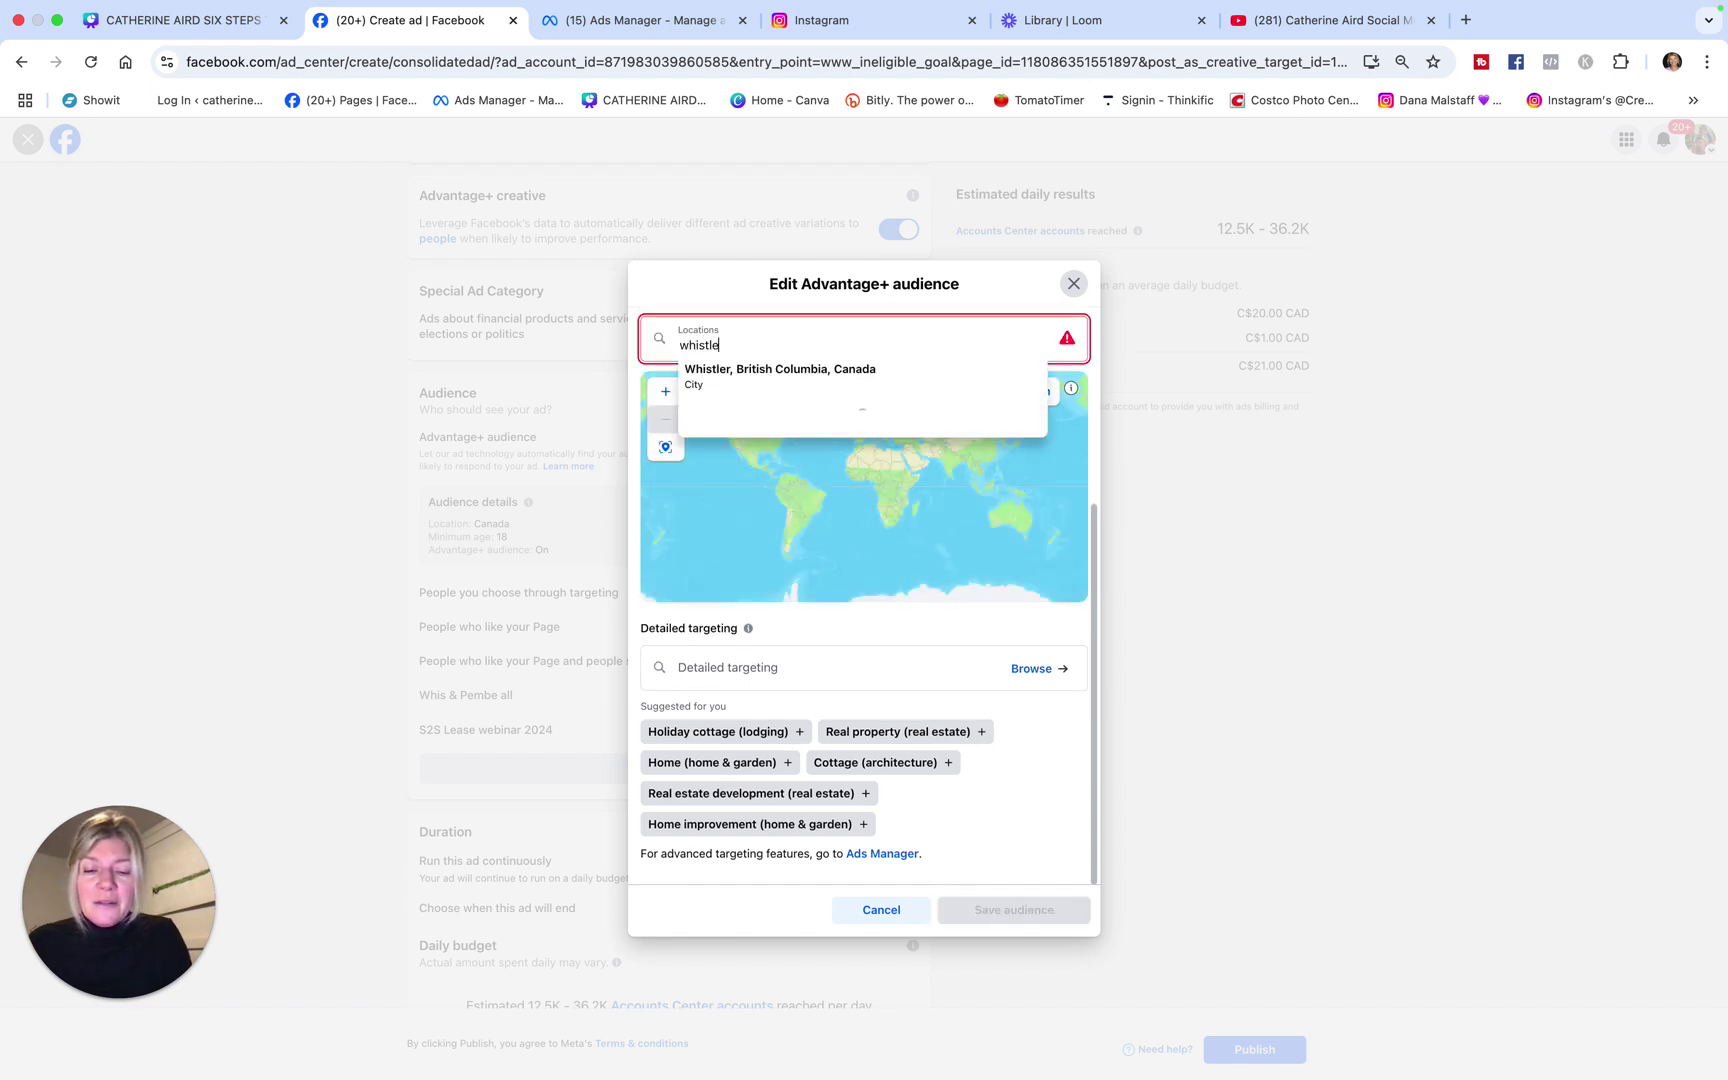
{"action": "left_click", "coordinate": [752, 372]}
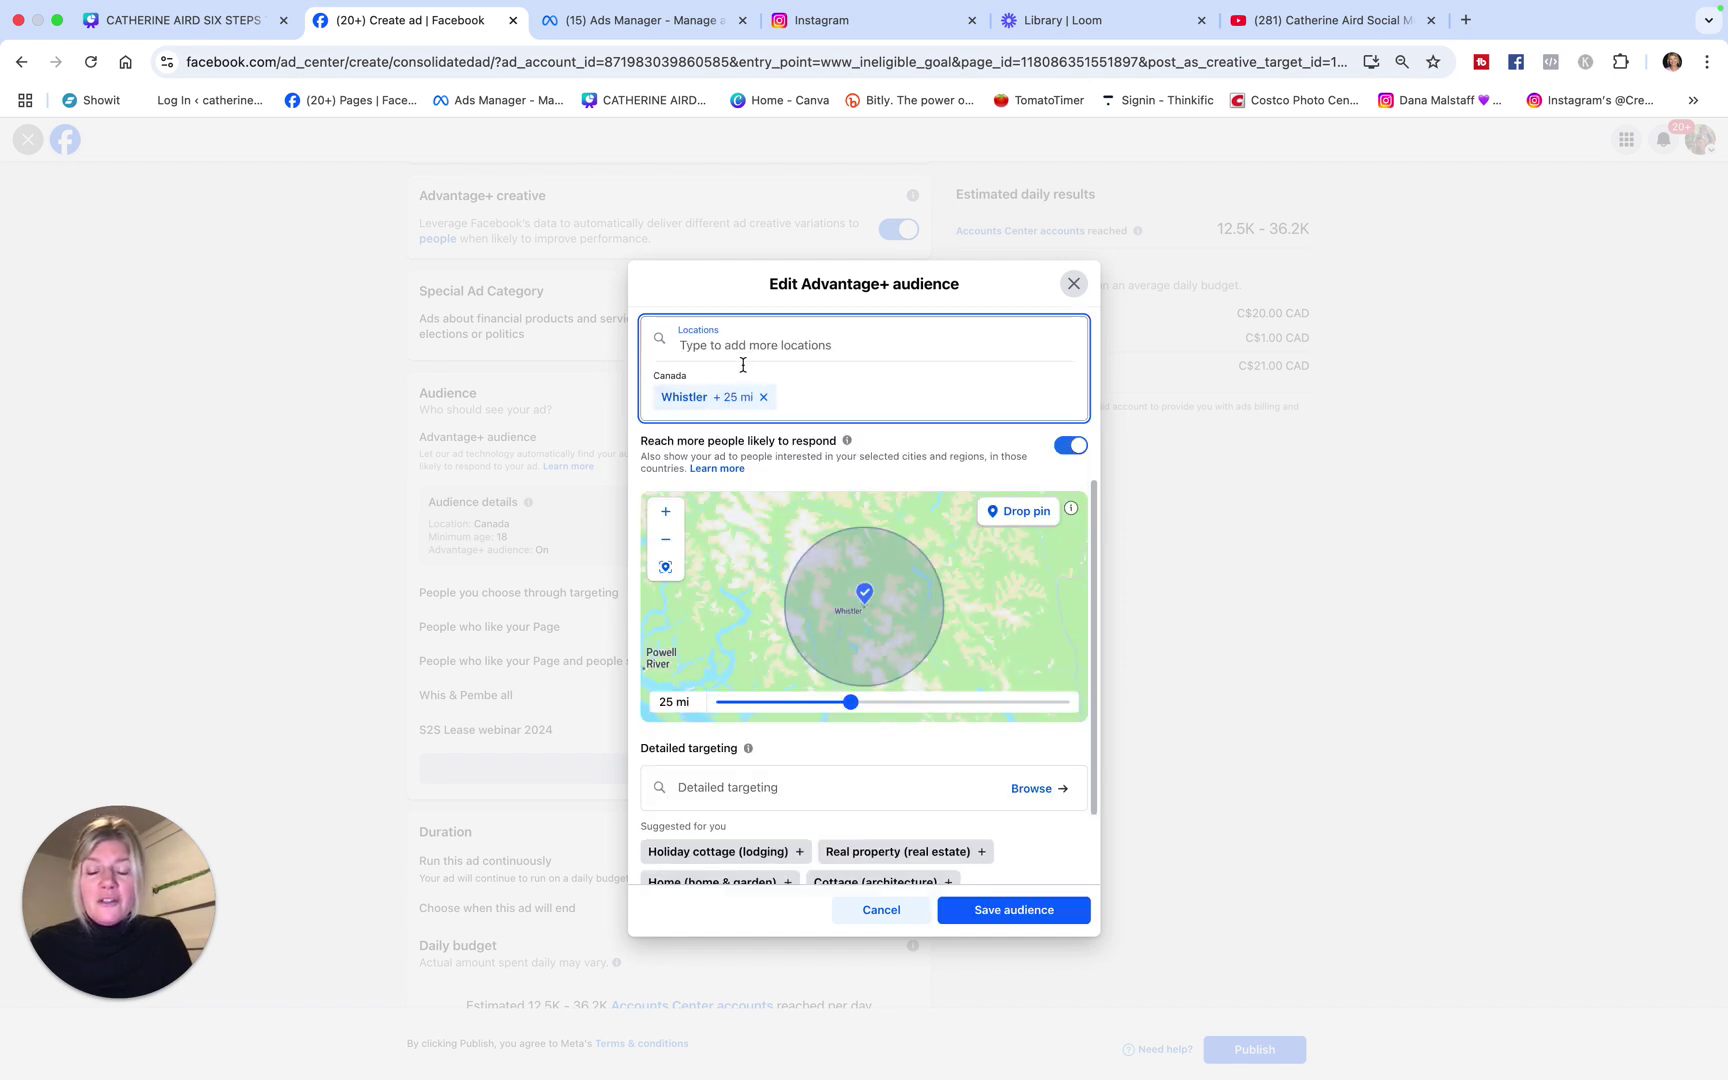
{"action": "type", "text": "squm"}
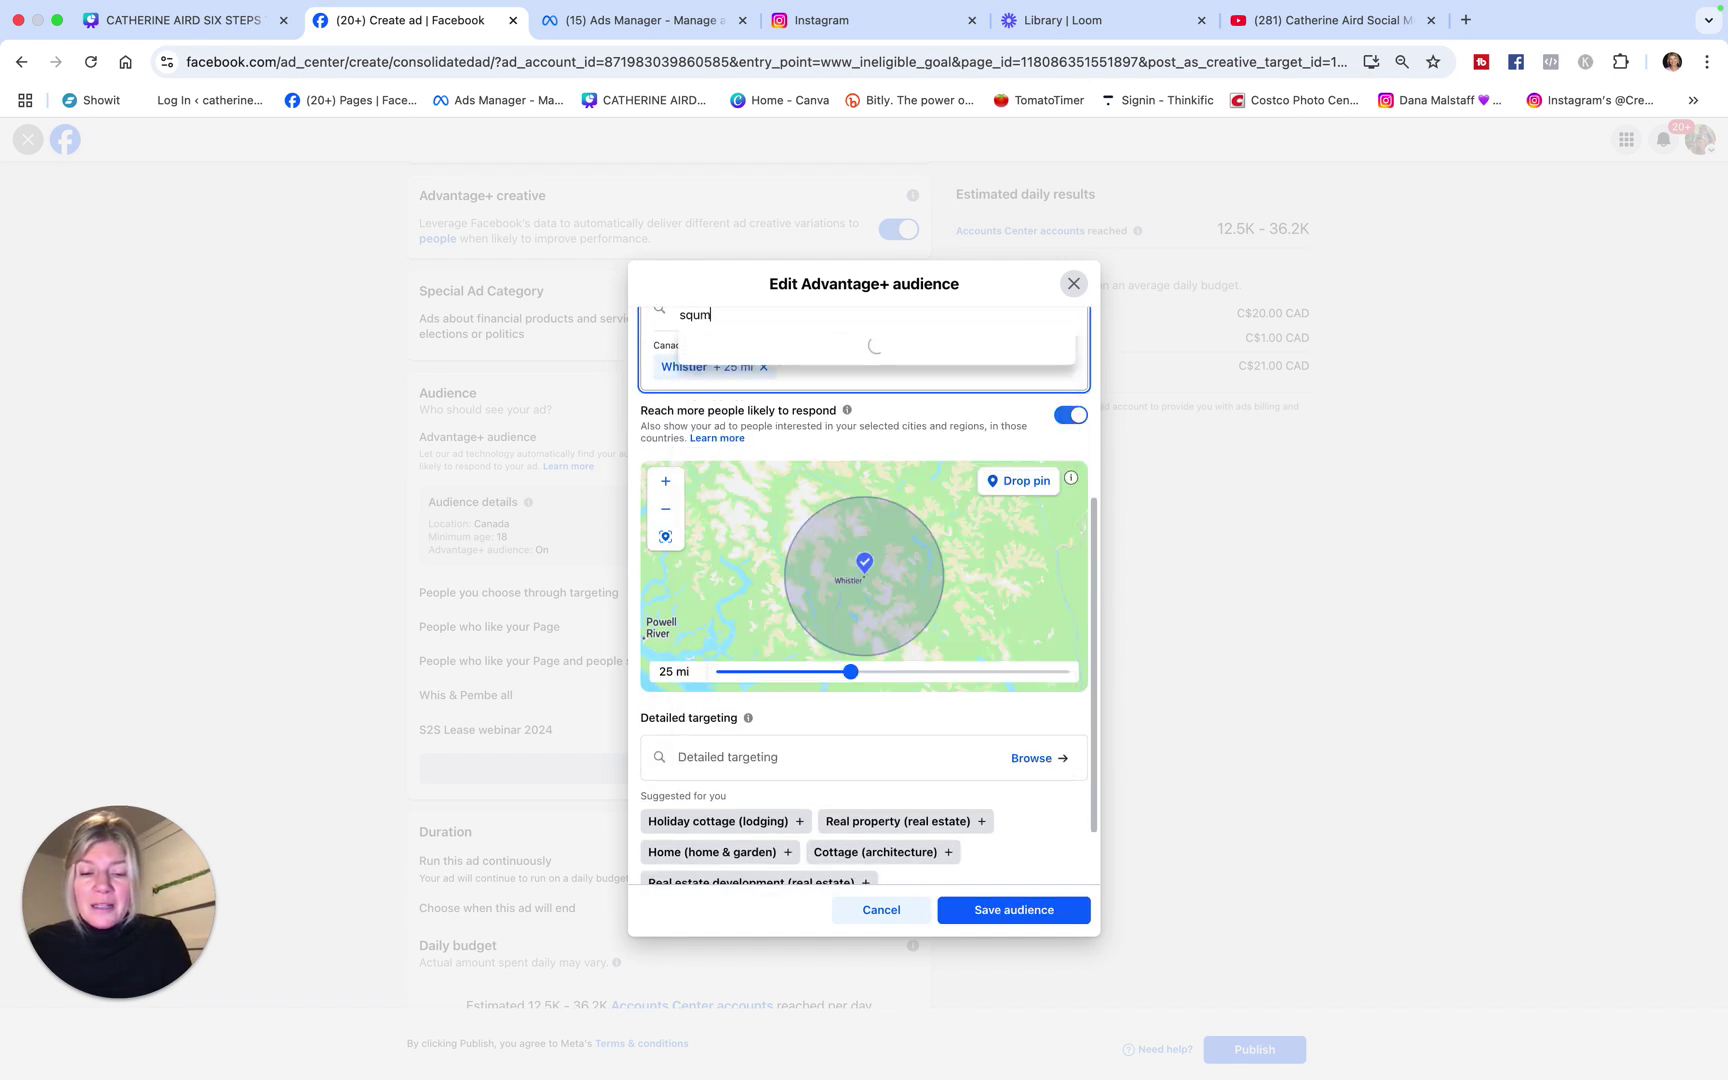
{"action": "key", "text": "BackSpace"}
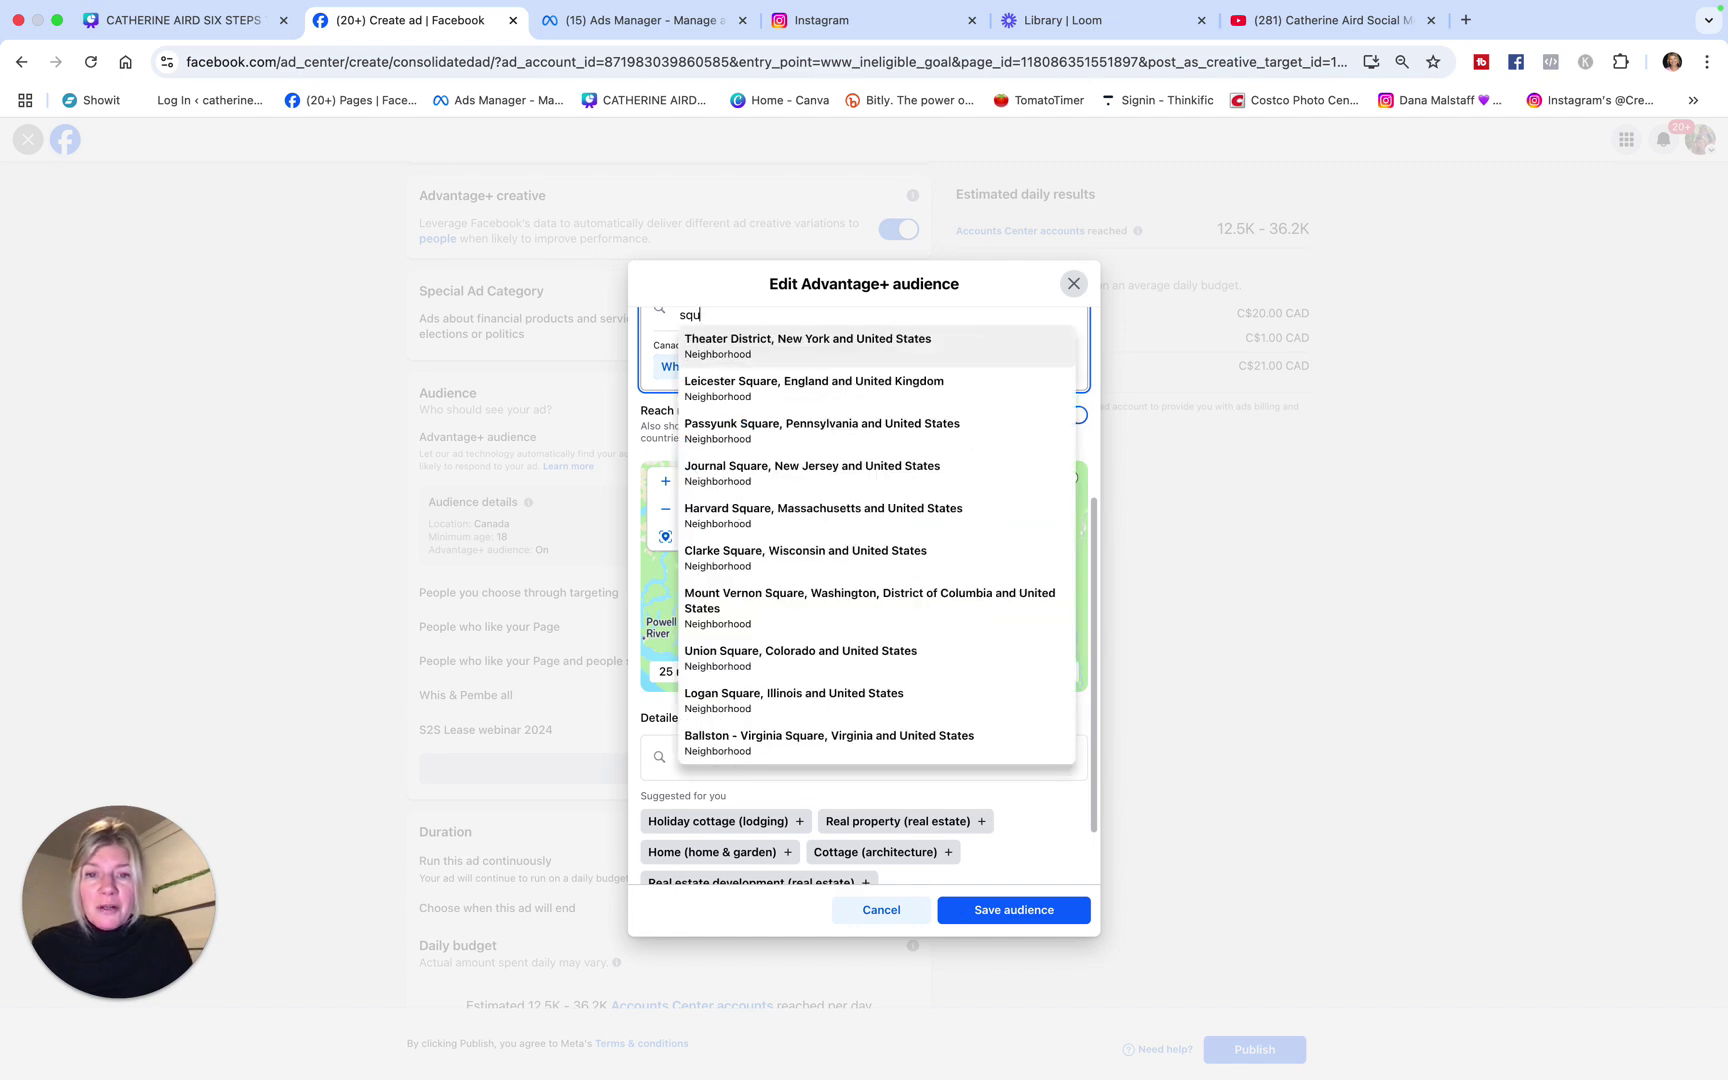
{"action": "type", "text": "a"}
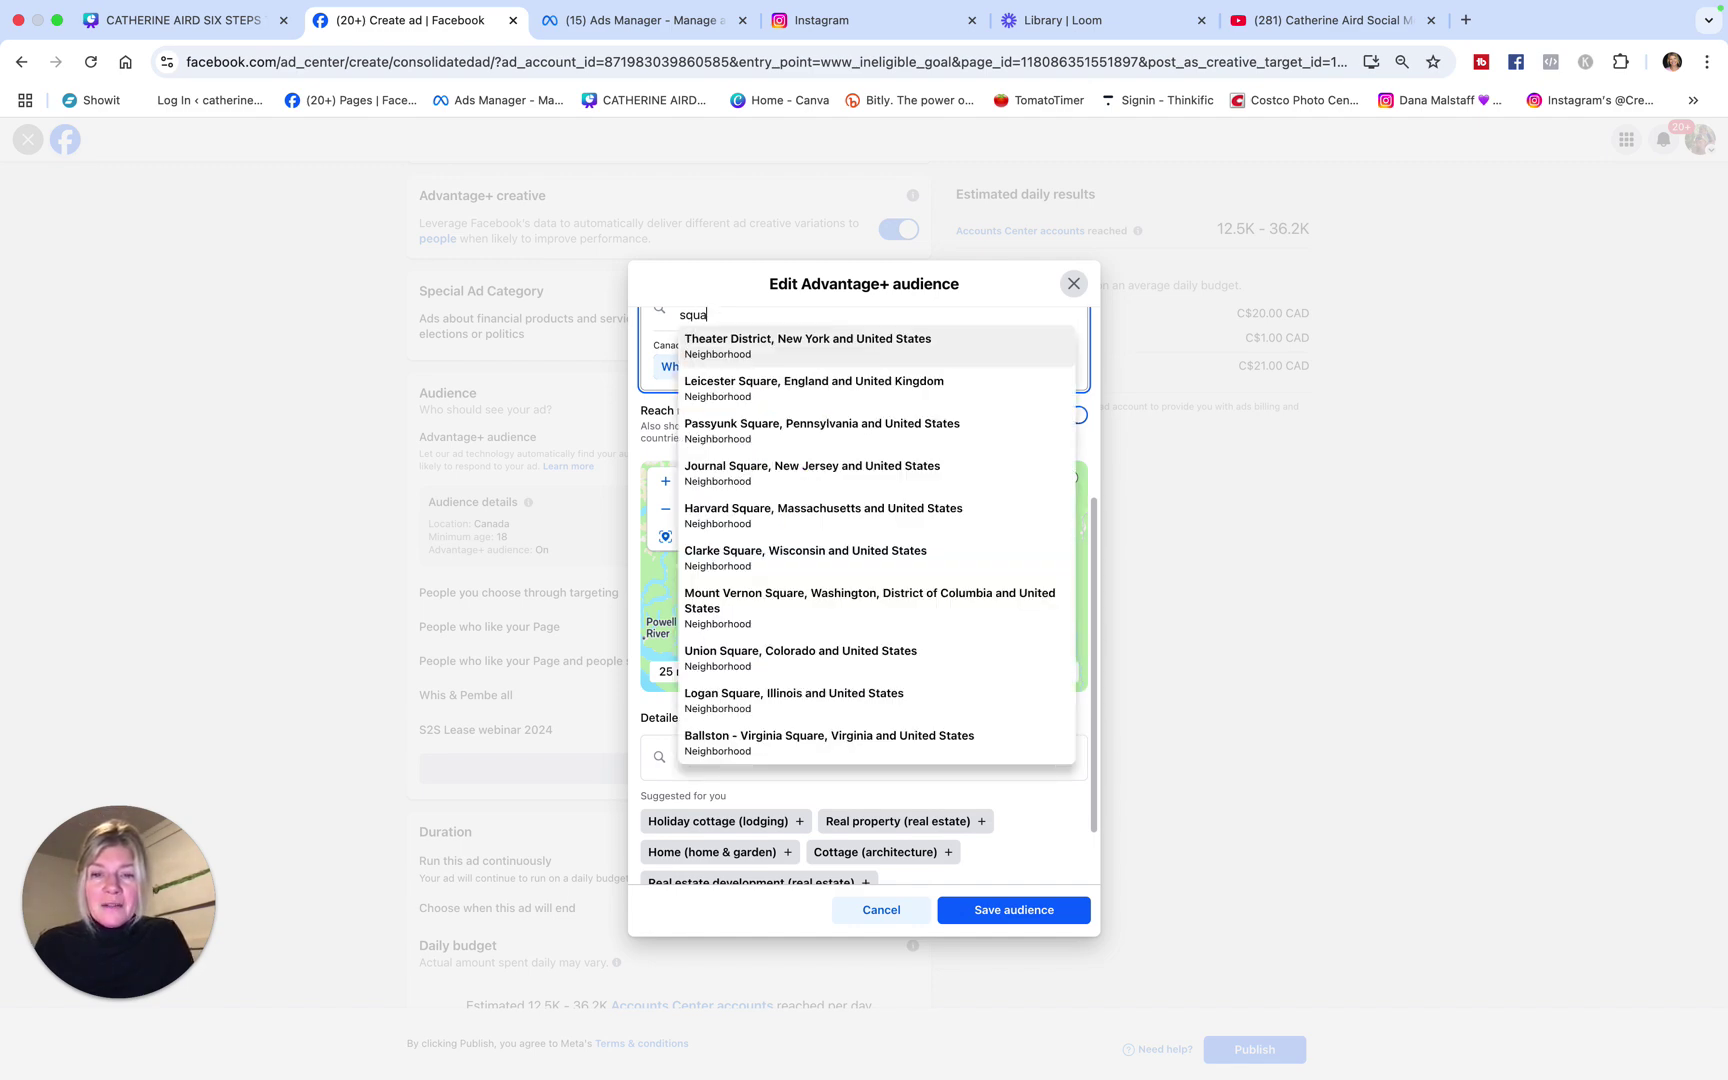
{"action": "type", "text": "mish"}
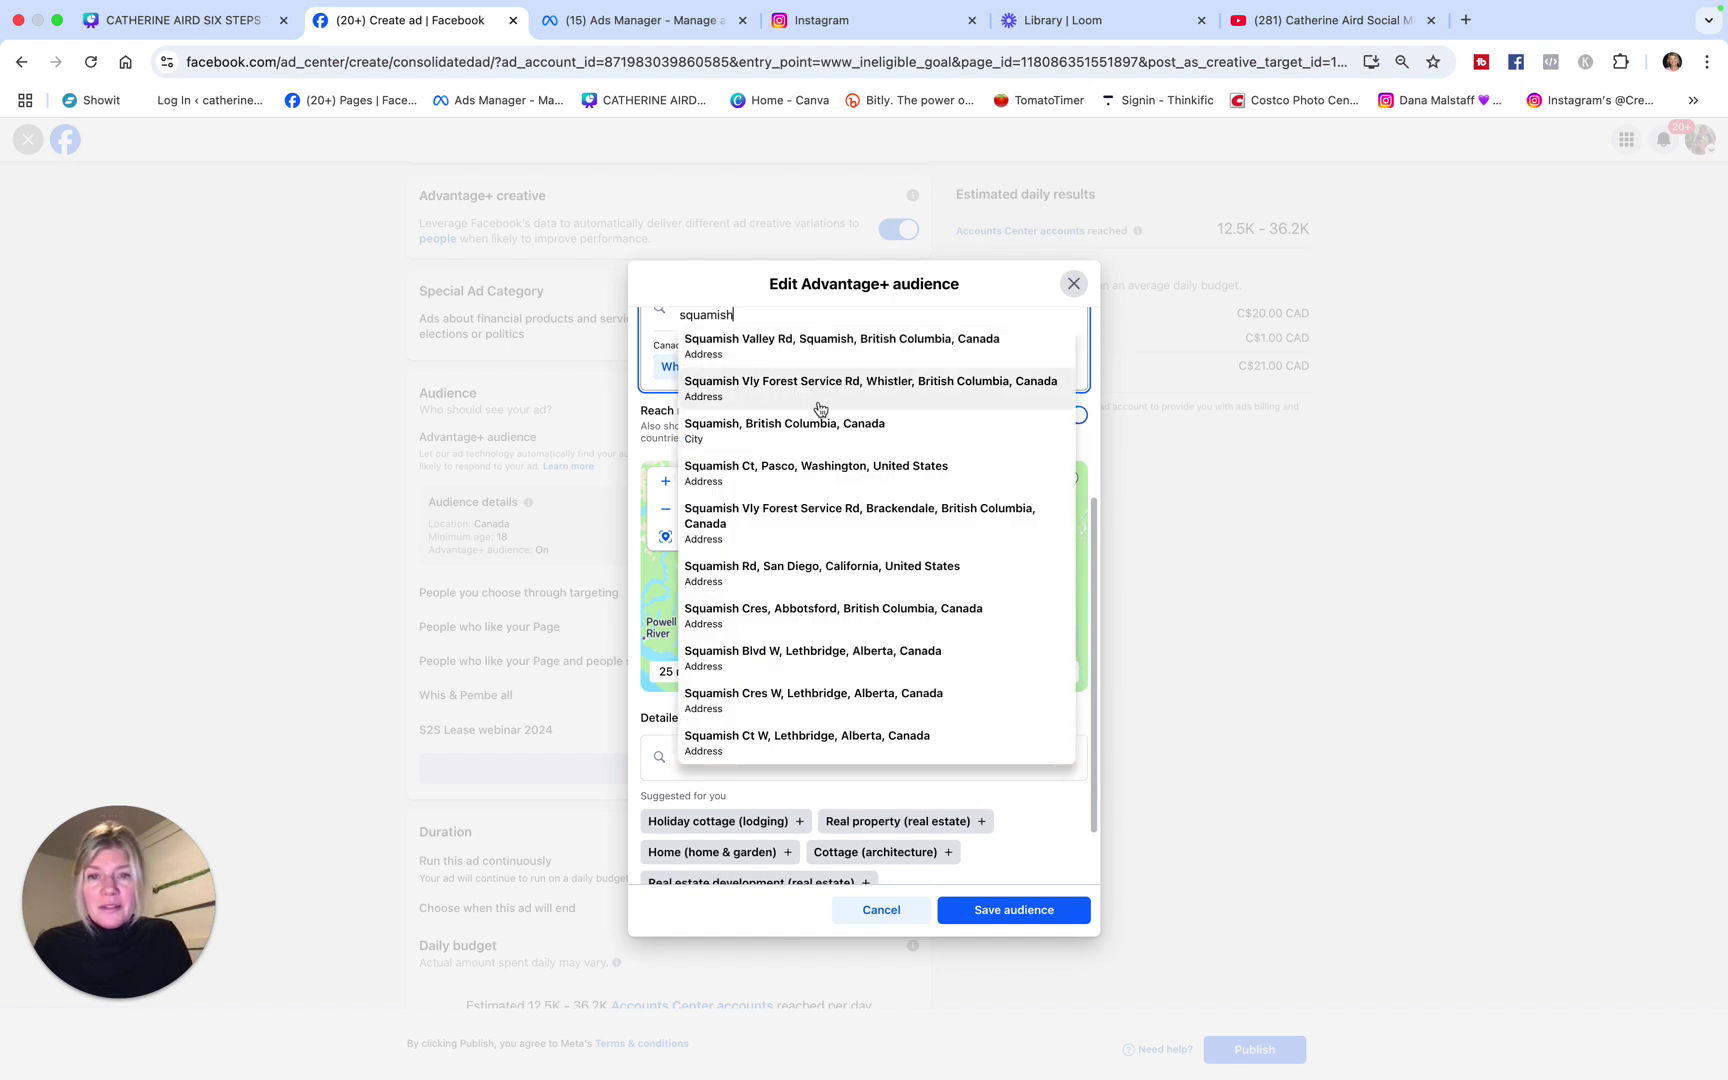
{"action": "left_click", "coordinate": [810, 443]}
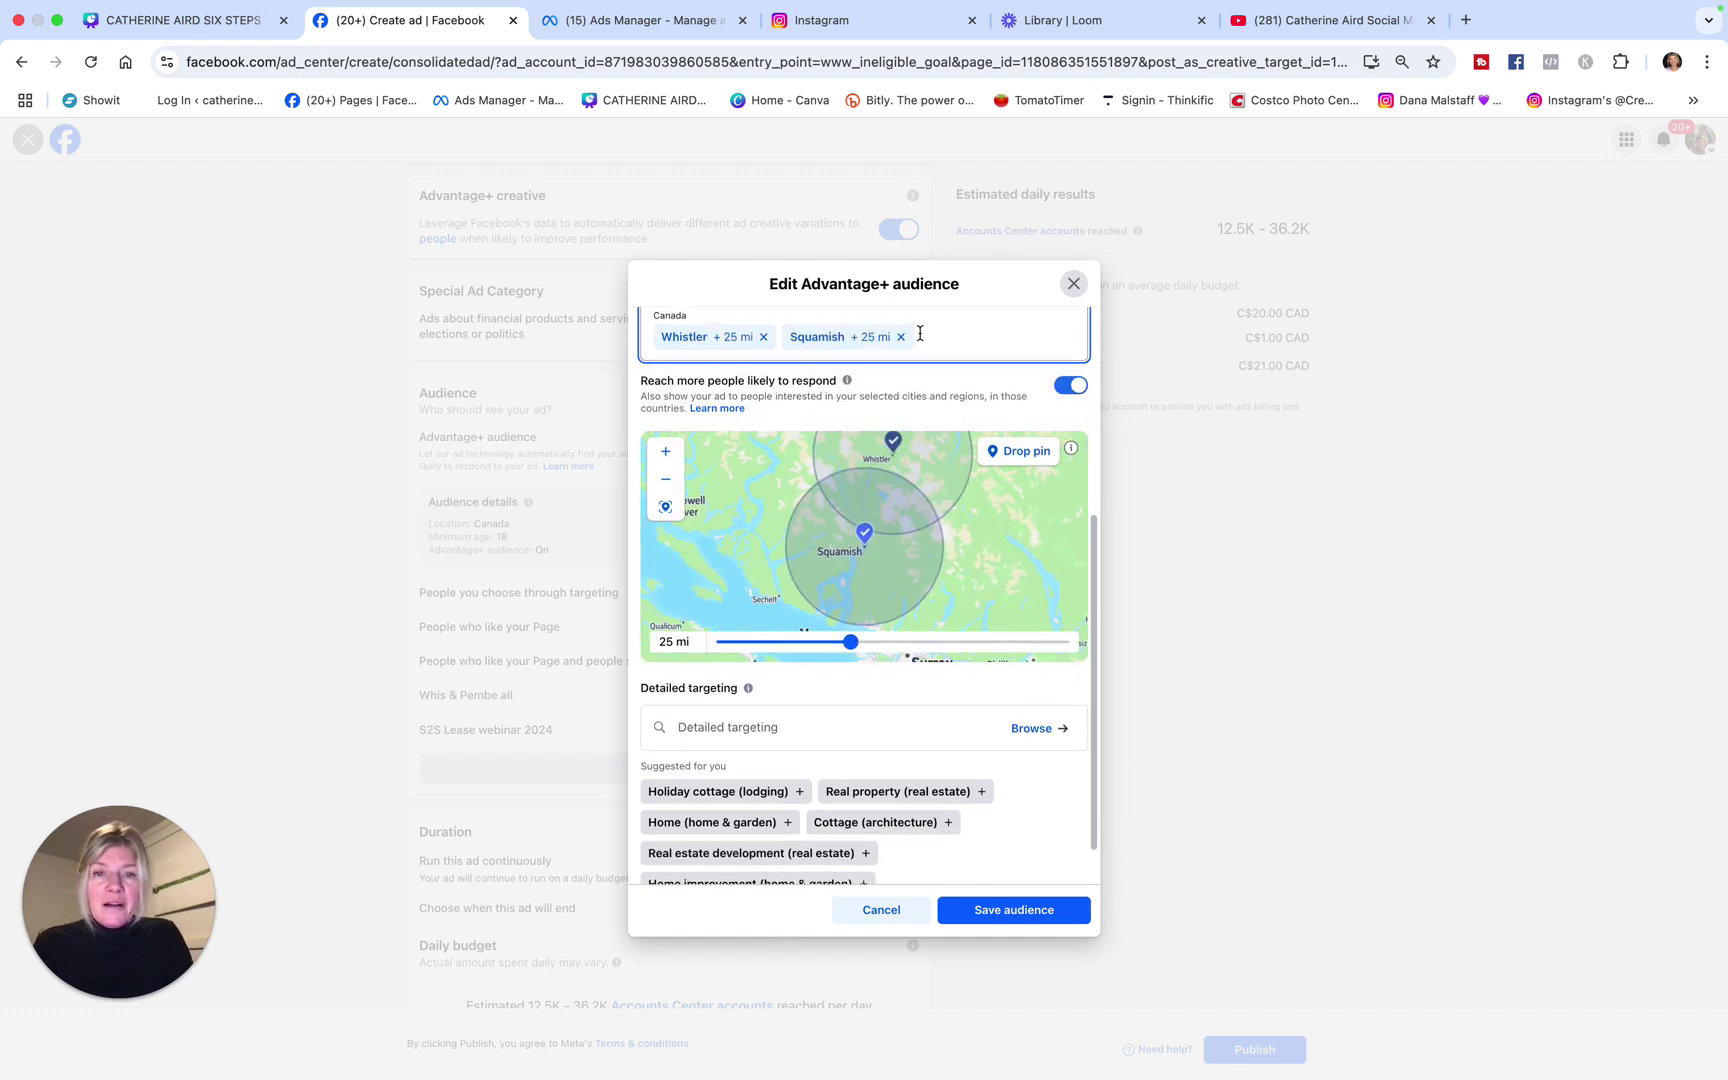
Step: Add Pemberton and Vancouver, British Columbia as further target locations
{"action": "scroll", "coordinate": [905, 350], "scroll_direction": "up", "scroll_amount": 1}
{"action": "type", "text": "pemberton"}
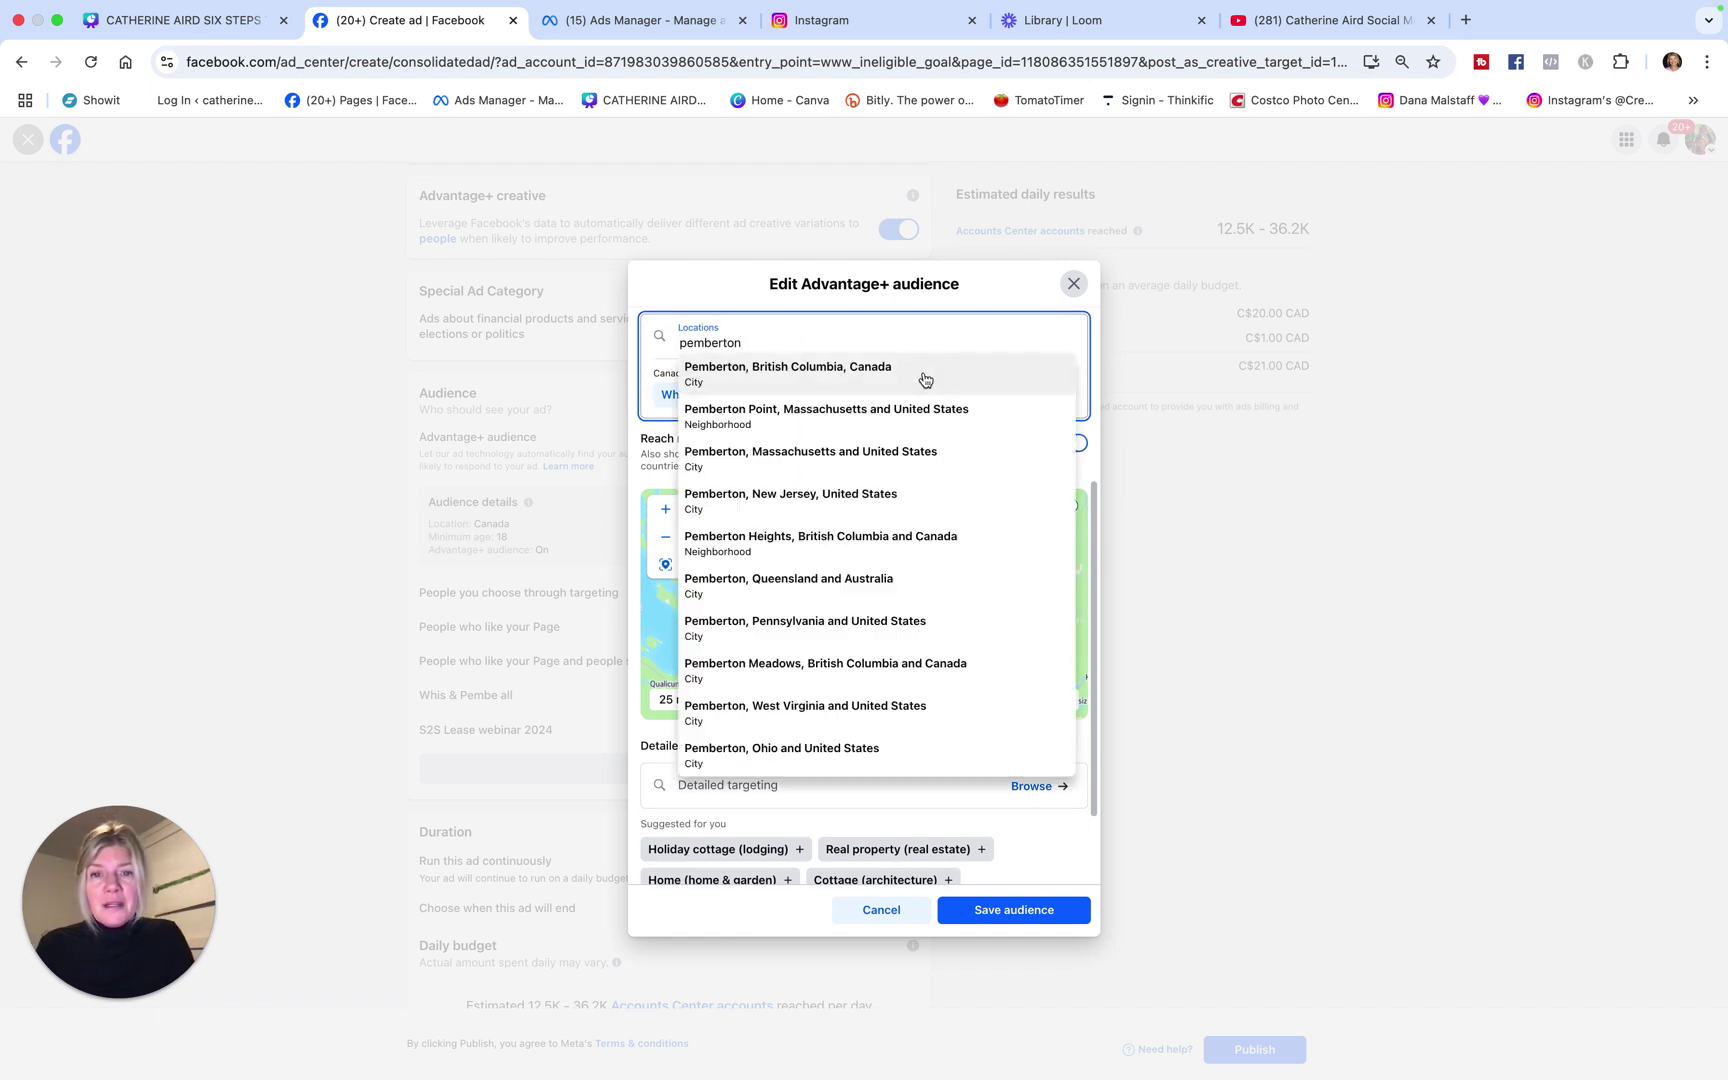
{"action": "left_click", "coordinate": [922, 380]}
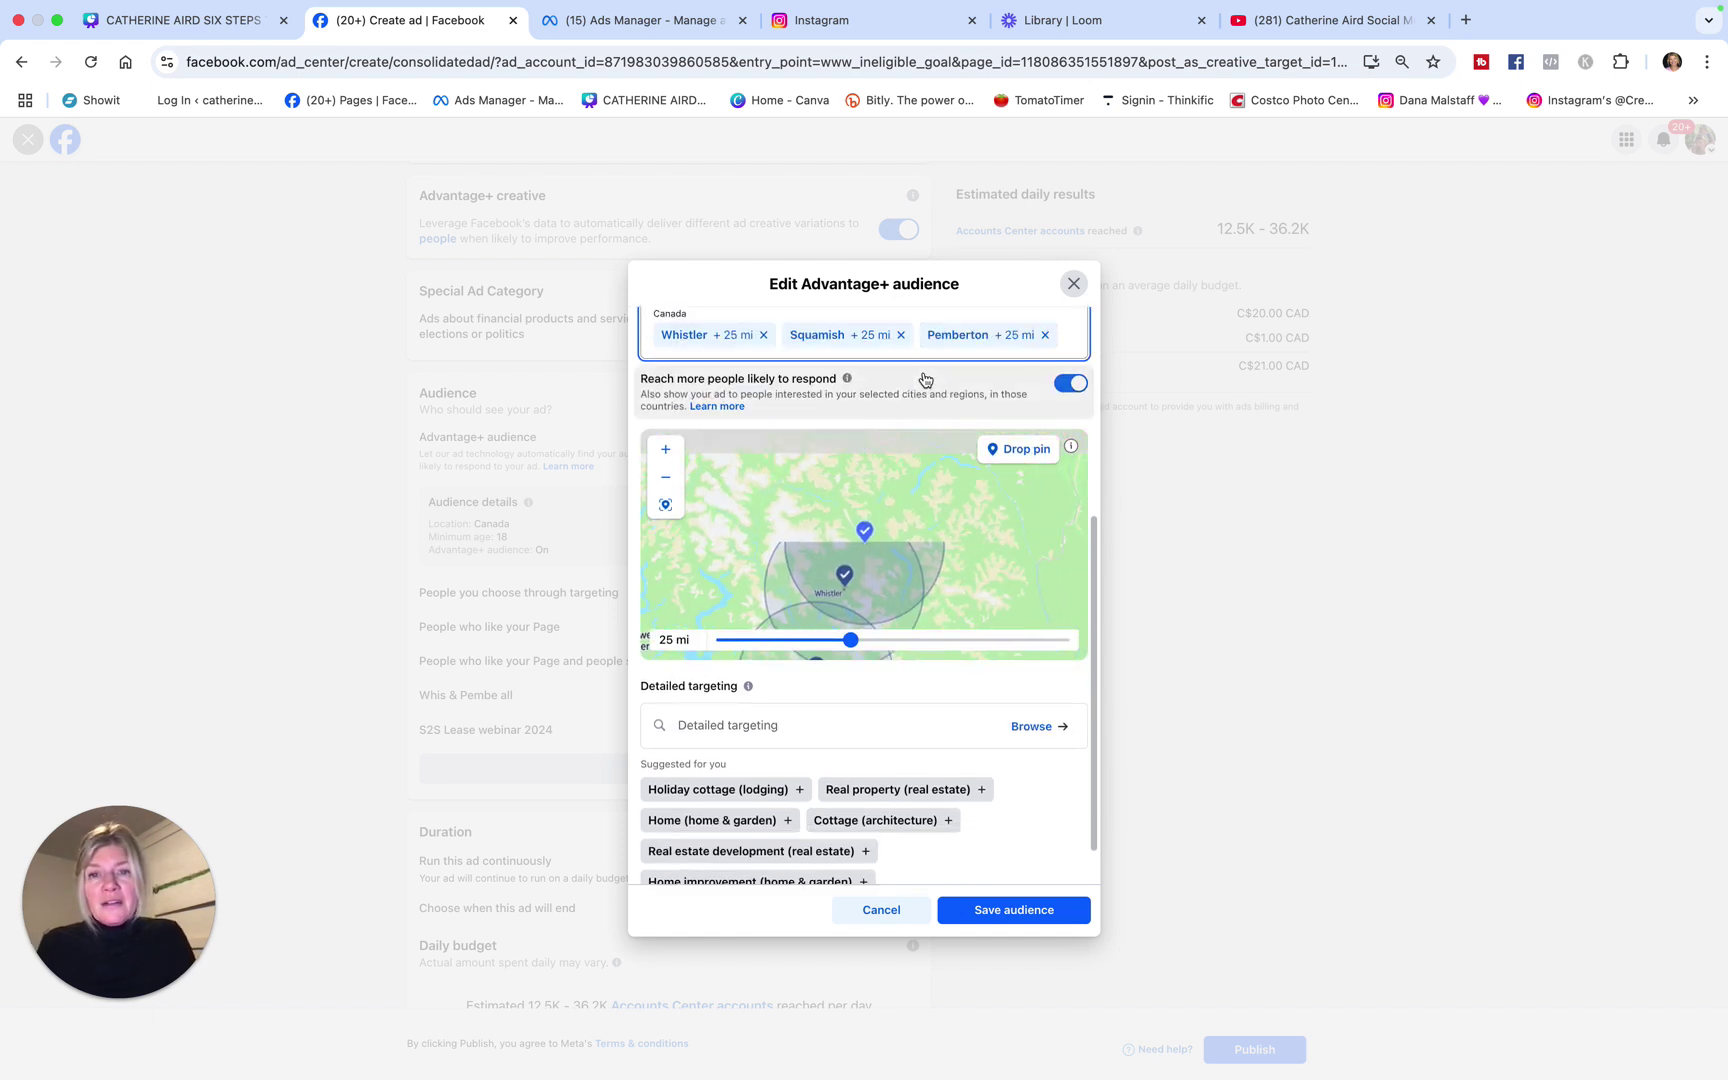
{"action": "scroll", "coordinate": [893, 414], "scroll_direction": "up", "scroll_amount": 1}
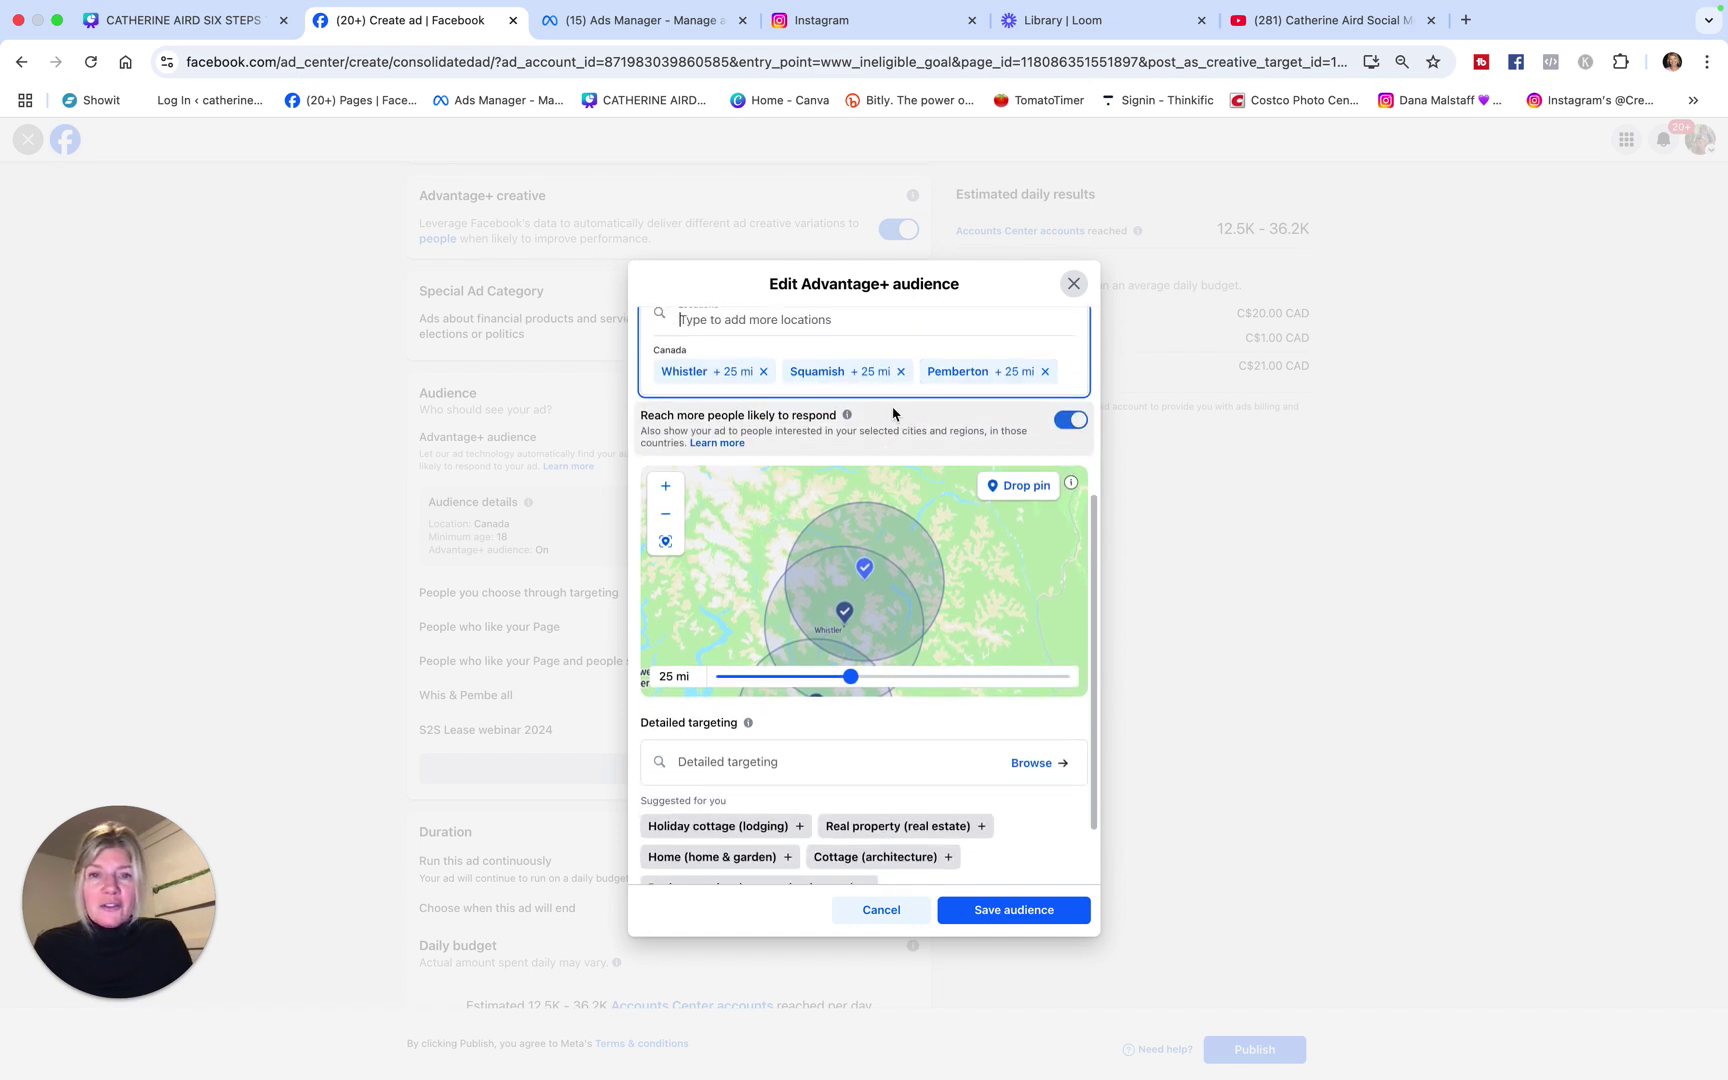
{"action": "scroll", "coordinate": [768, 397], "scroll_direction": "up", "scroll_amount": 1}
{"action": "type", "text": "vancouver"}
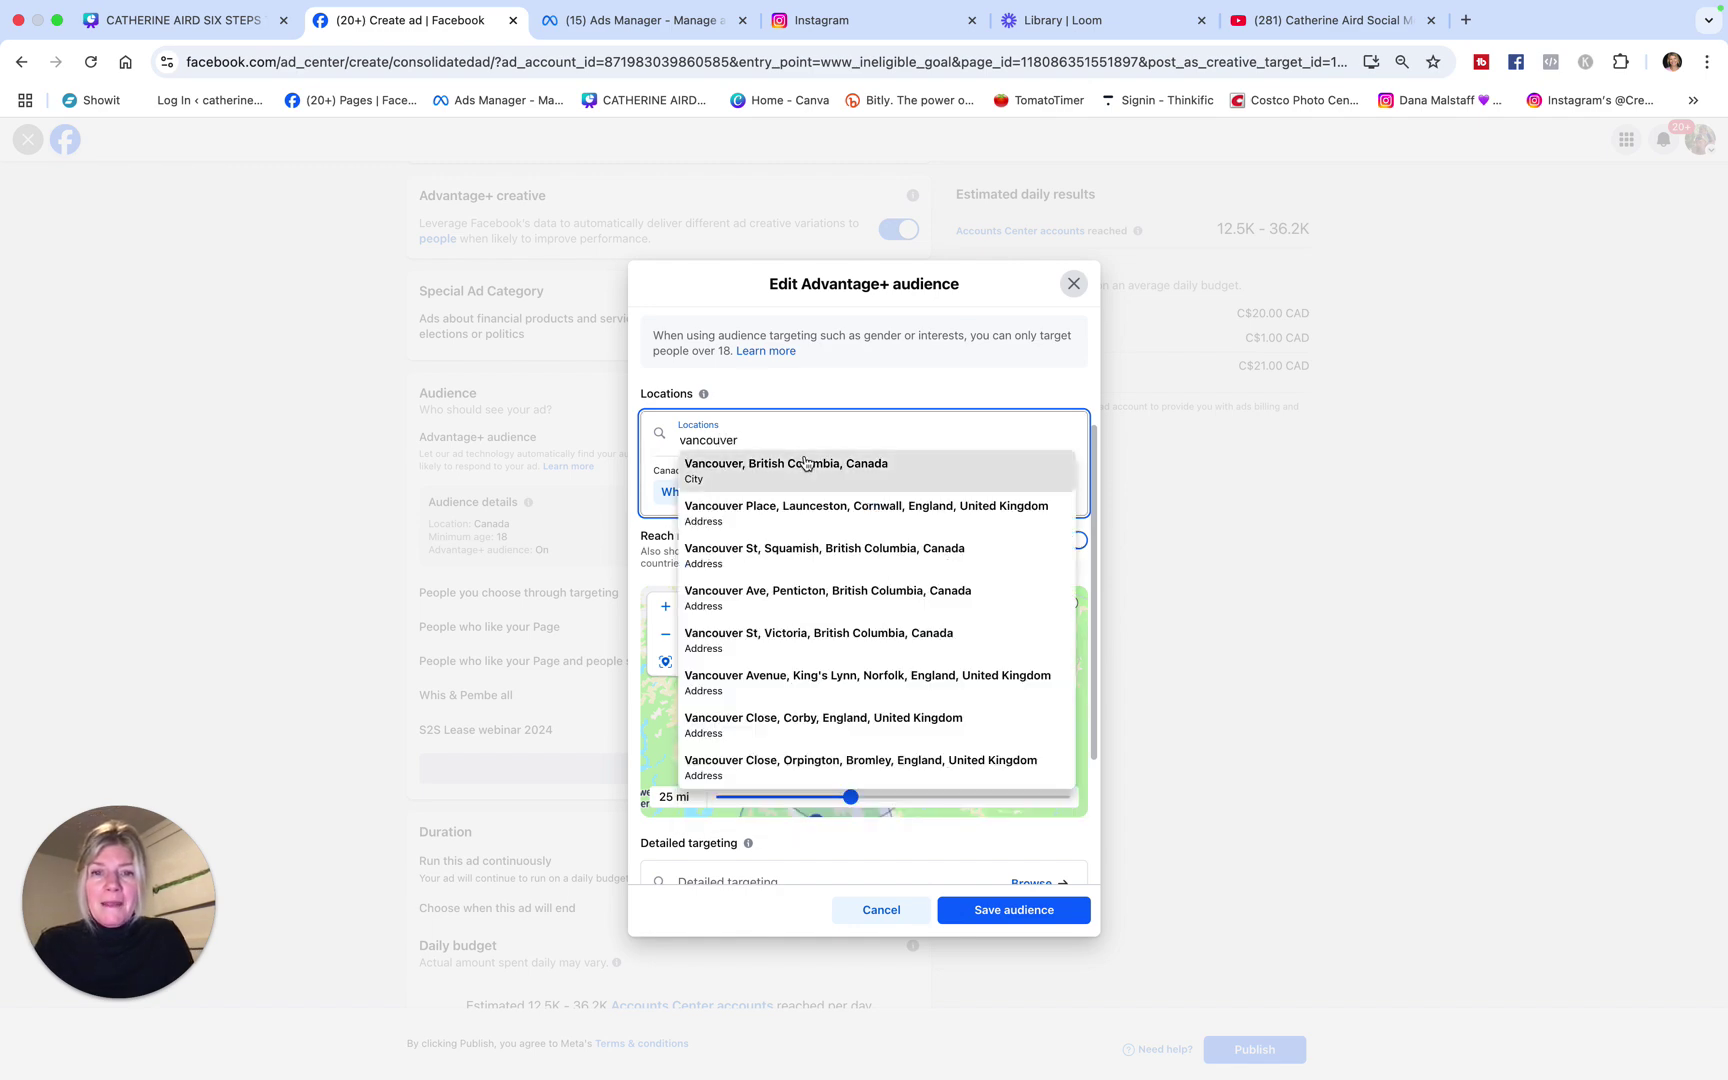
{"action": "left_click", "coordinate": [802, 464]}
{"action": "scroll", "coordinate": [837, 679], "scroll_direction": "down", "scroll_amount": 2}
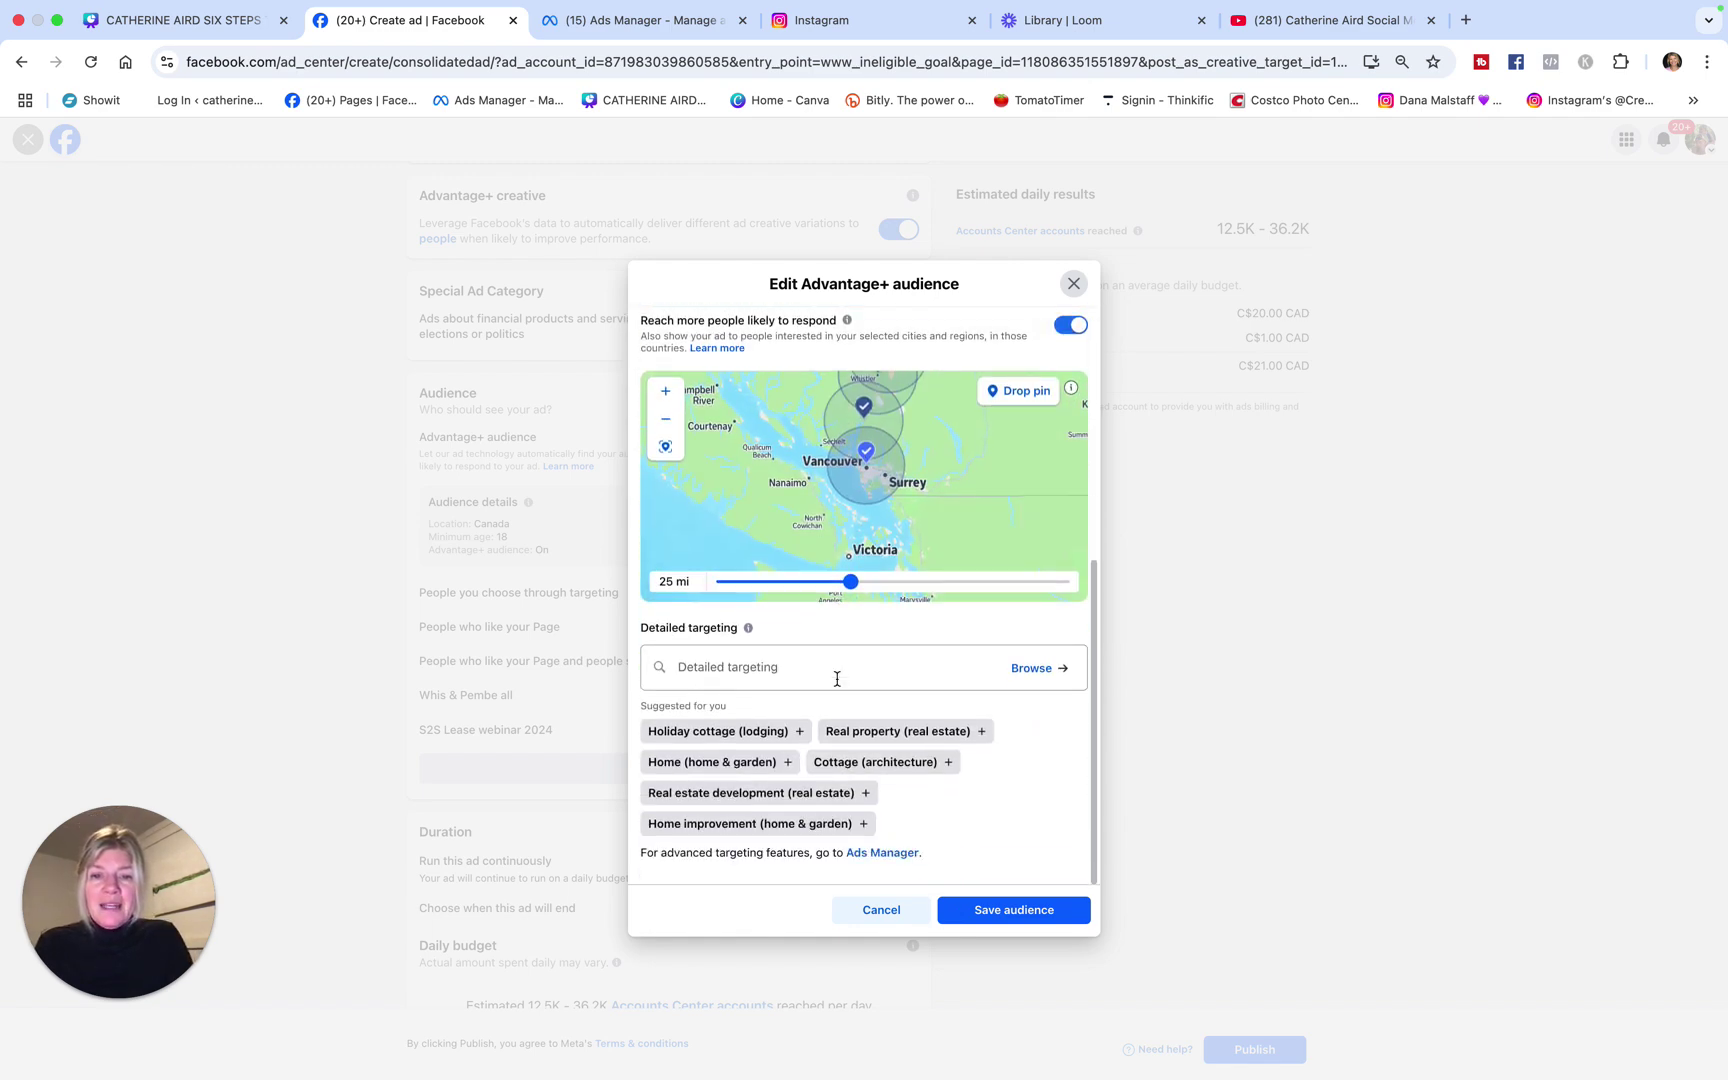
Step: Add the Facebook (social media) interest and Facebook Page admins behaviour to detailed targeting
{"action": "left_click", "coordinate": [741, 671]}
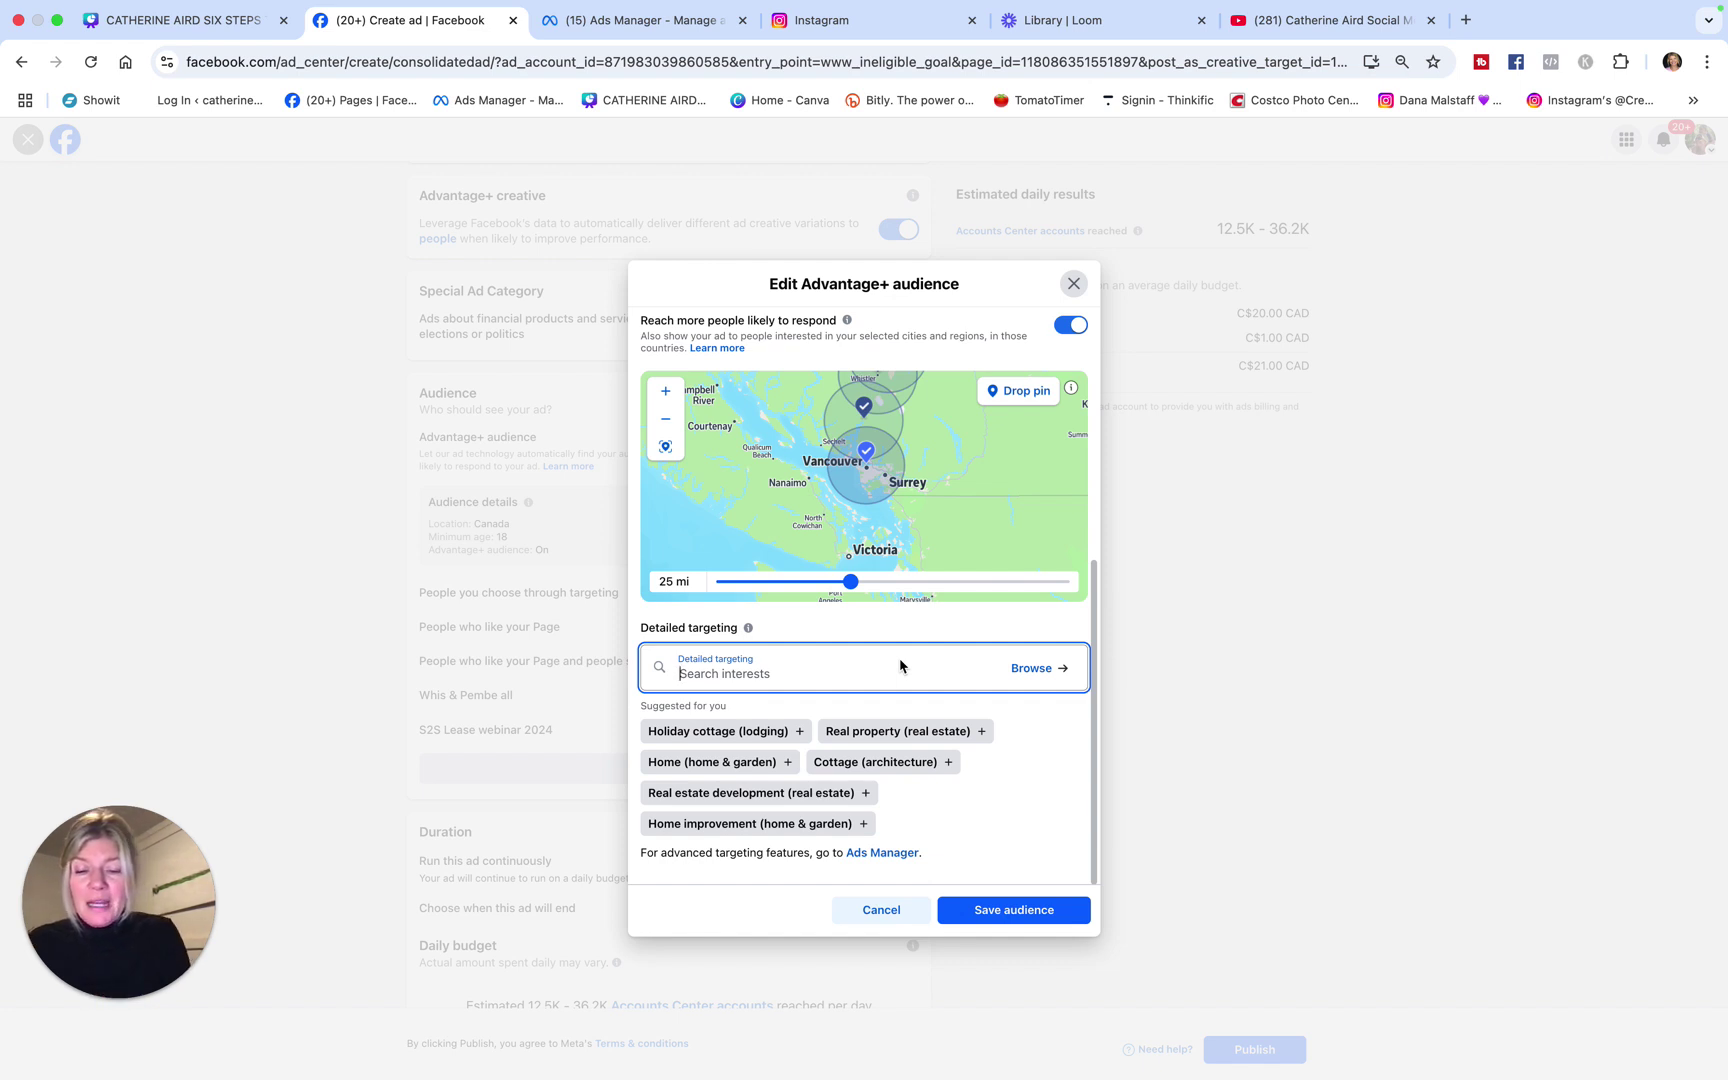
{"action": "type", "text": "face"}
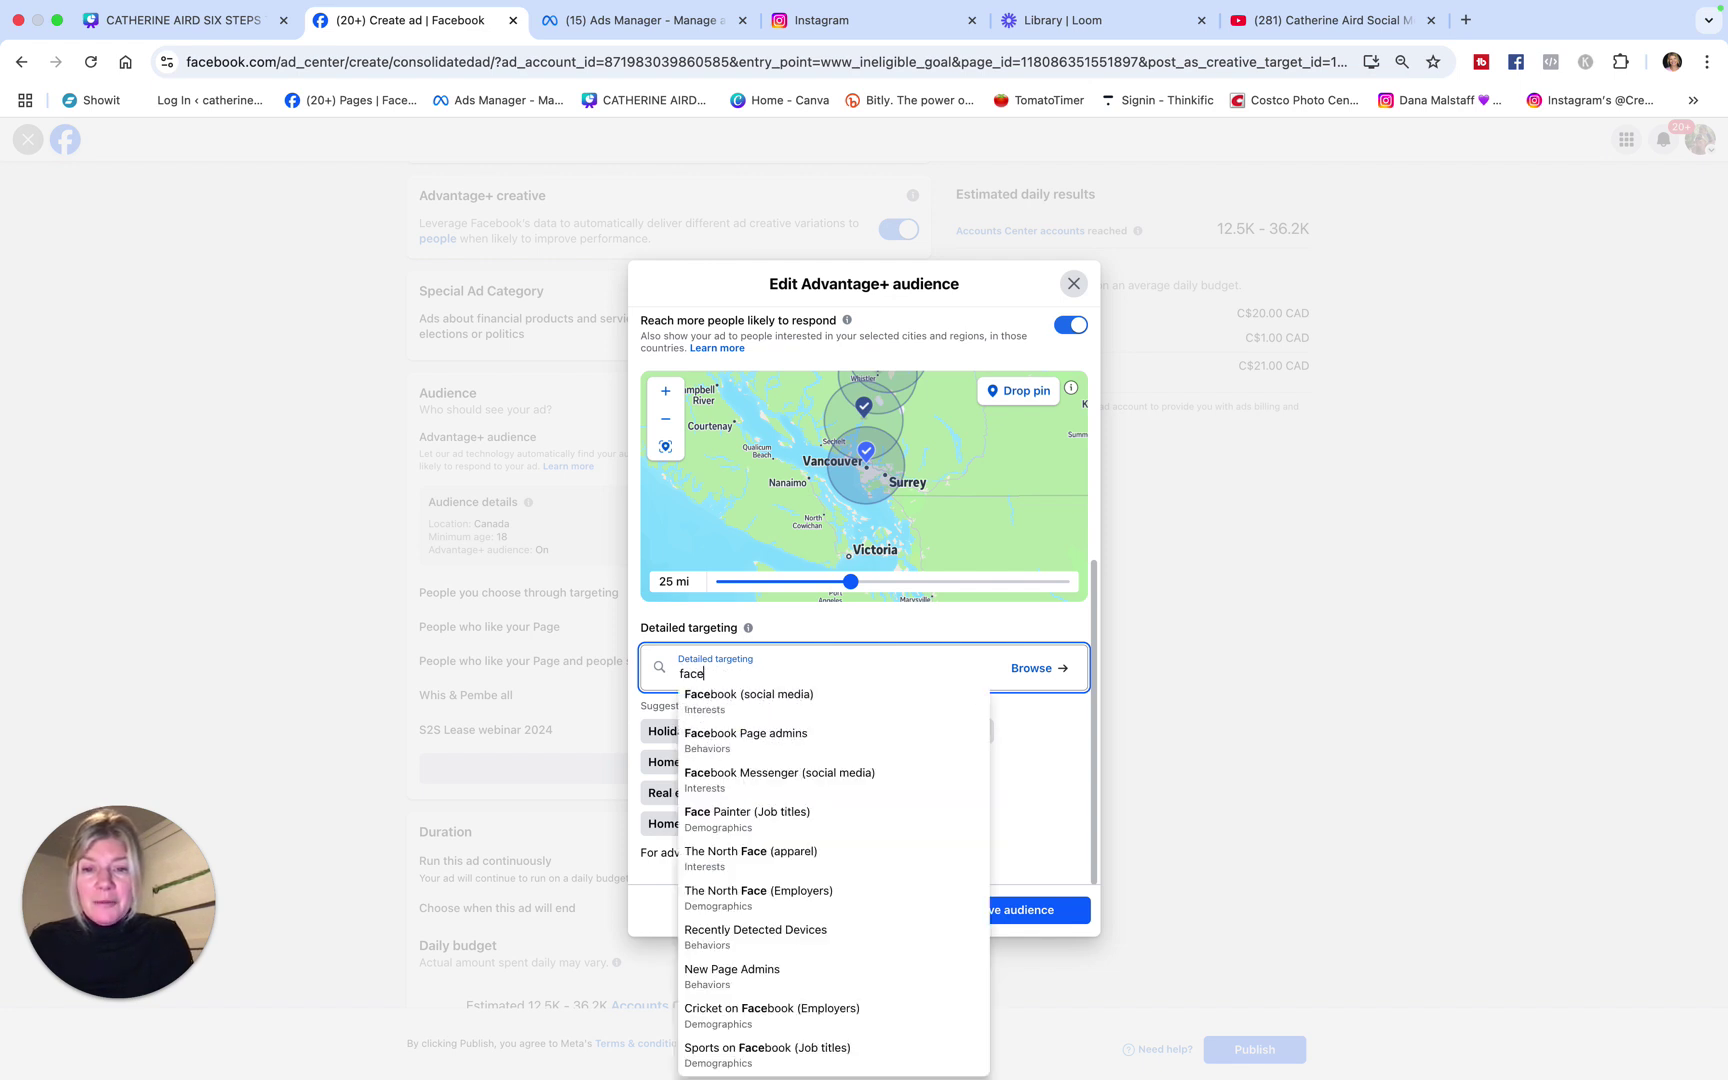
{"action": "left_click", "coordinate": [881, 696]}
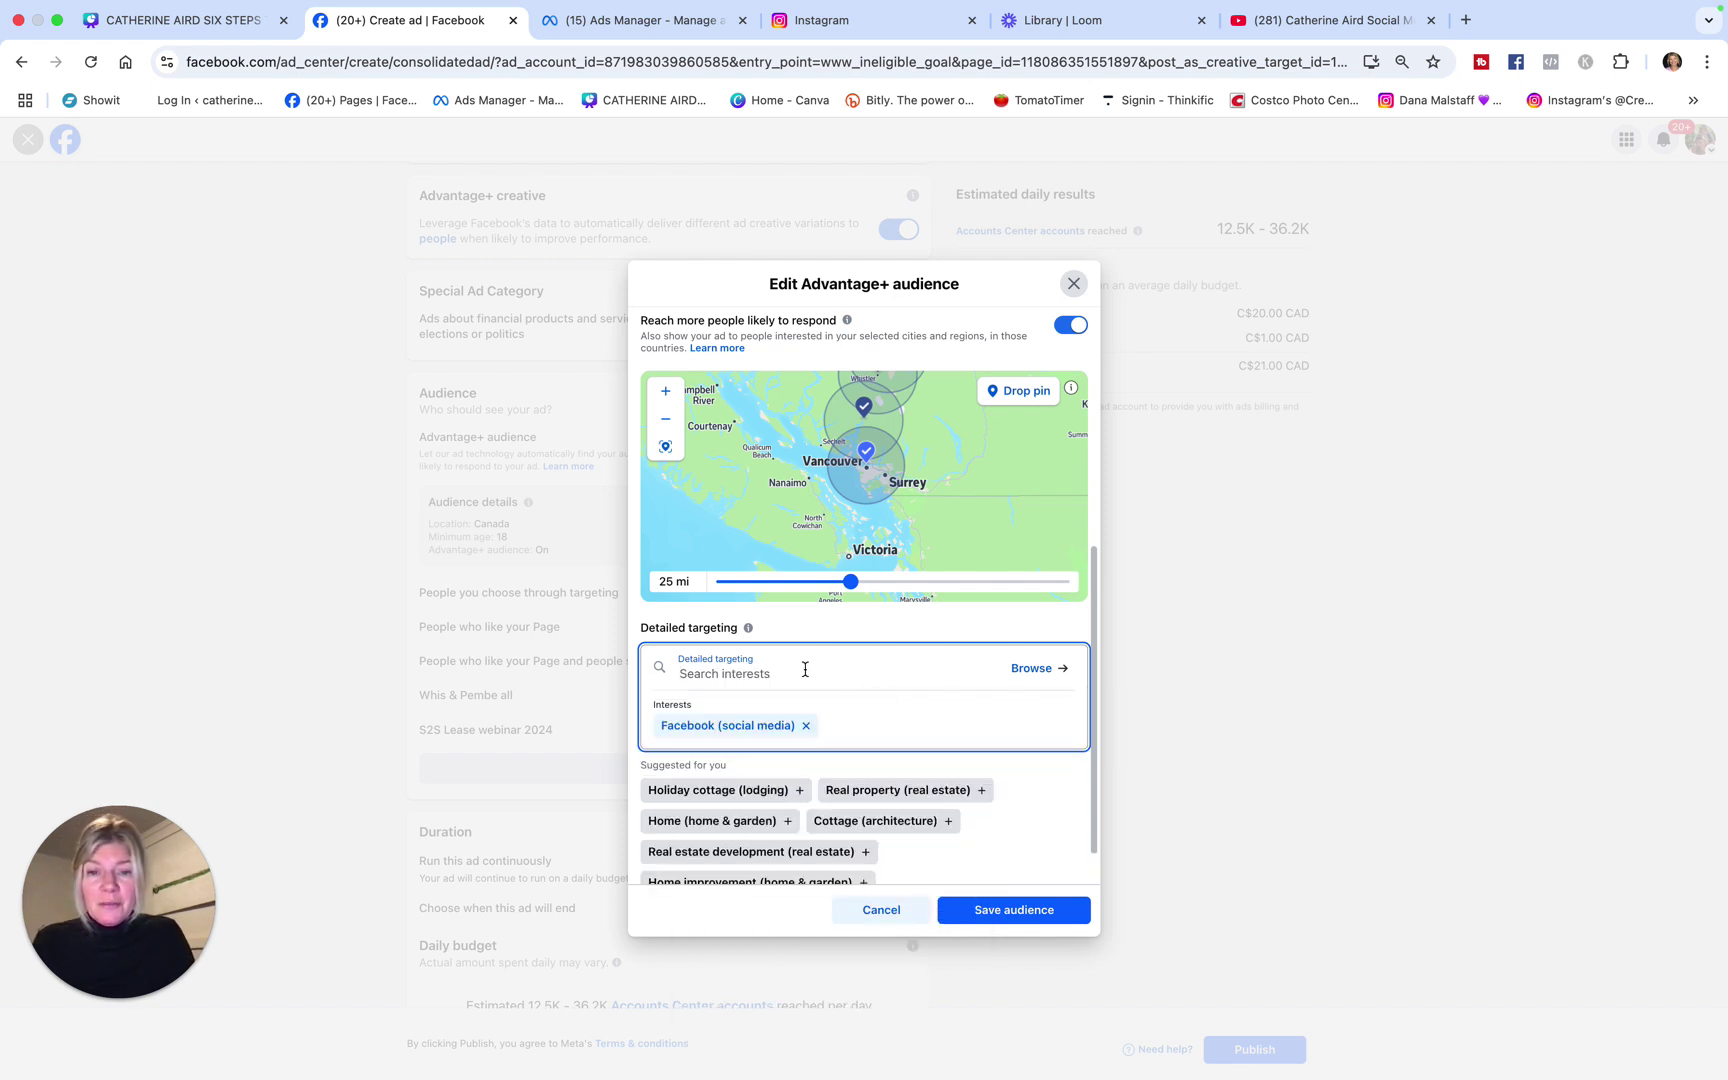
{"action": "type", "text": "faceb"}
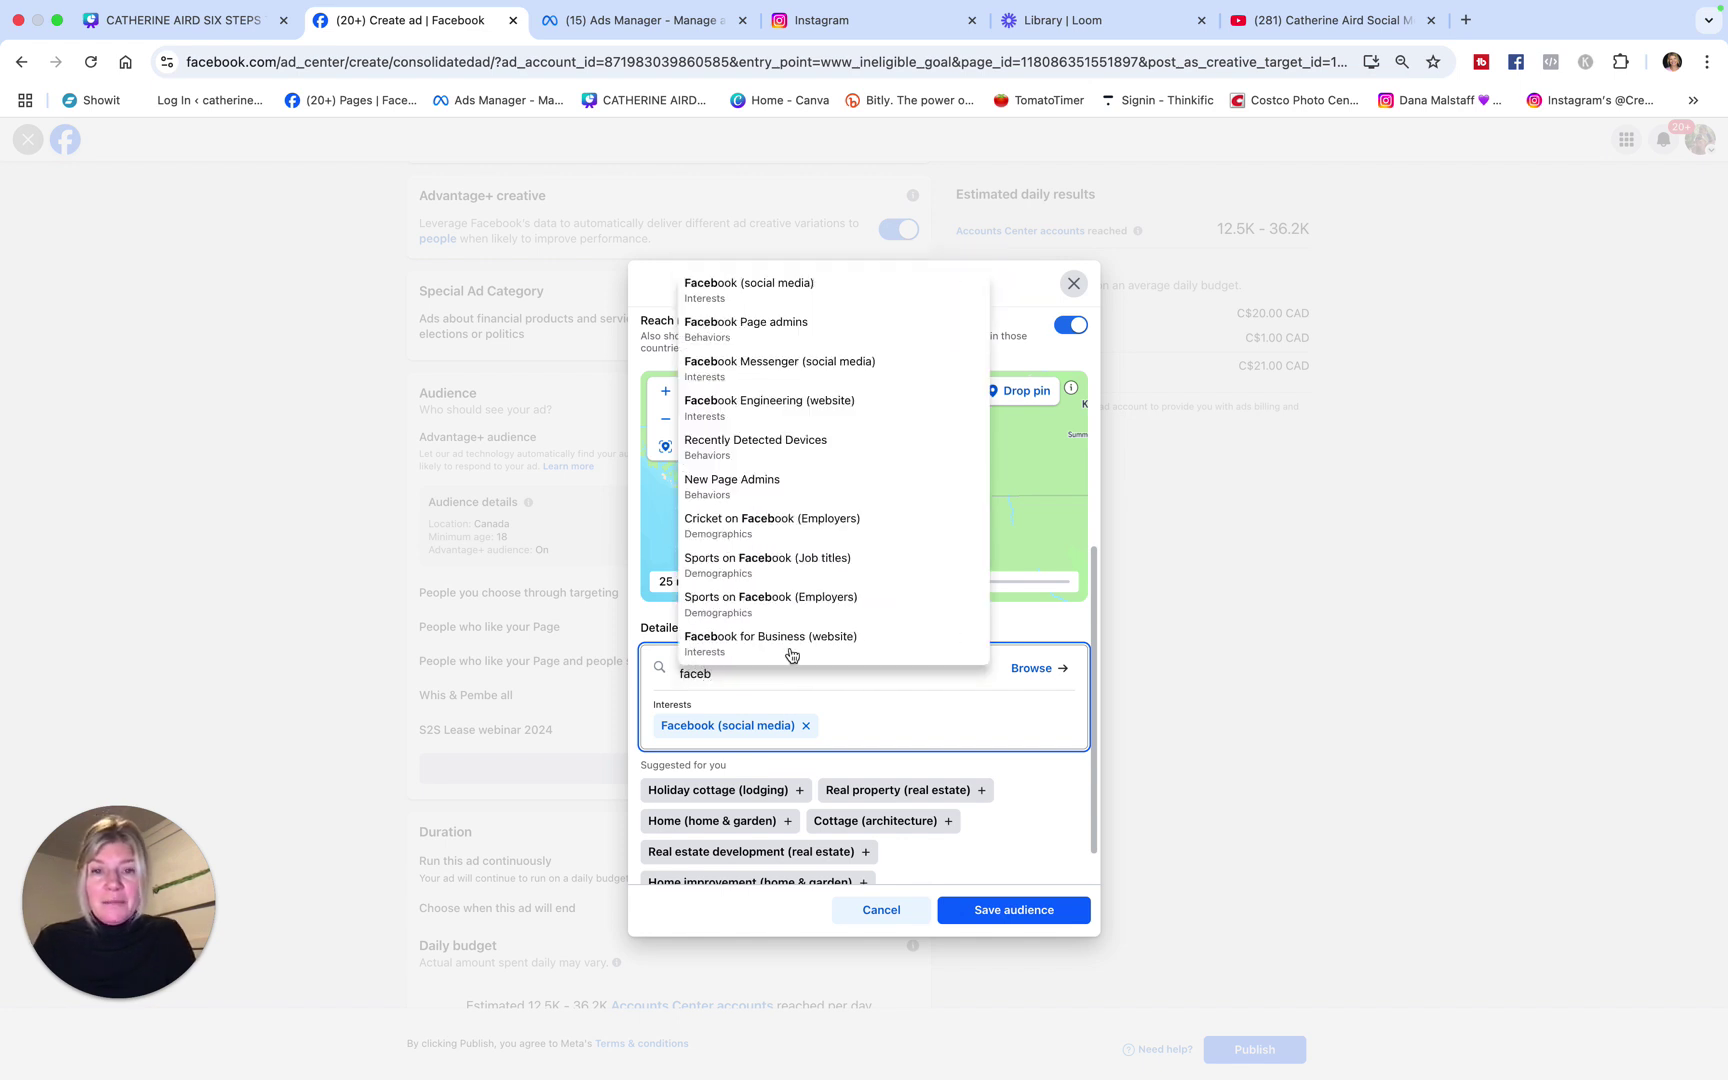
{"action": "left_click", "coordinate": [779, 326]}
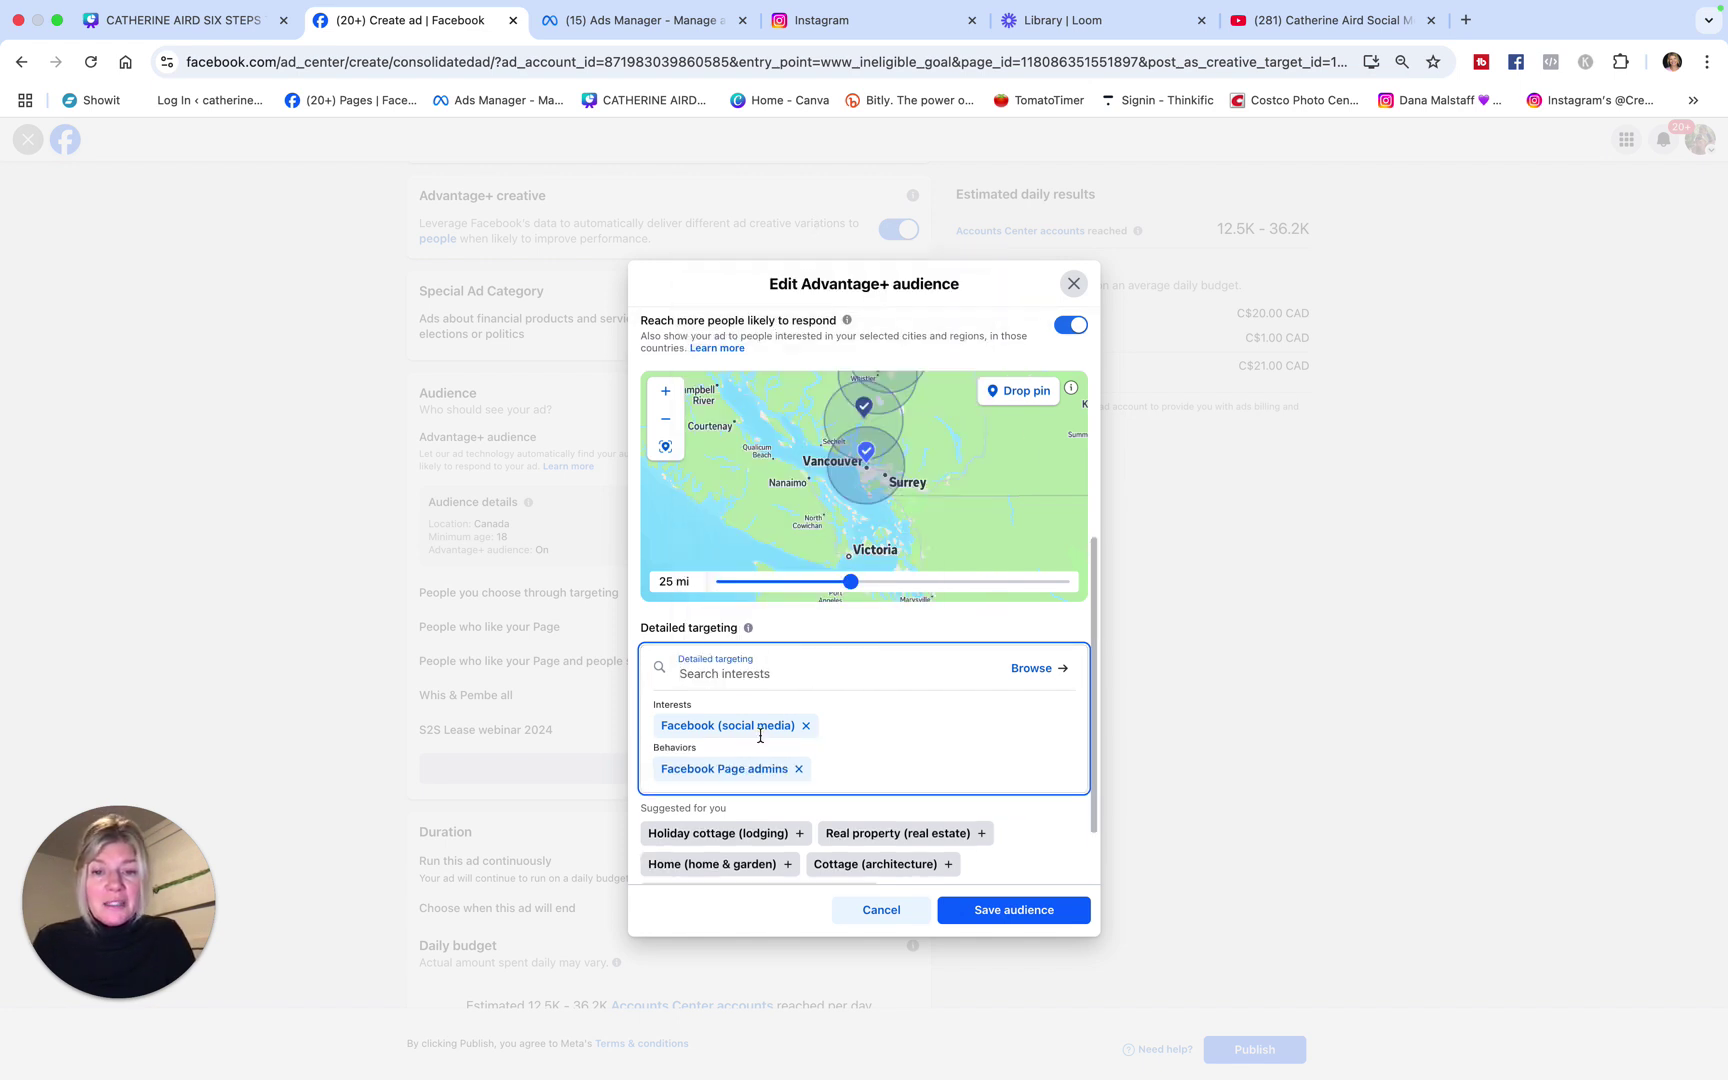
Step: Add Instagram (social media), Instagram Business Profile Admins and Marketing (business & finance) targeting
{"action": "type", "text": "instagra"}
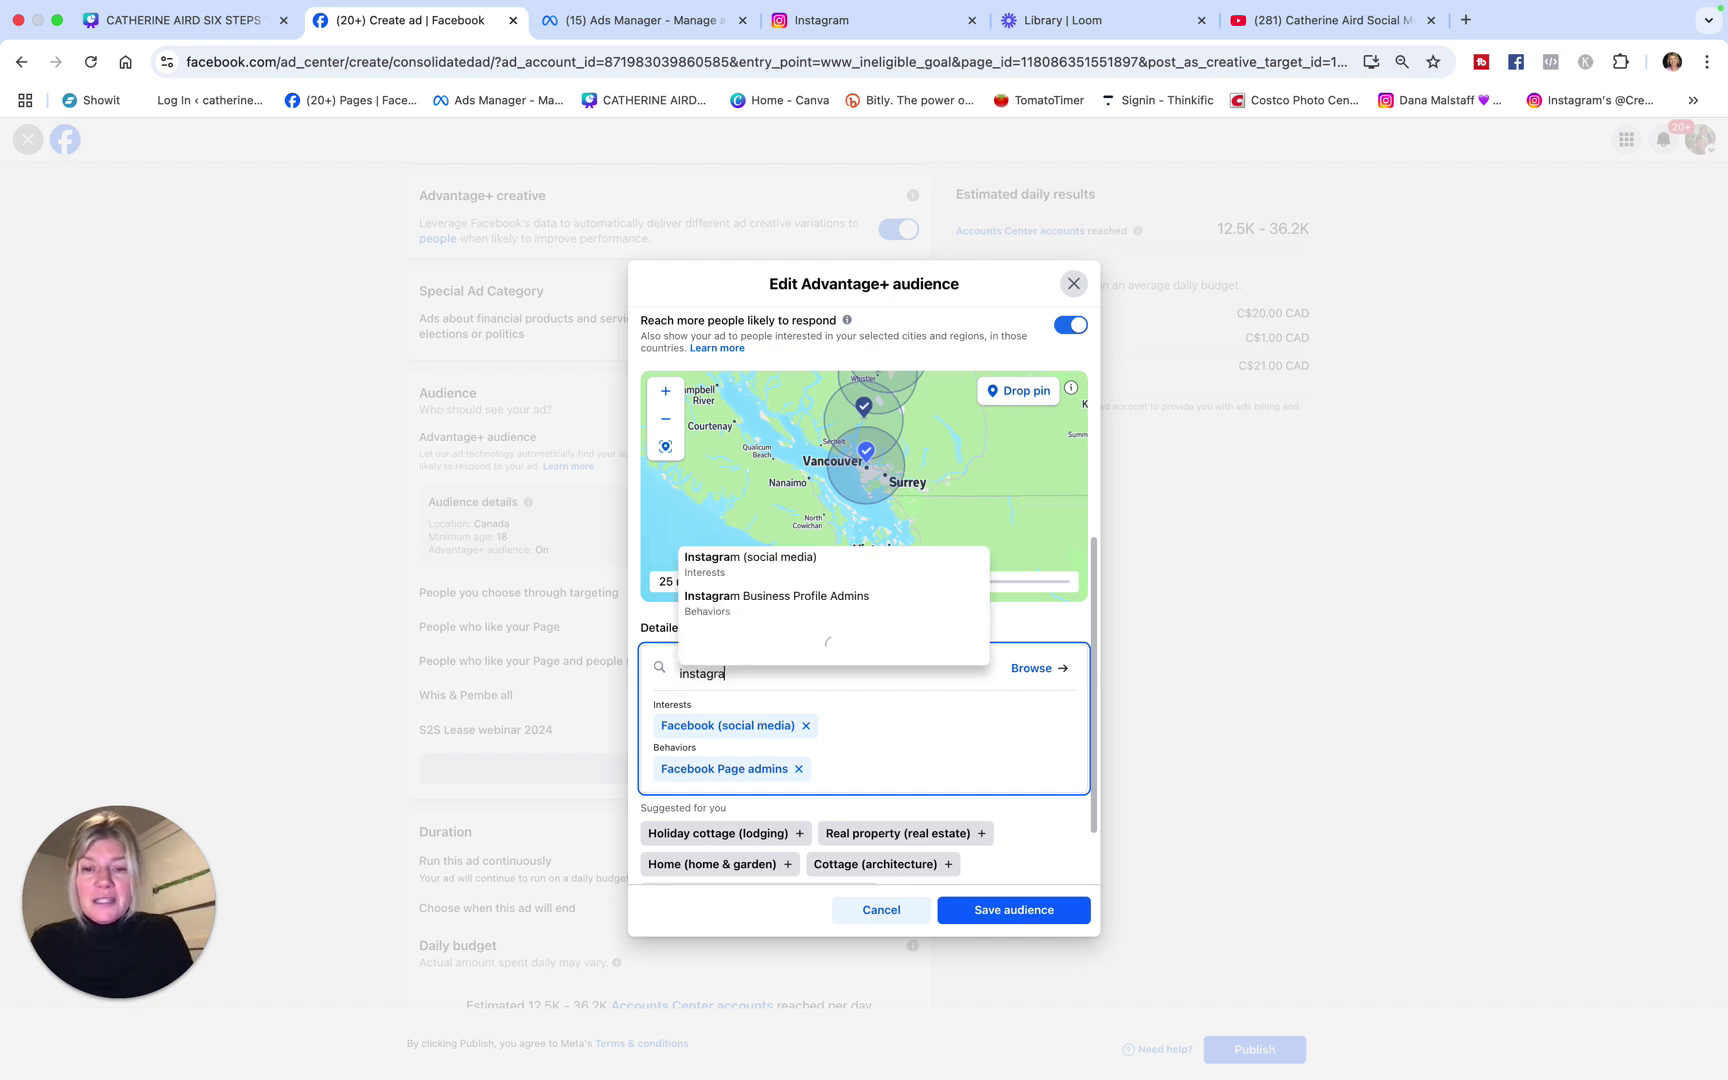
{"action": "left_click", "coordinate": [760, 522]}
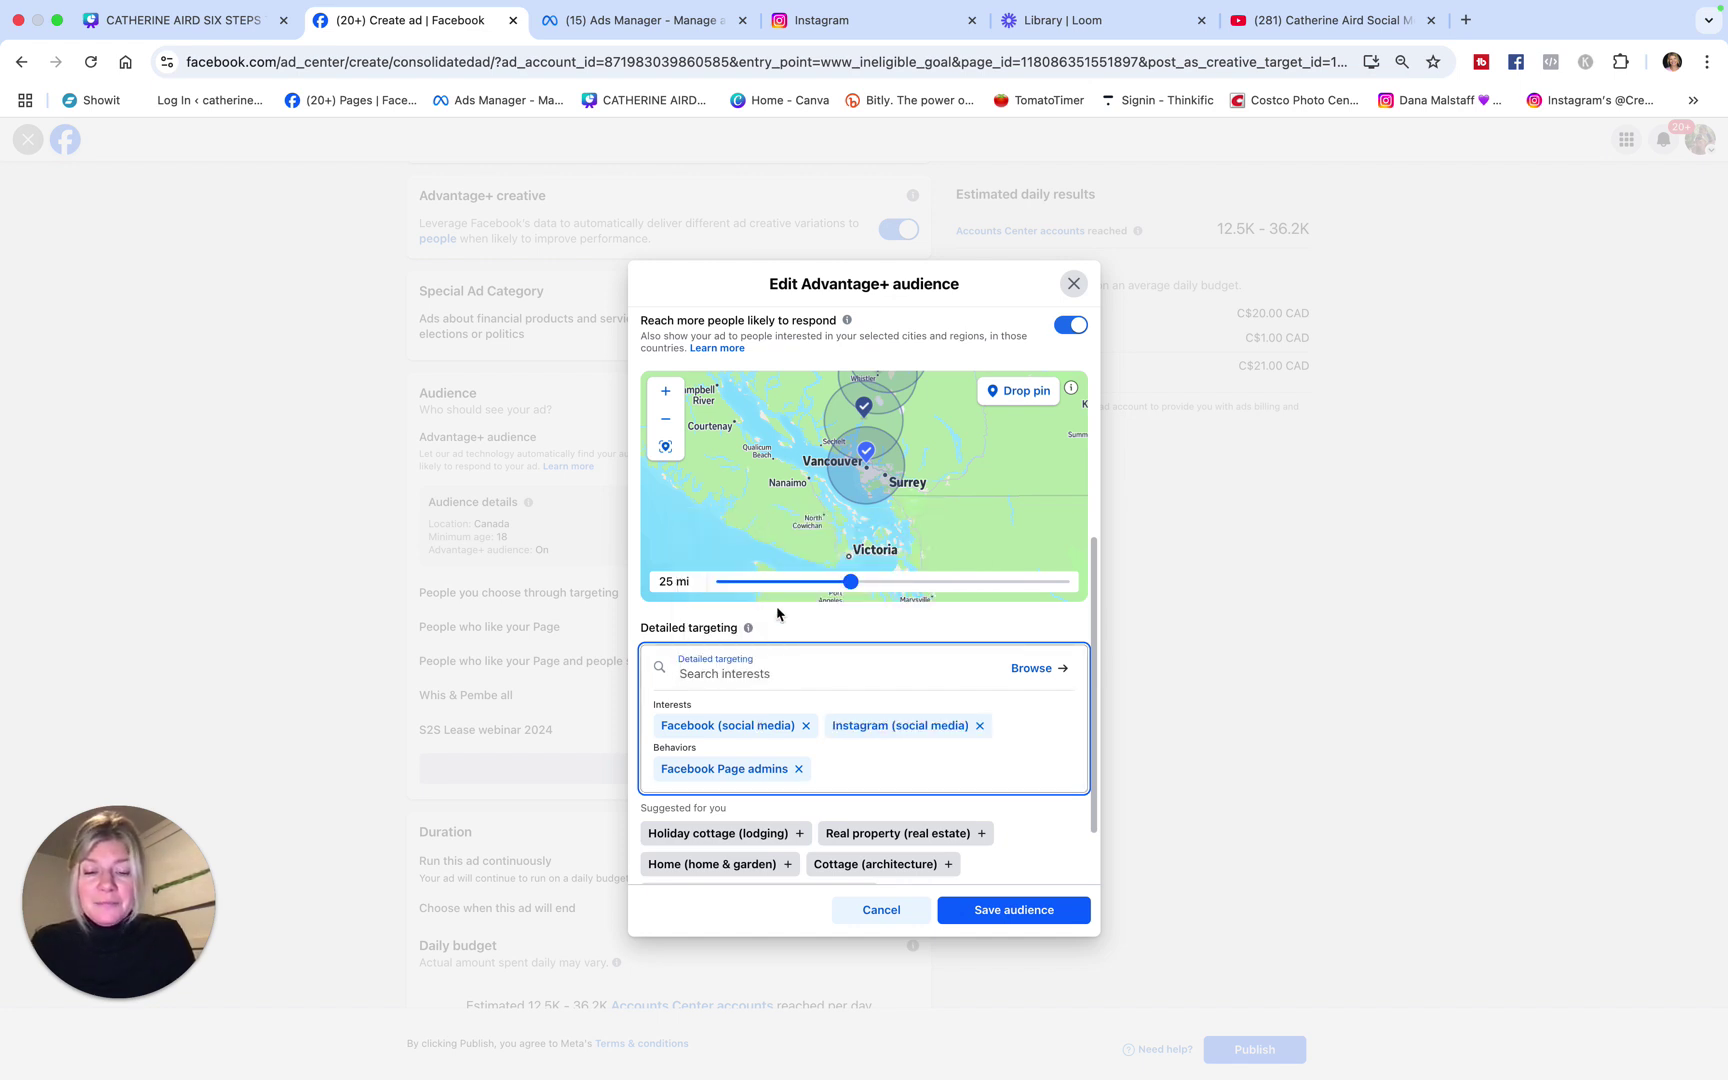
{"action": "type", "text": "instra"}
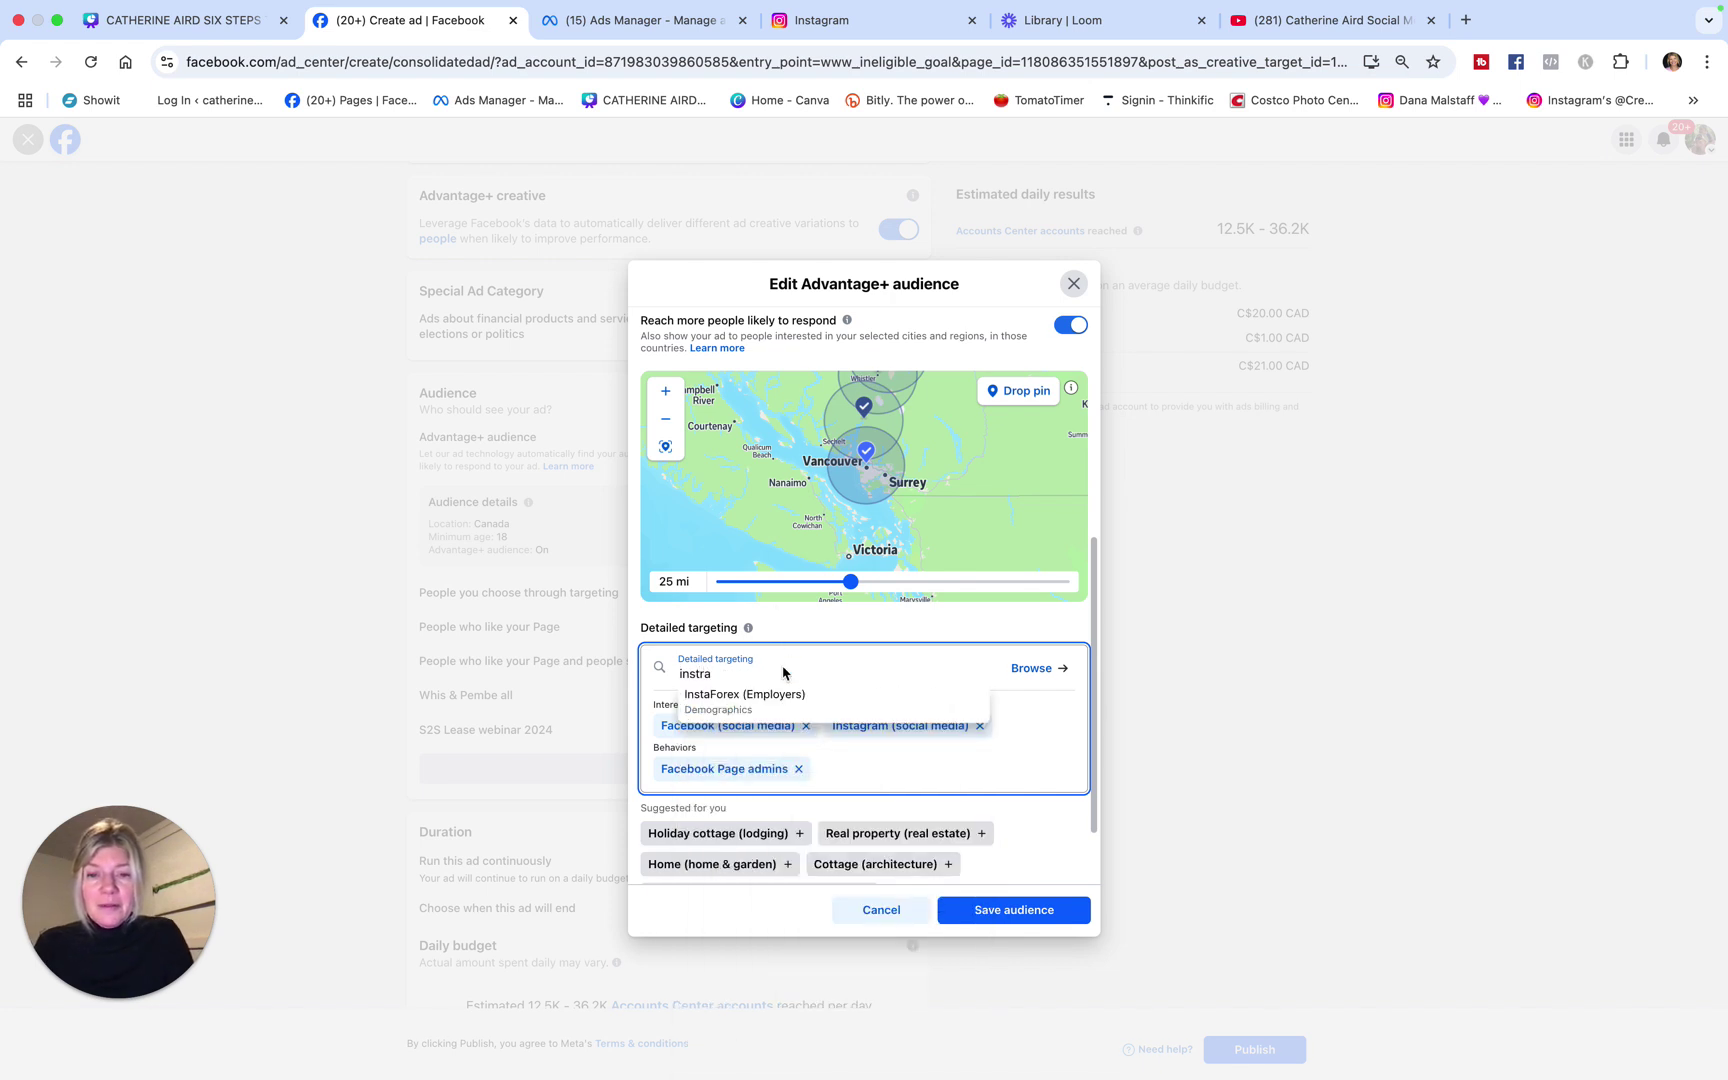
{"action": "key", "text": "BackSpace"}
{"action": "key", "text": "BackSpace"}
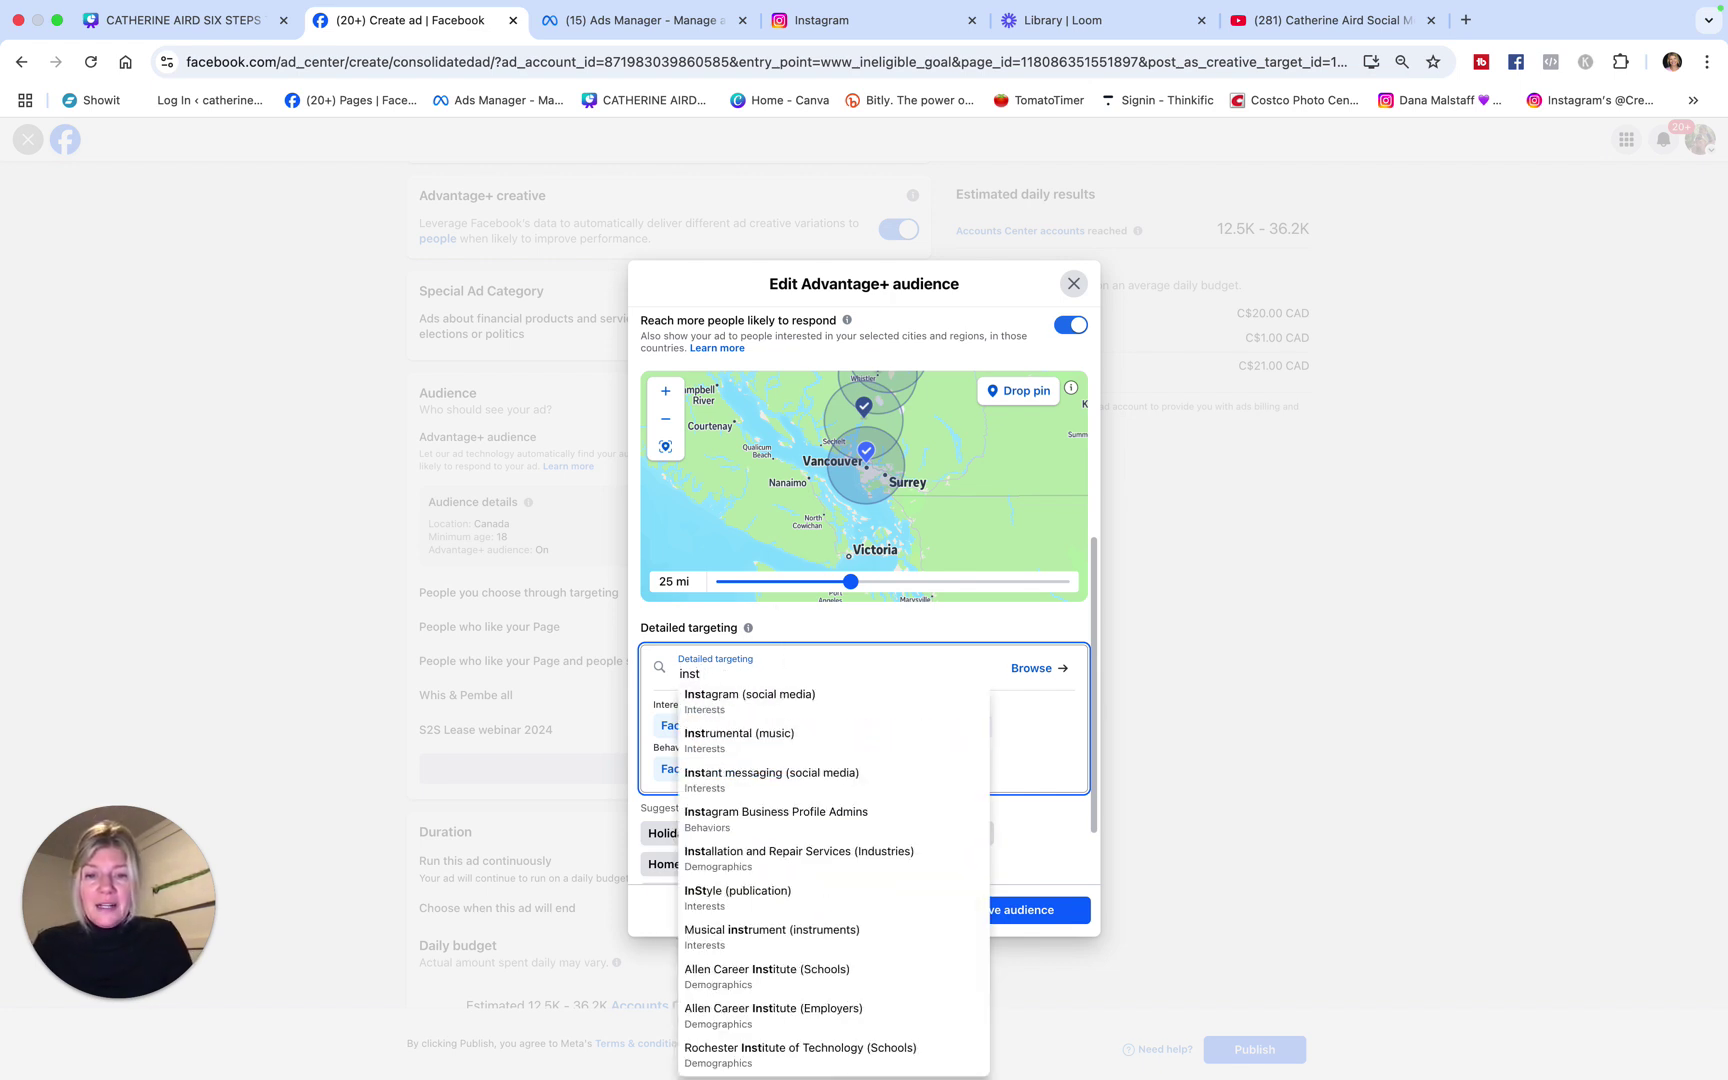
{"action": "left_click", "coordinate": [833, 818]}
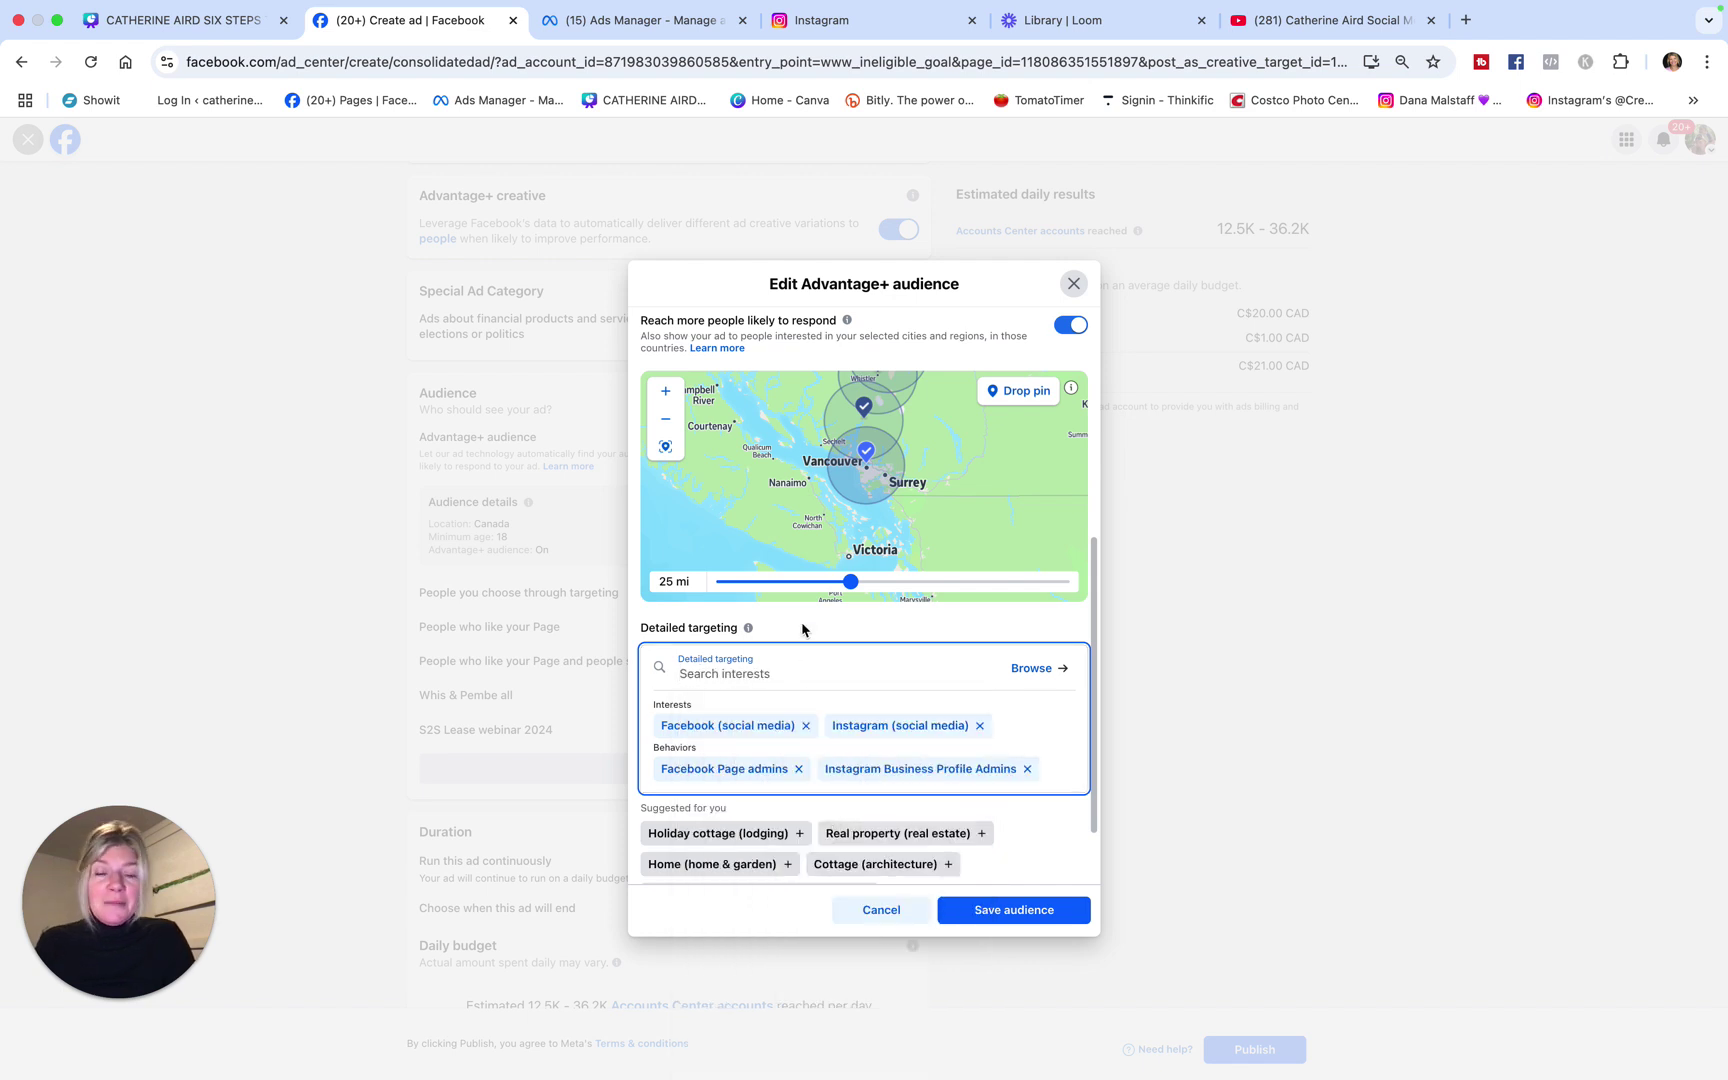
{"action": "type", "text": "marketing"}
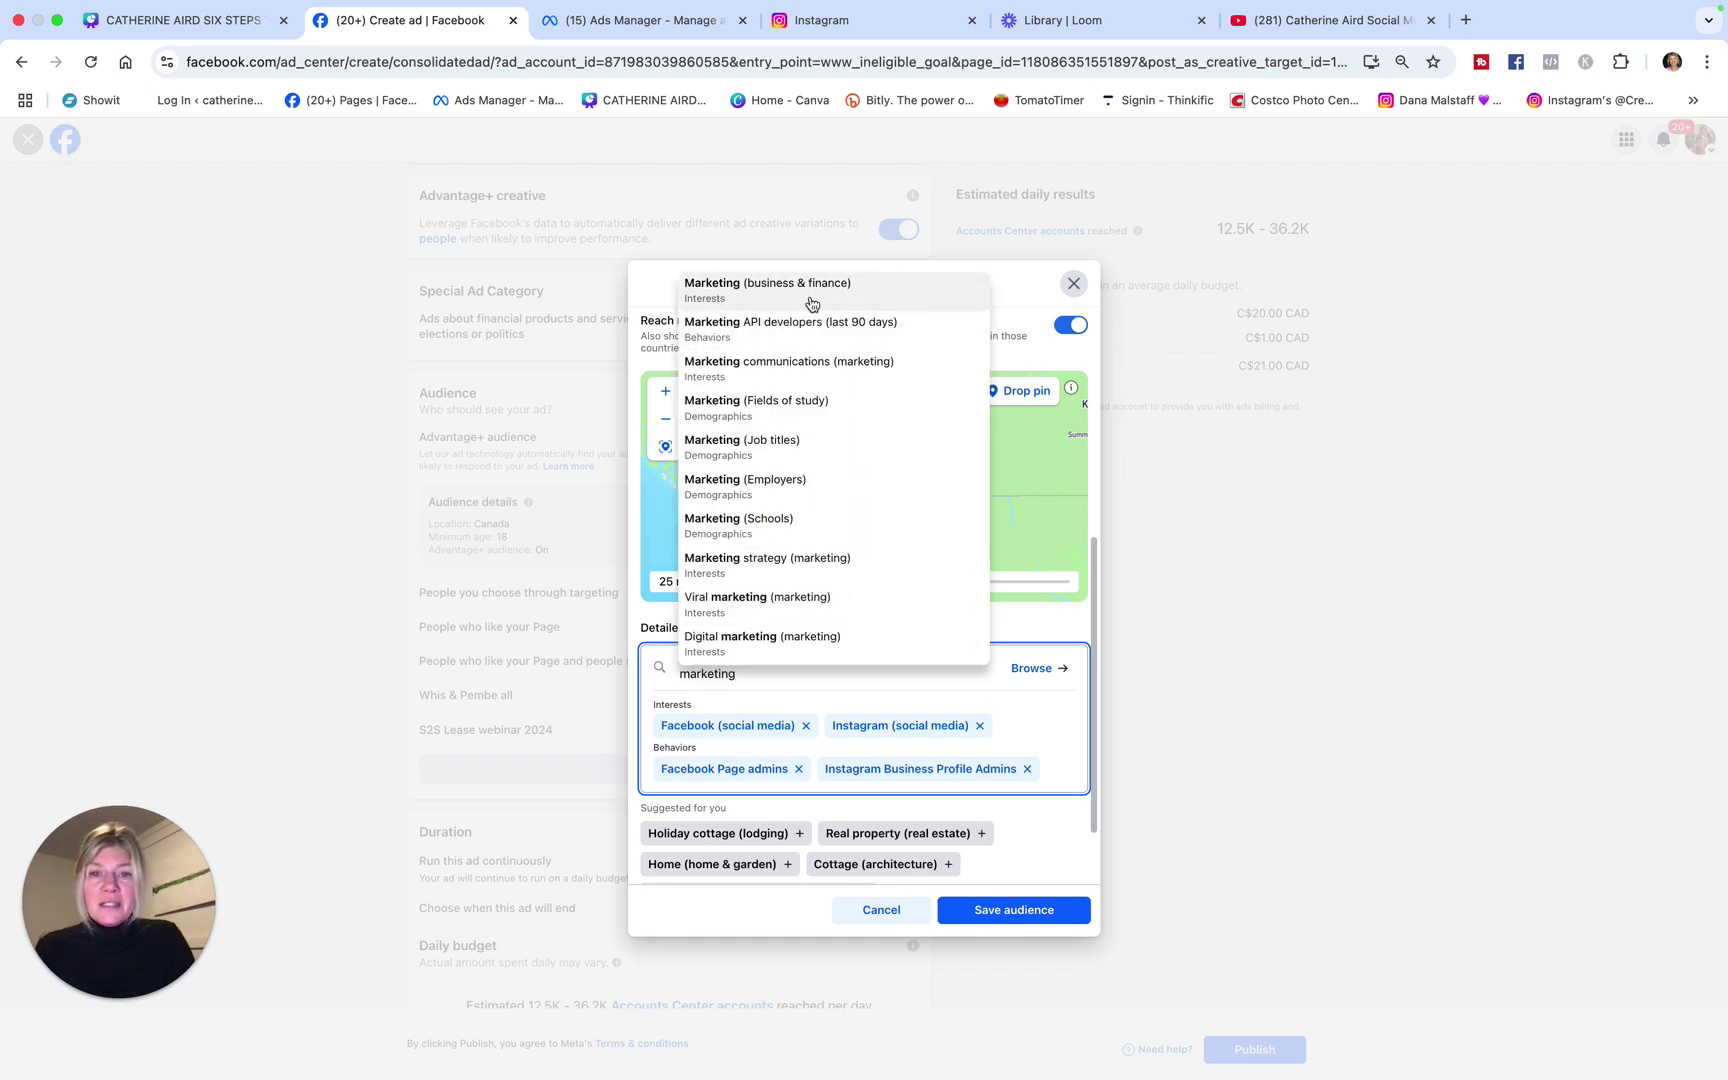
{"action": "left_click", "coordinate": [811, 303]}
{"action": "scroll", "coordinate": [849, 829], "scroll_direction": "down", "scroll_amount": 3}
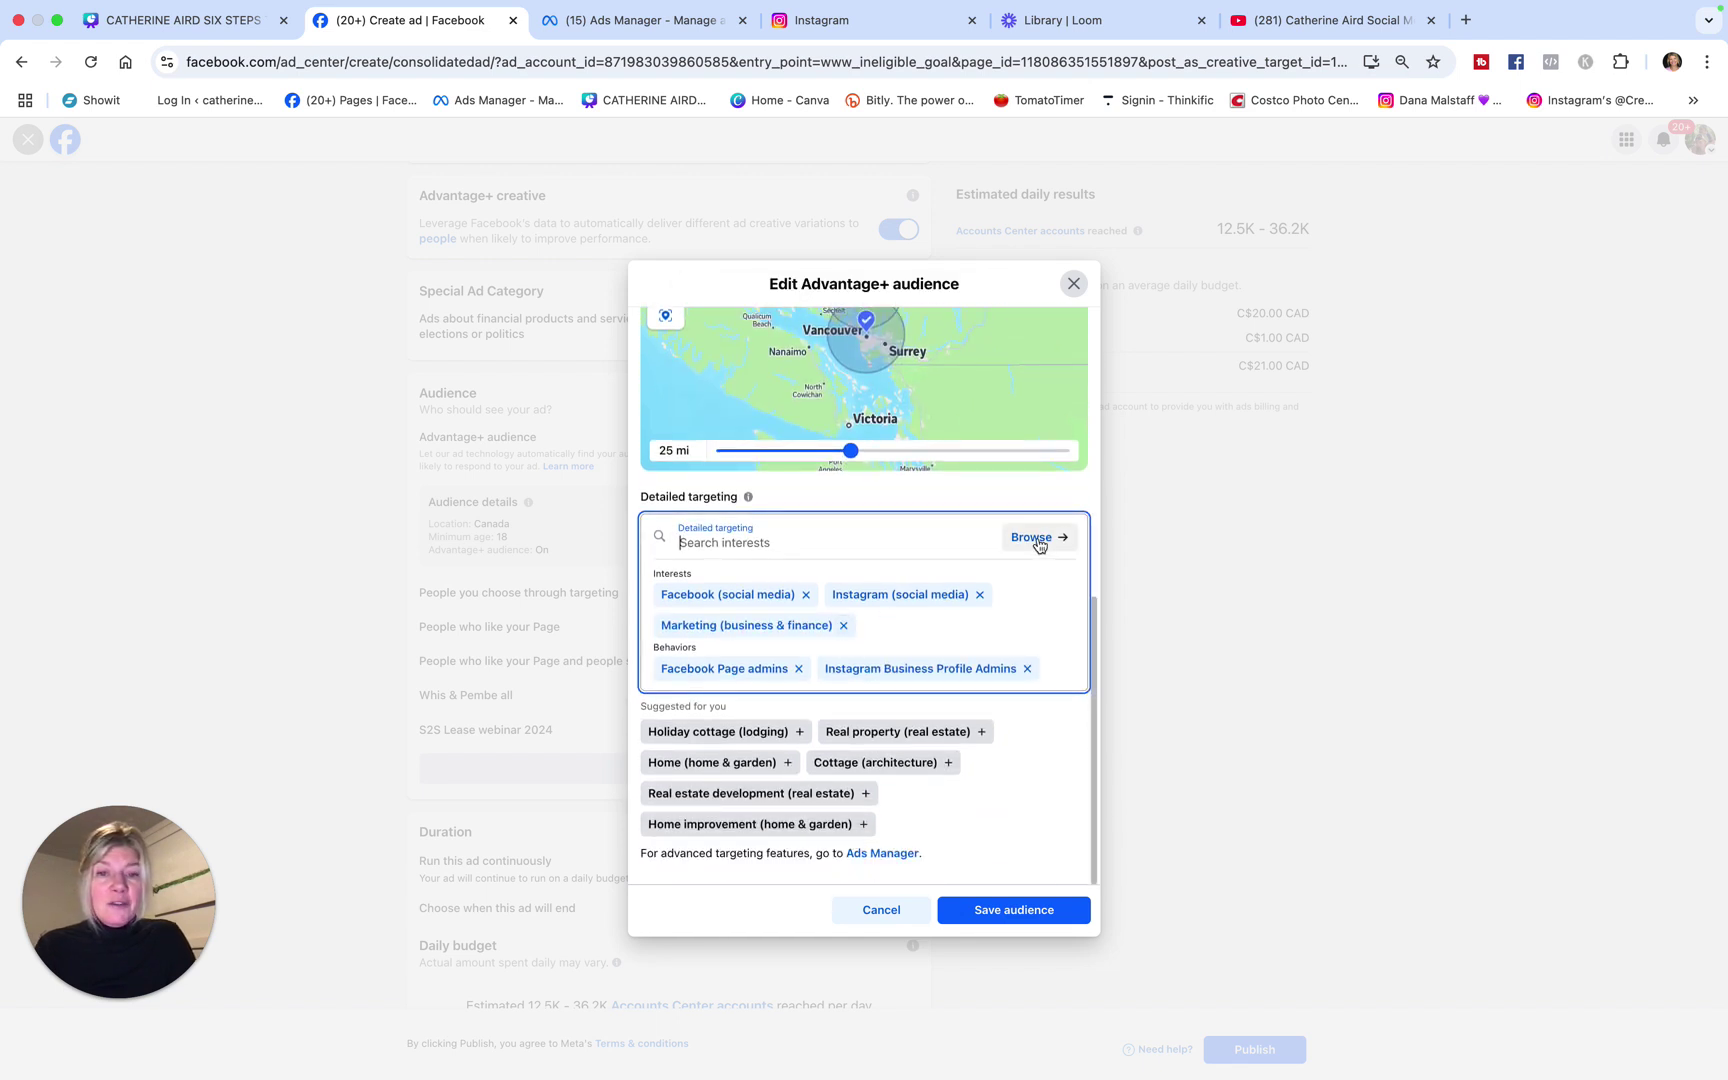
Step: Review the interest and behavior targeting categories, then save the Whistler-area, ages 25–55 audience
{"action": "left_click", "coordinate": [1034, 538]}
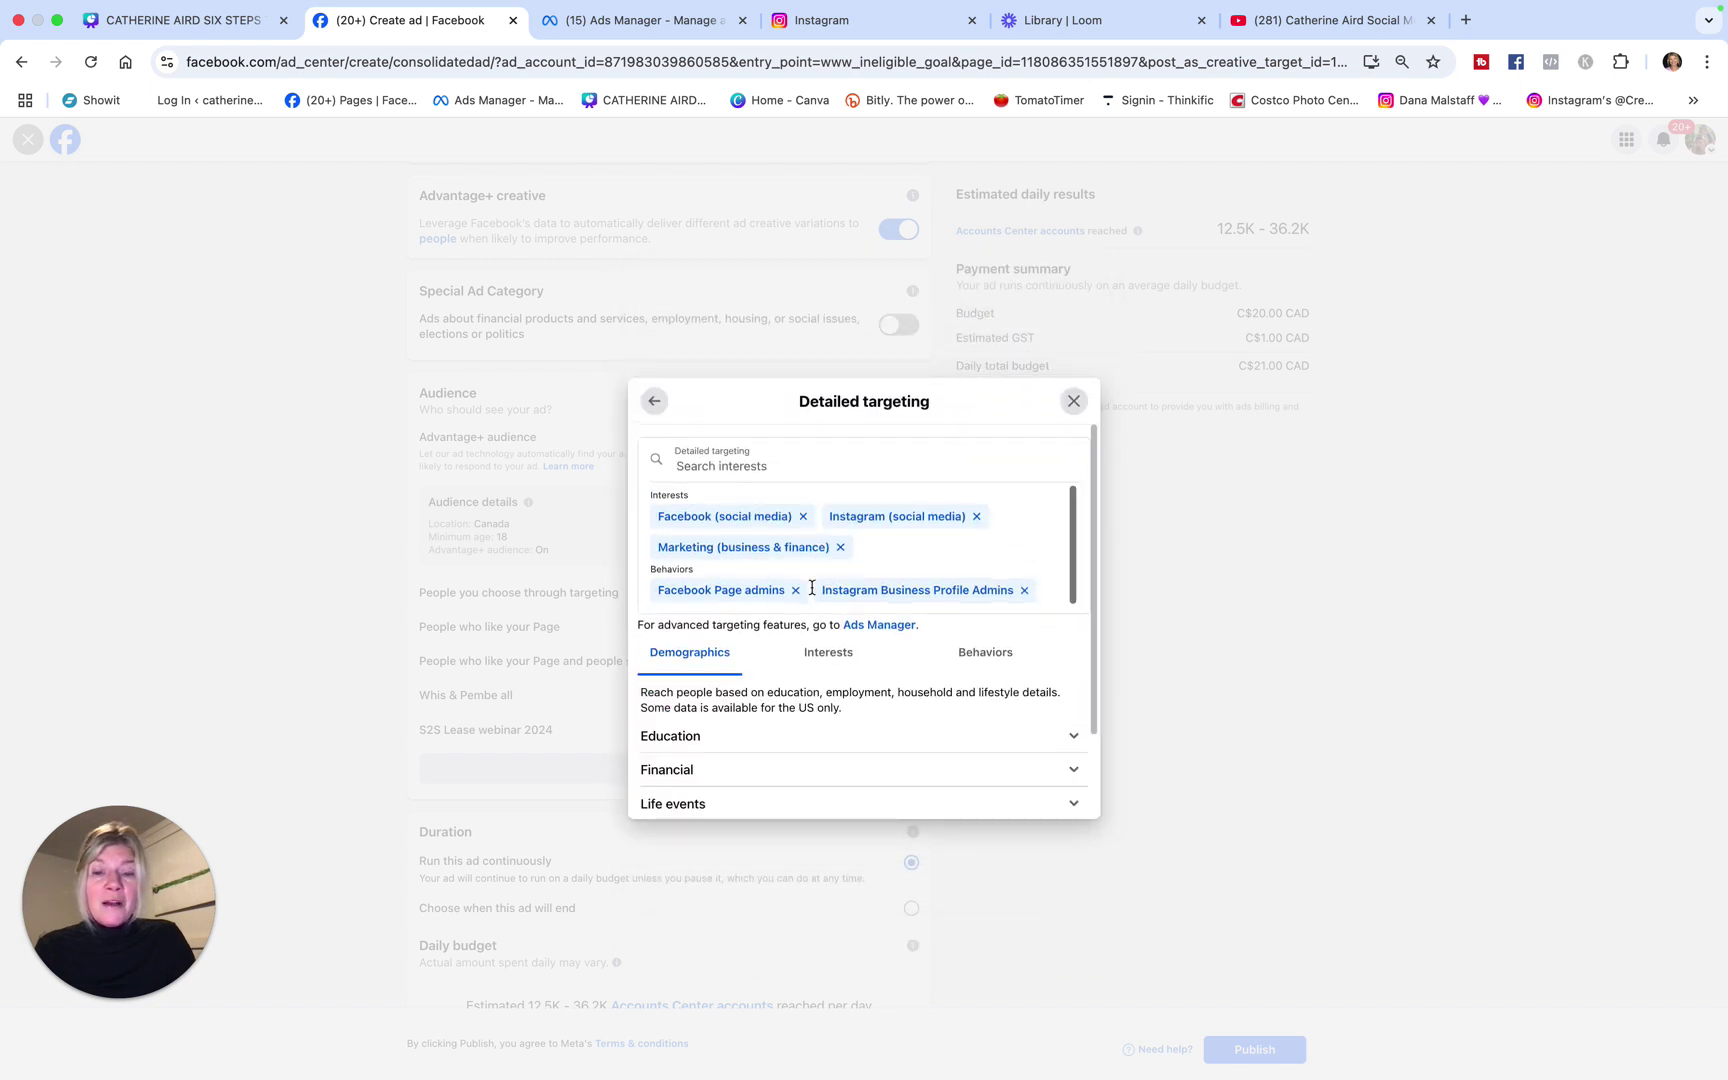
{"action": "scroll", "coordinate": [815, 771], "scroll_direction": "down", "scroll_amount": 3}
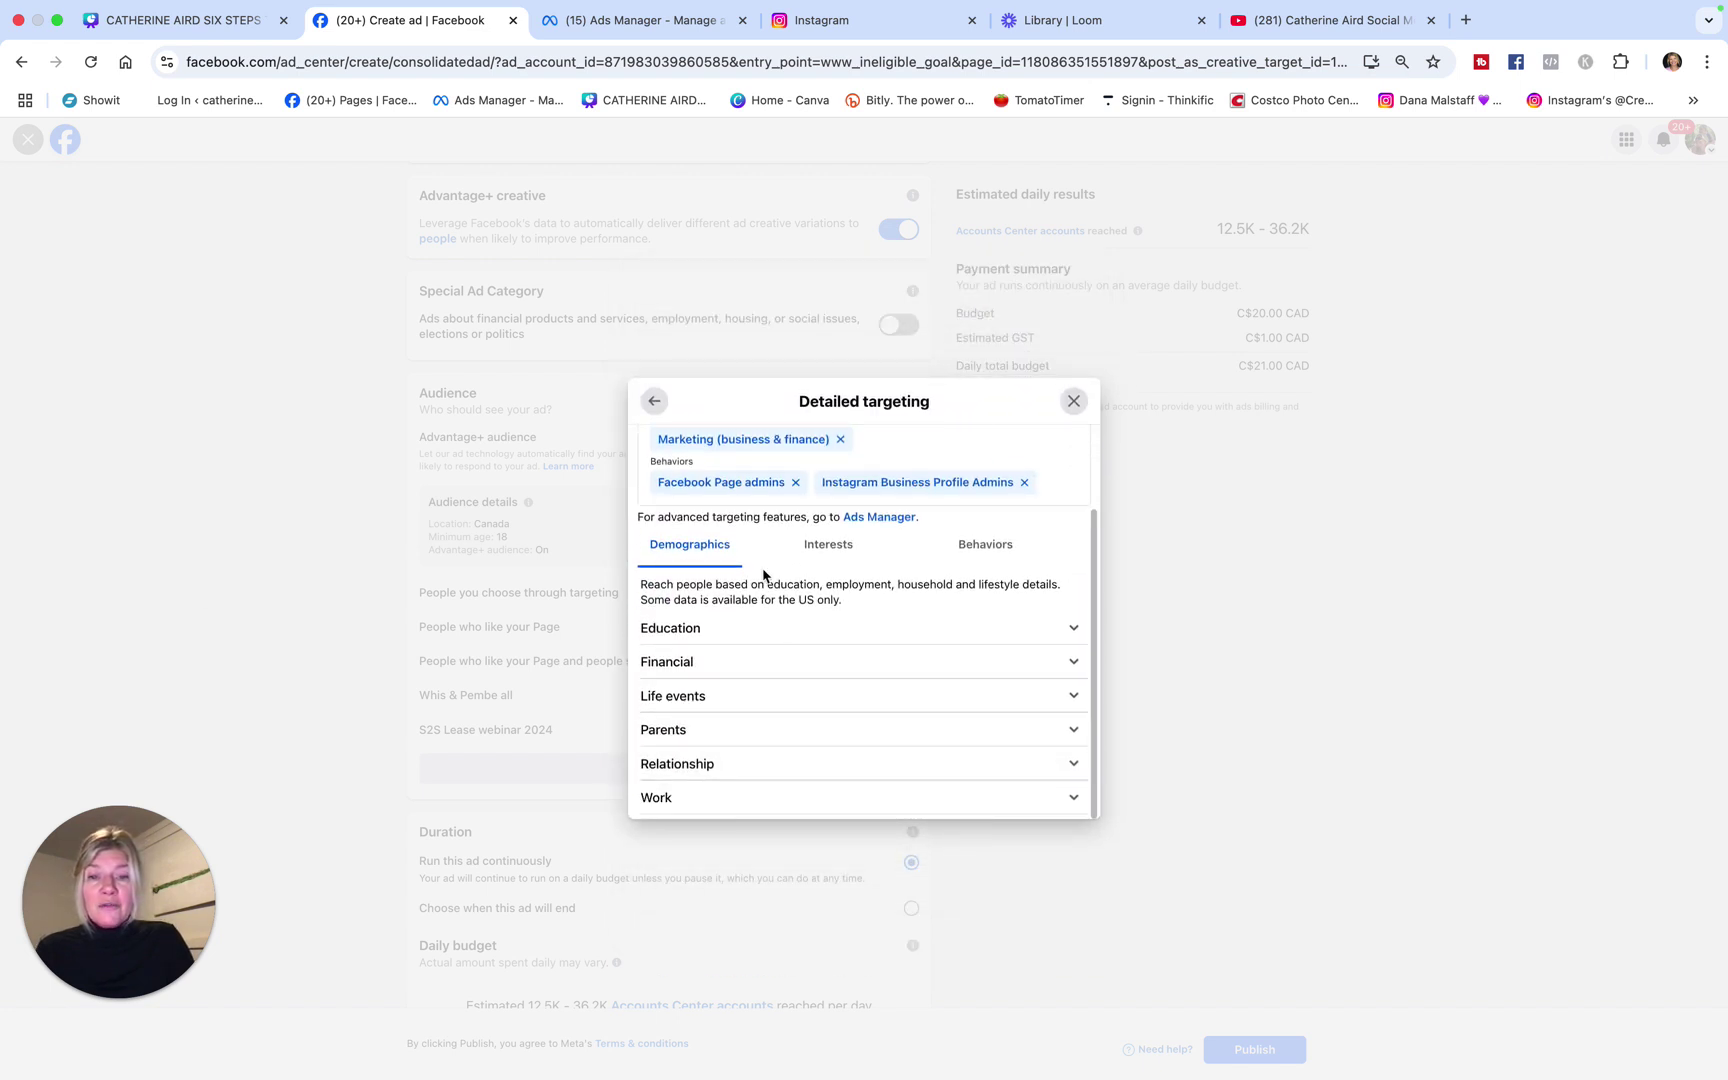
{"action": "left_click", "coordinate": [826, 546]}
{"action": "scroll", "coordinate": [795, 695], "scroll_direction": "down", "scroll_amount": 2}
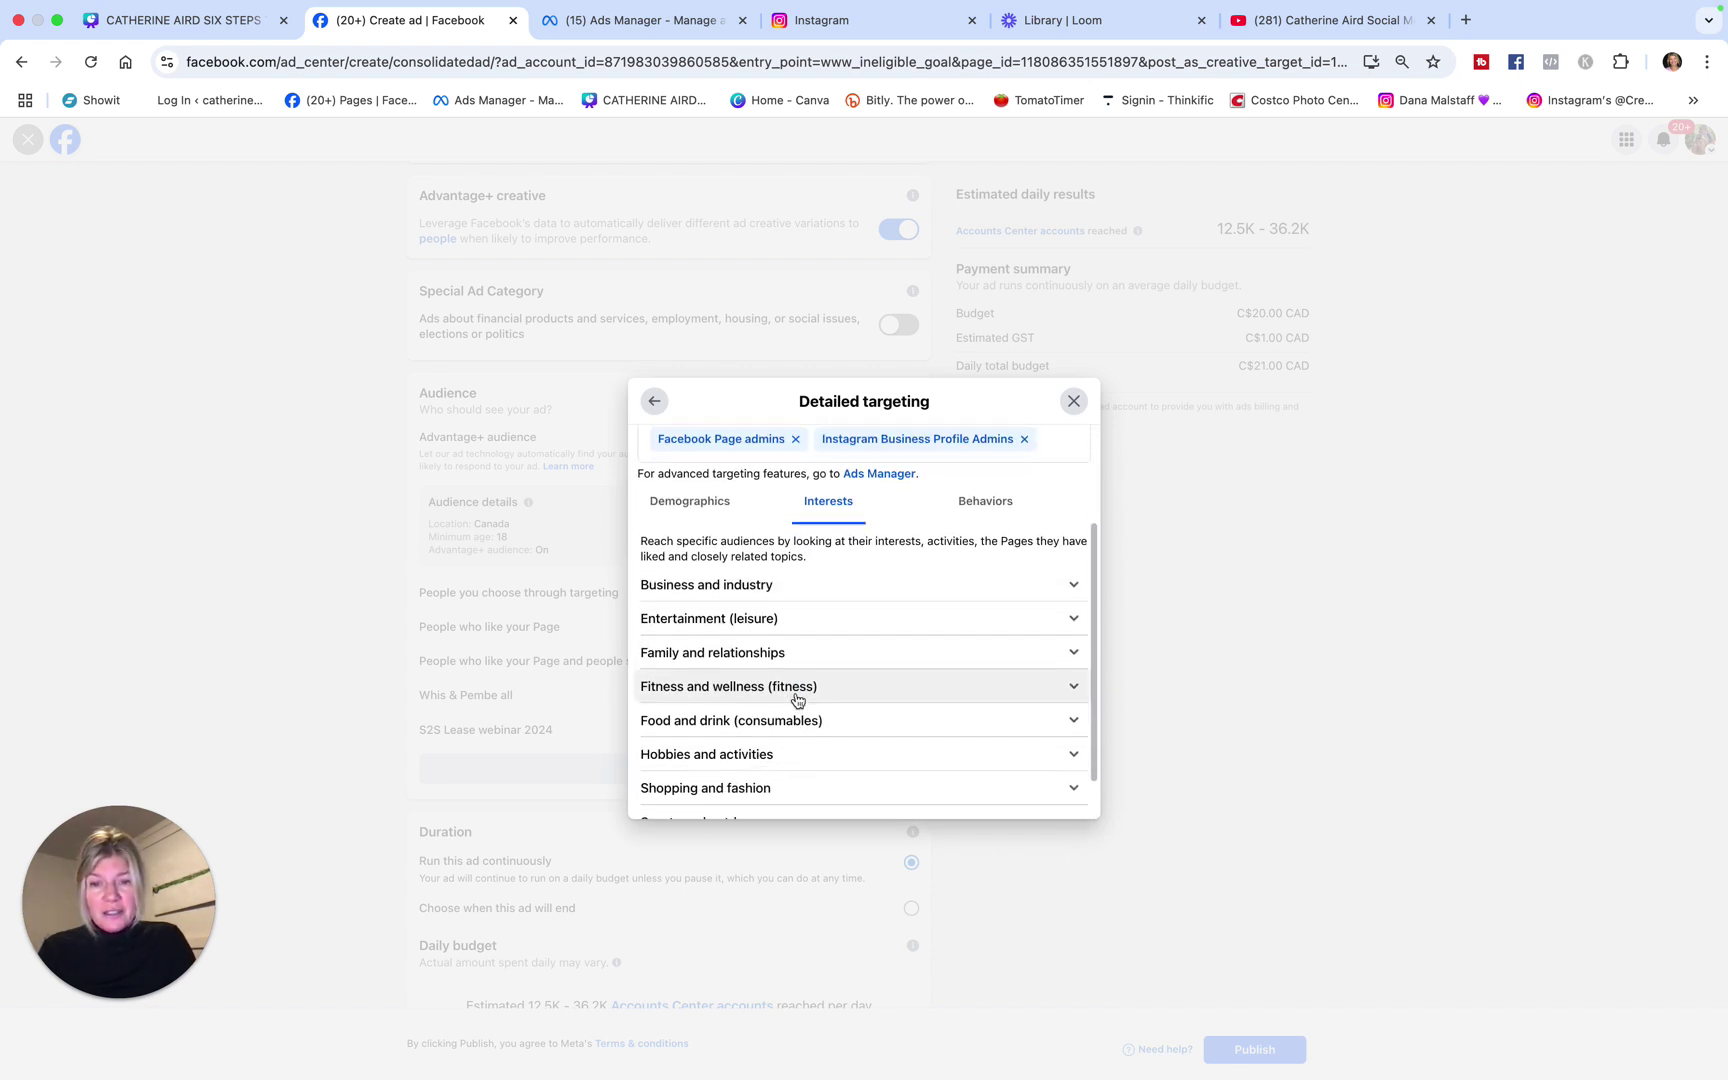
{"action": "left_click", "coordinate": [985, 499]}
{"action": "scroll", "coordinate": [914, 663], "scroll_direction": "down", "scroll_amount": 3}
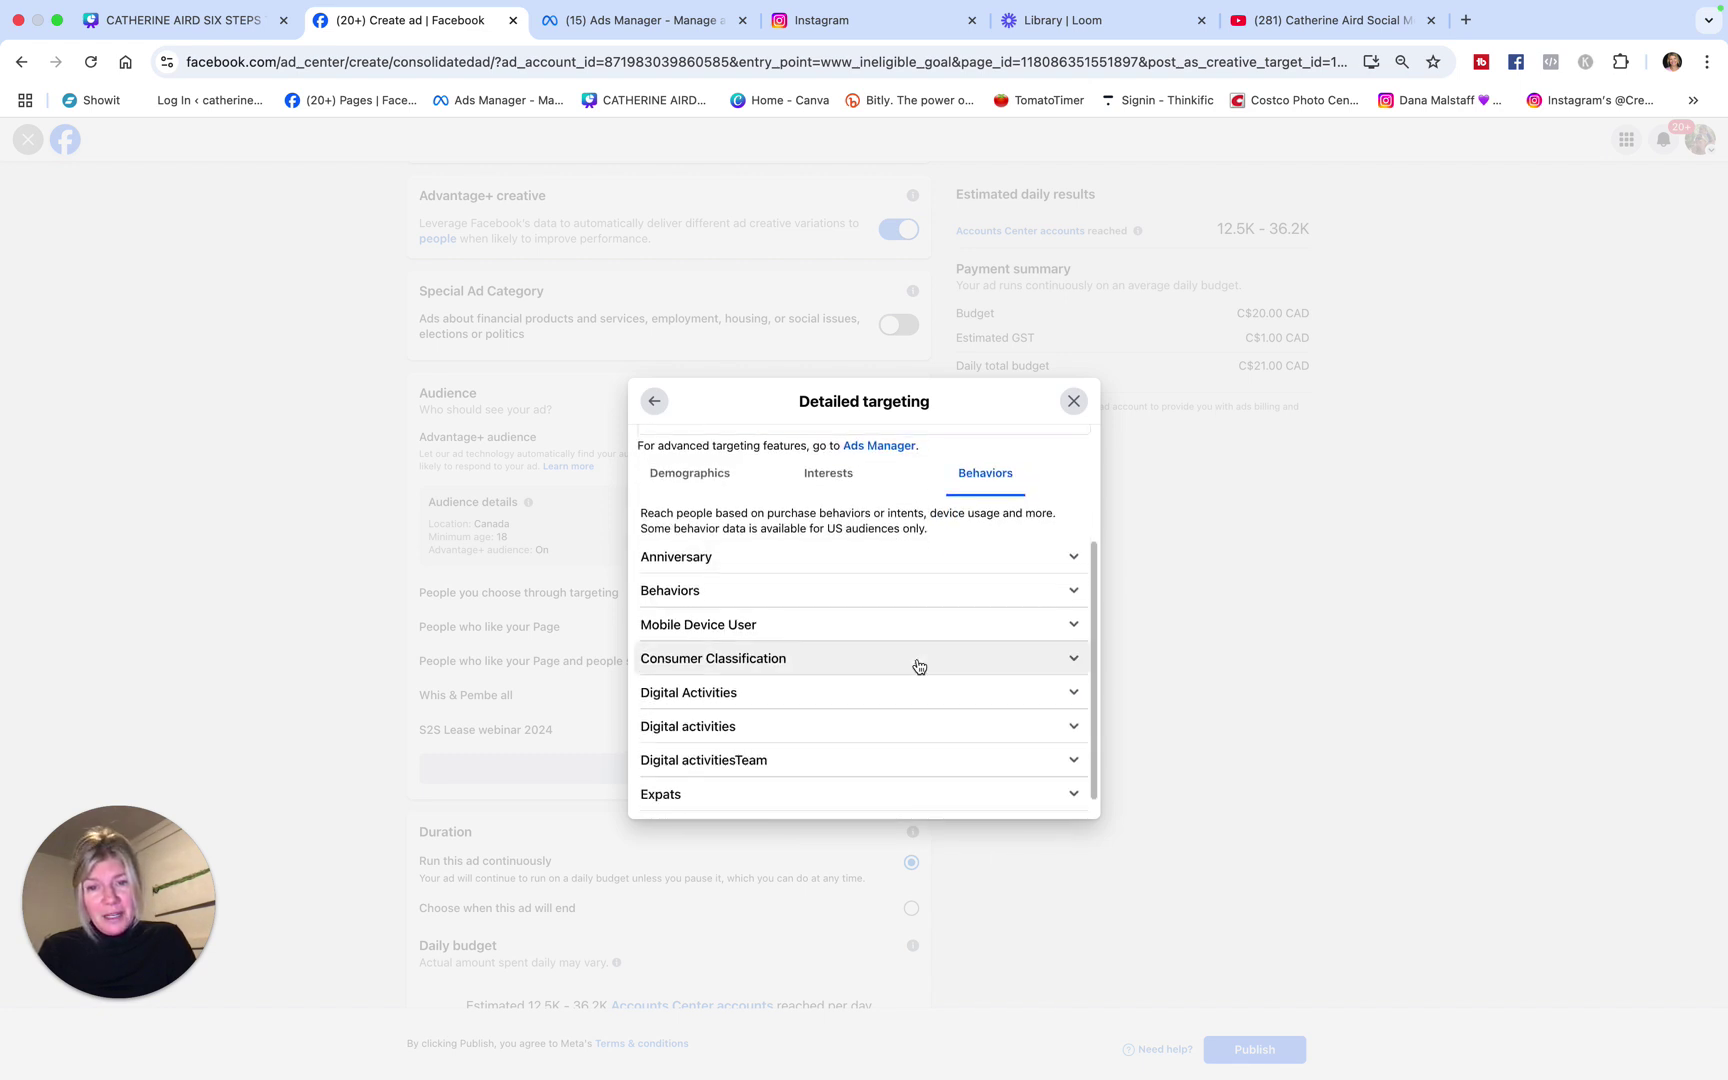
{"action": "scroll", "coordinate": [914, 663], "scroll_direction": "up", "scroll_amount": 5}
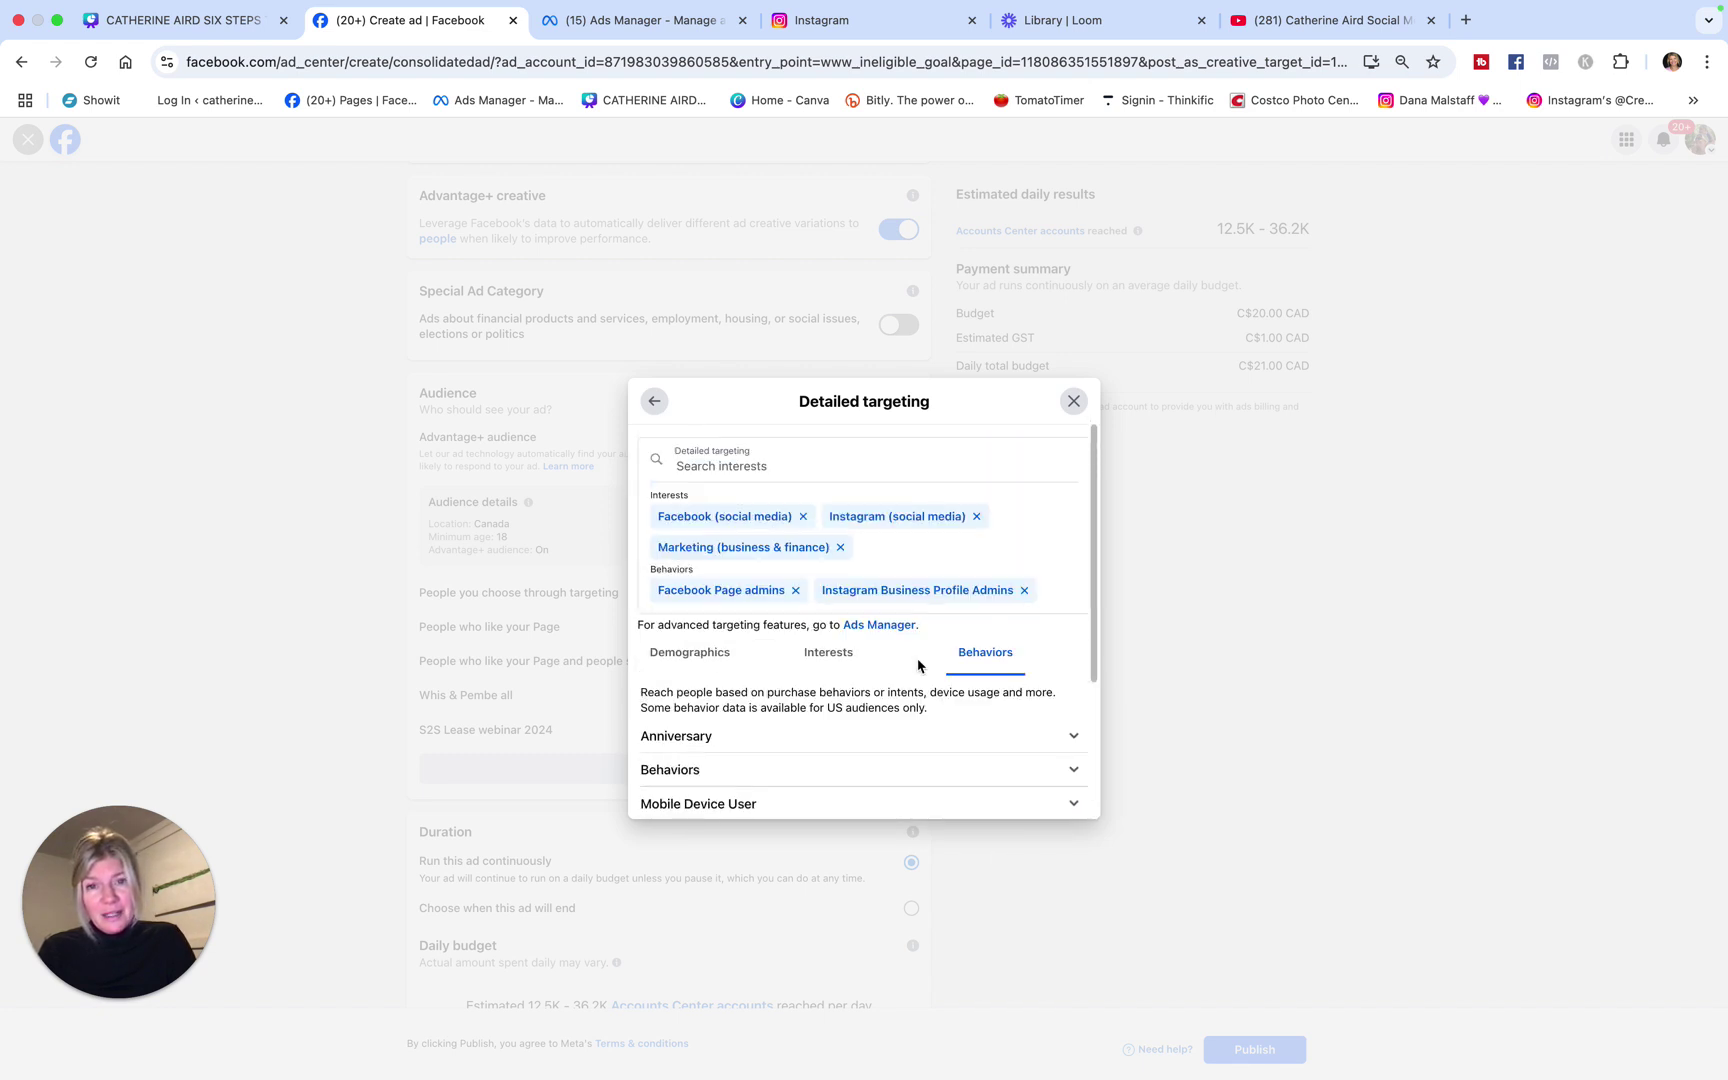
{"action": "left_click", "coordinate": [653, 400]}
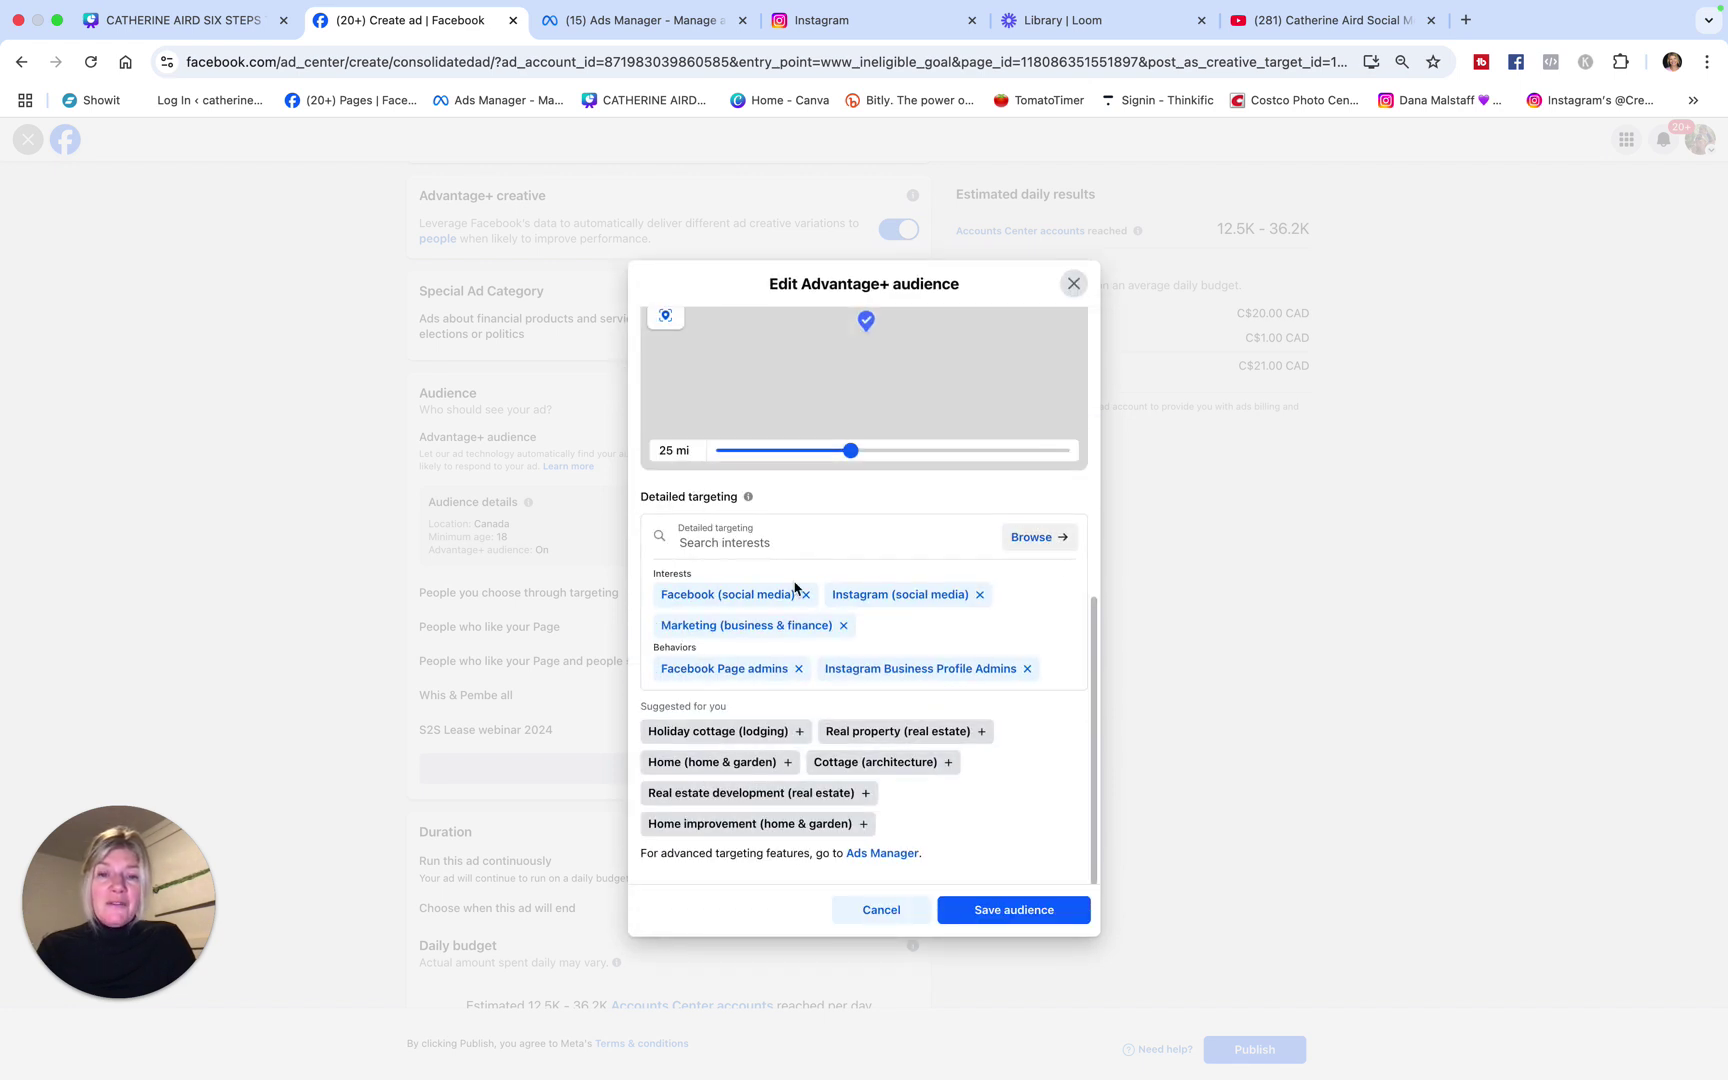
{"action": "left_click", "coordinate": [1034, 916]}
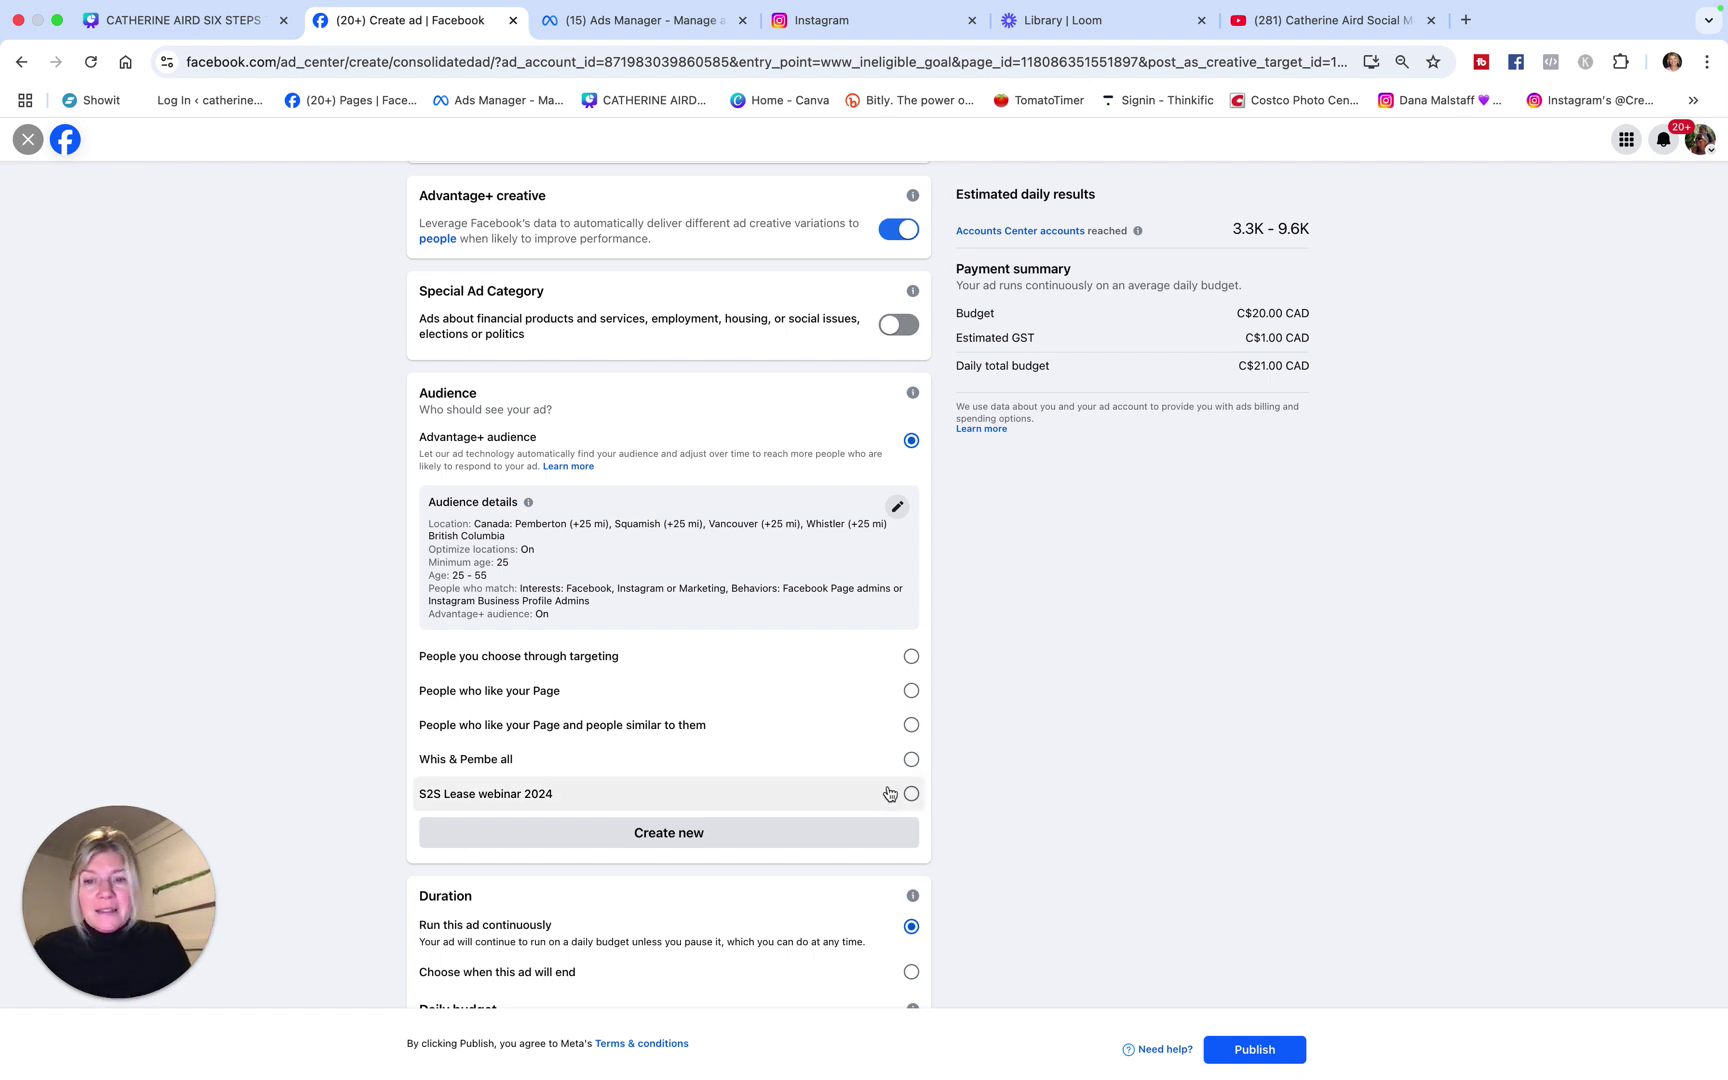
Step: Set the ad duration to a fixed 7 days, ending Feb 7, 2025
{"action": "scroll", "coordinate": [795, 725], "scroll_direction": "down", "scroll_amount": 5}
{"action": "scroll", "coordinate": [795, 729], "scroll_direction": "down", "scroll_amount": 3}
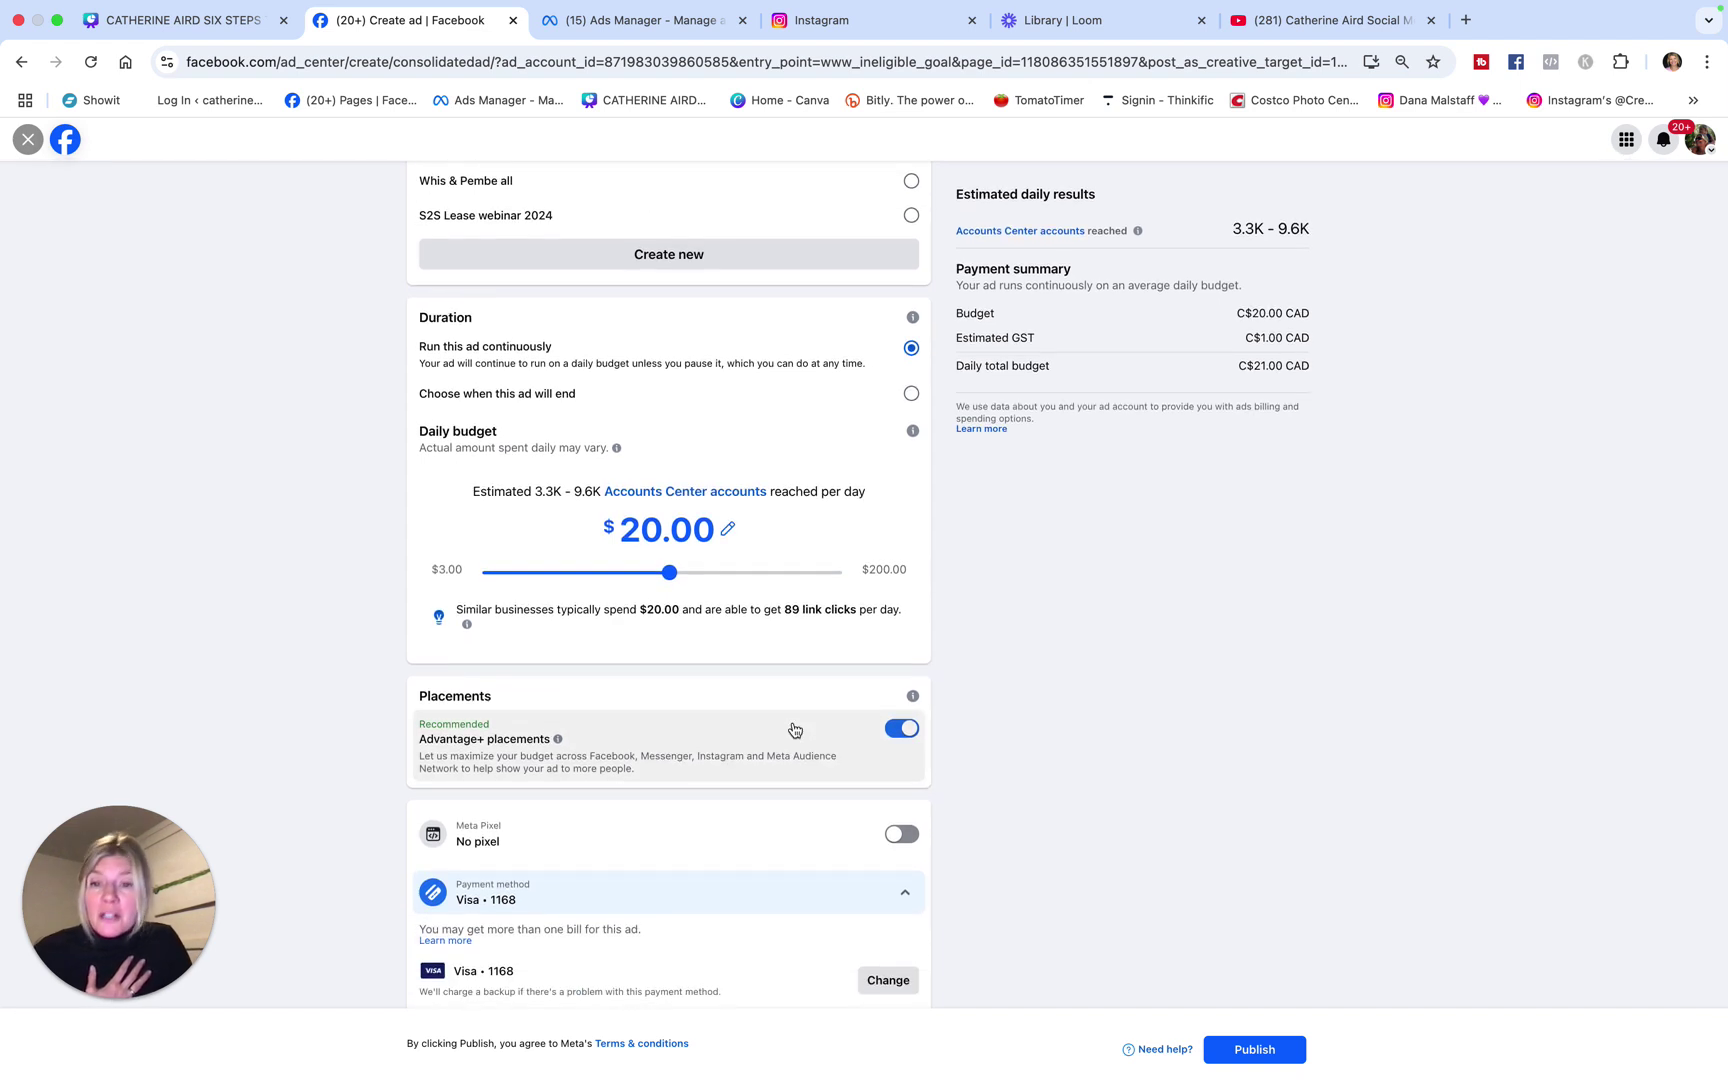
{"action": "scroll", "coordinate": [795, 729], "scroll_direction": "up", "scroll_amount": 1}
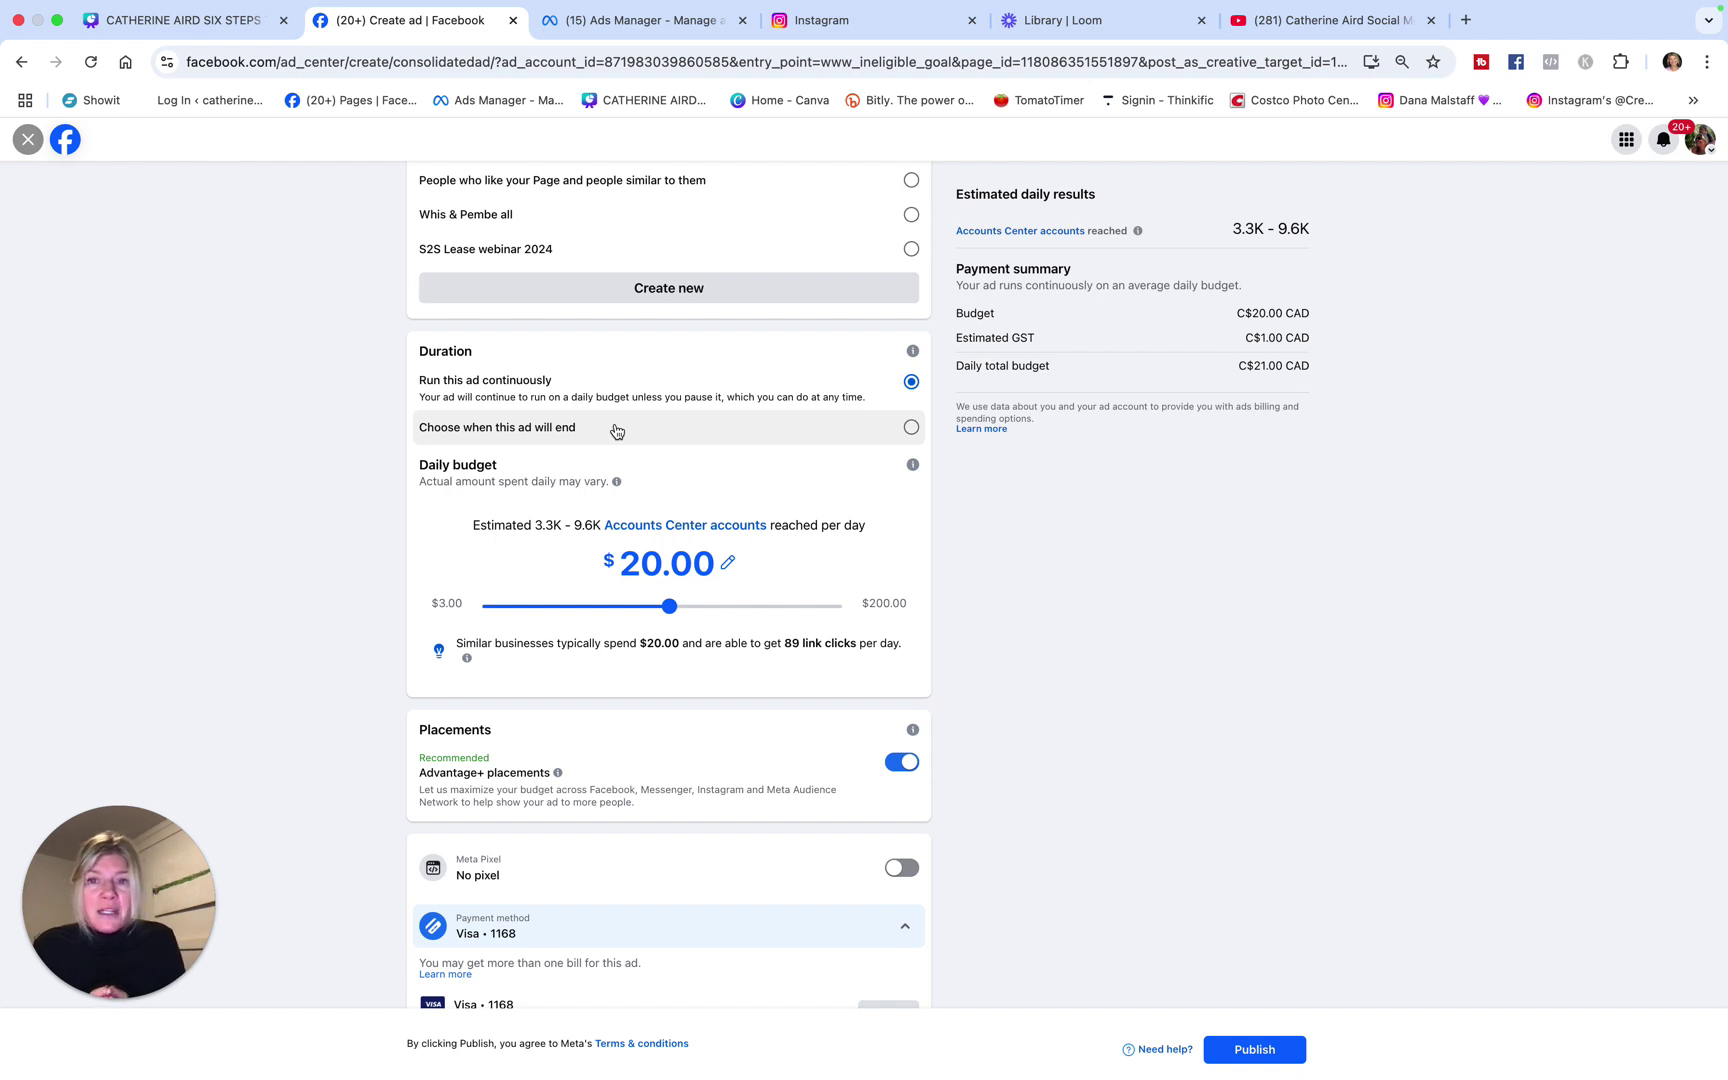
{"action": "scroll", "coordinate": [616, 431], "scroll_direction": "up", "scroll_amount": 1}
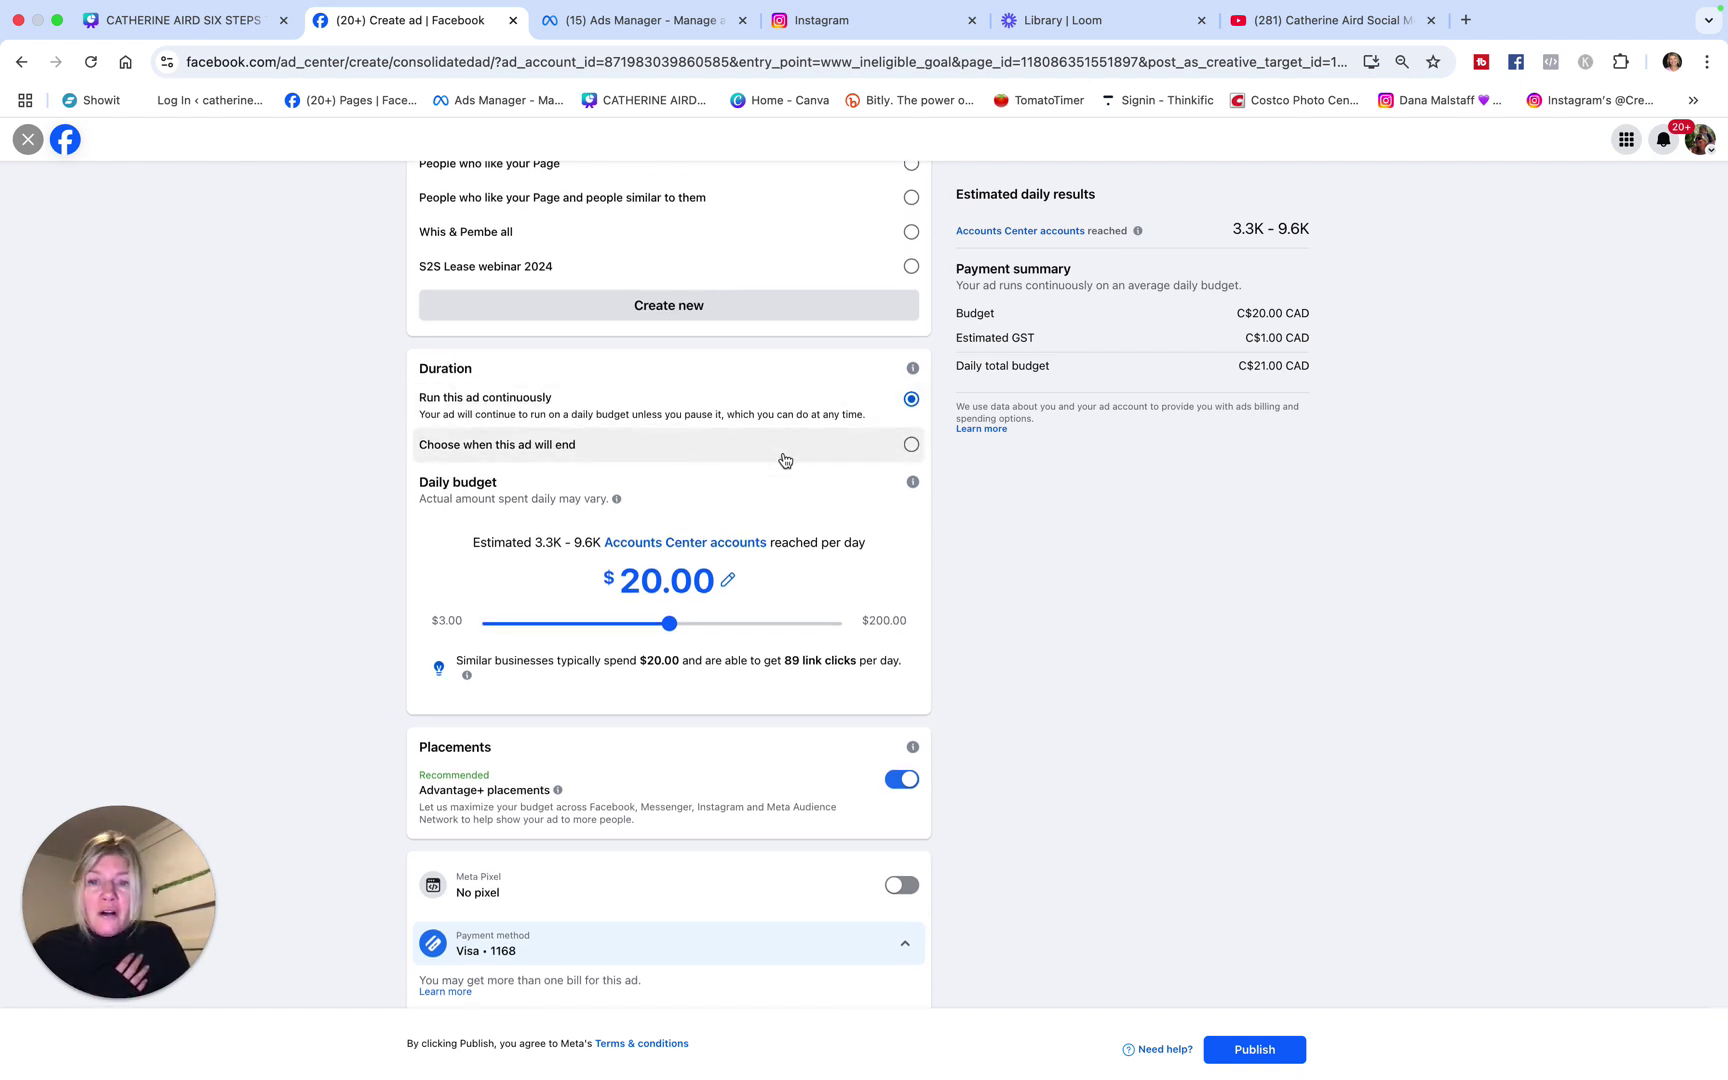
{"action": "left_click", "coordinate": [911, 444]}
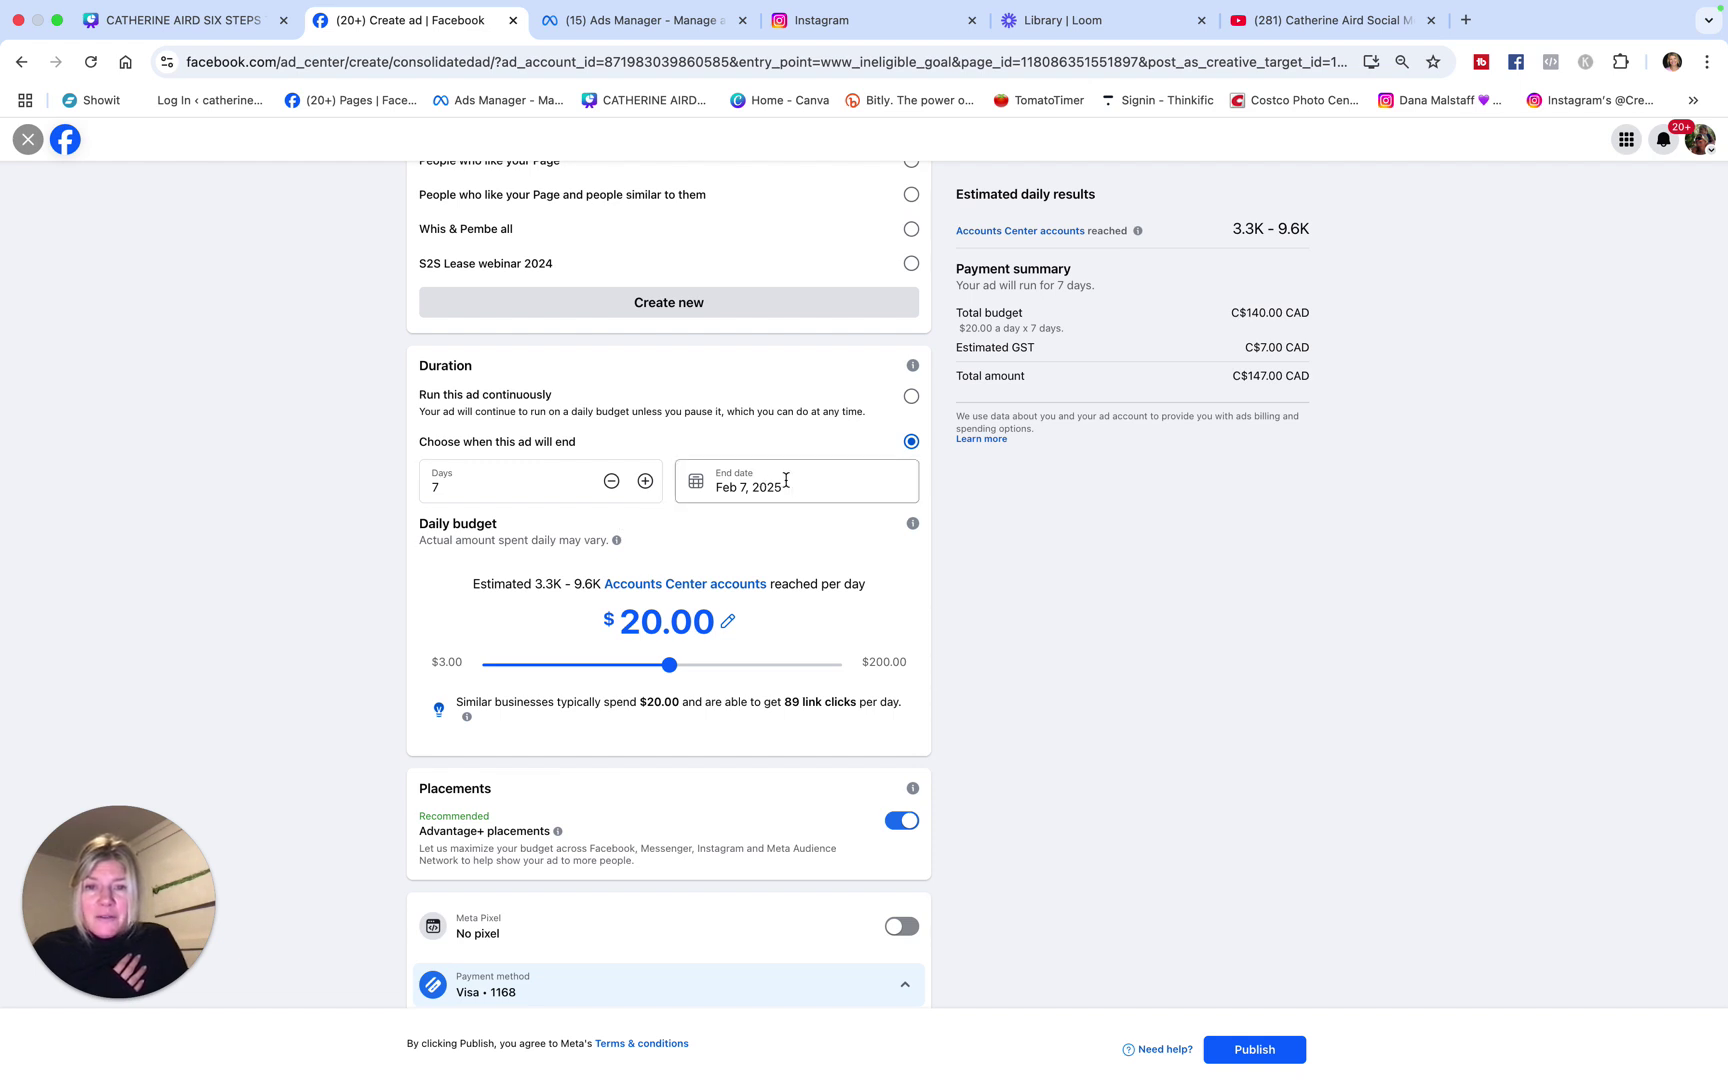
{"action": "scroll", "coordinate": [788, 572], "scroll_direction": "up", "scroll_amount": 1}
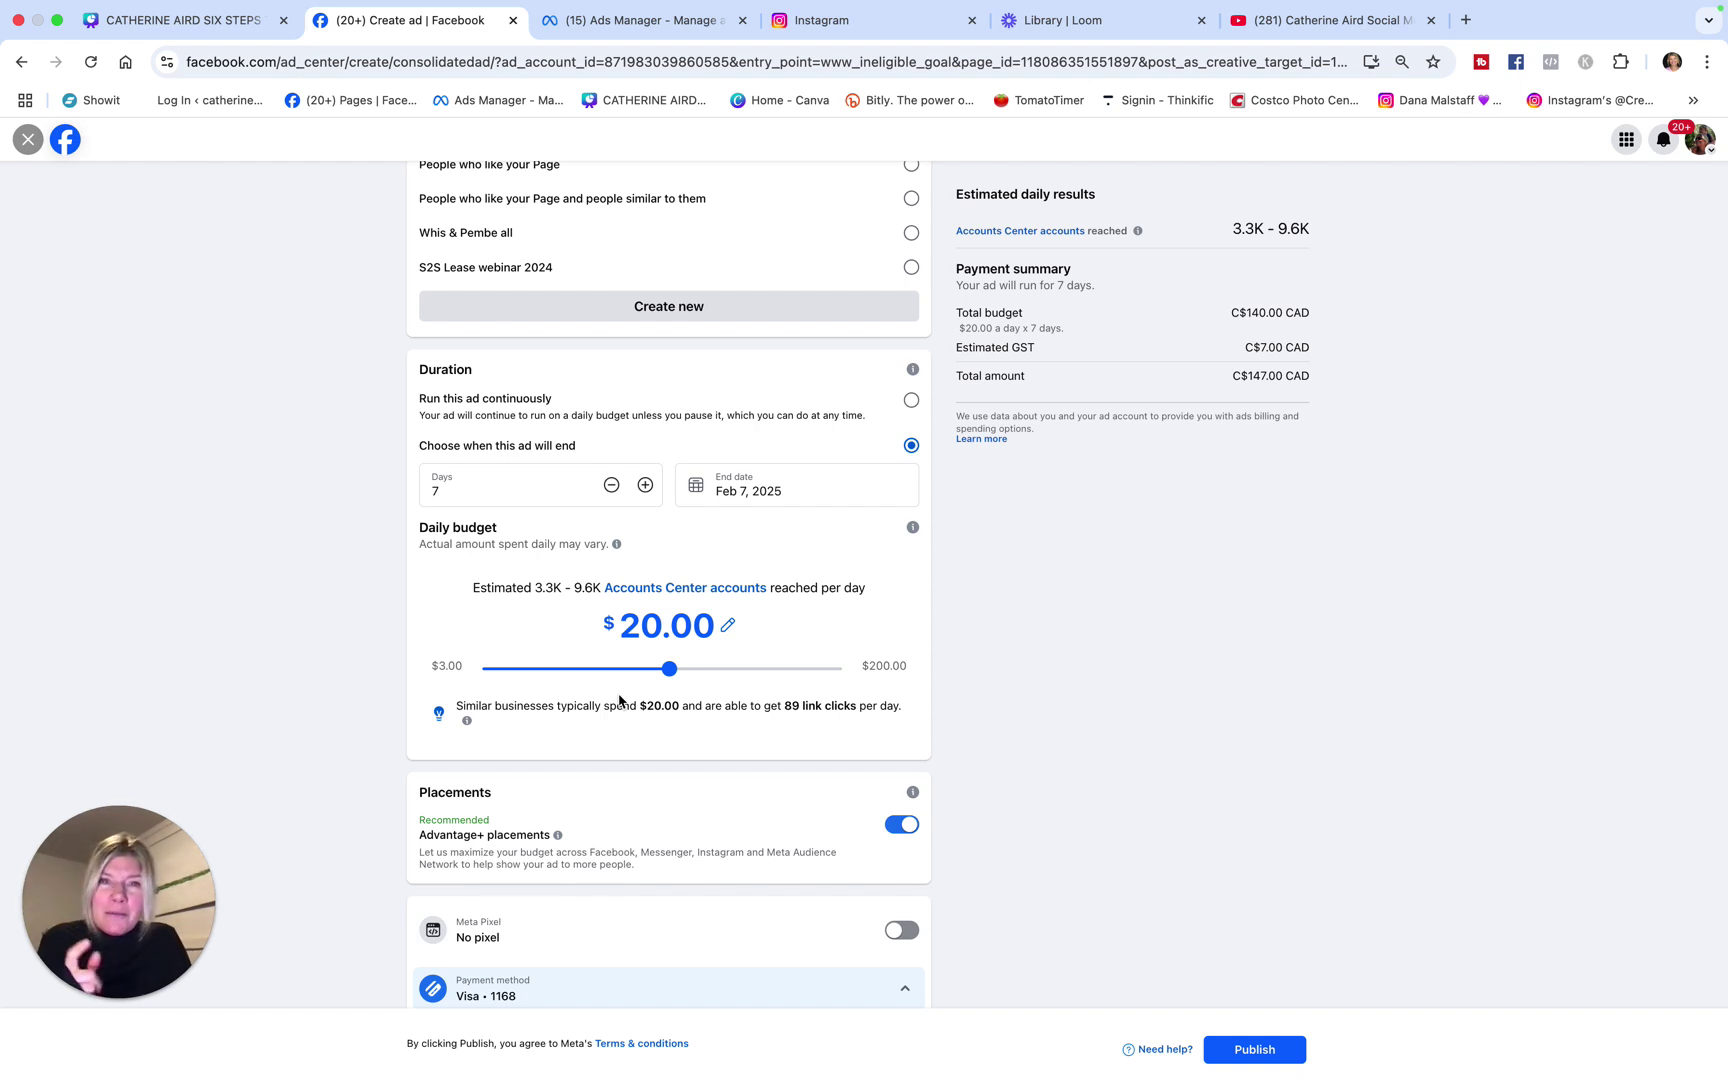
Step: Drop the daily budget slider to the C$3.00 minimum, totalling C$22.05 with GST
{"action": "left_click", "coordinate": [490, 677]}
{"action": "left_click", "coordinate": [488, 676]}
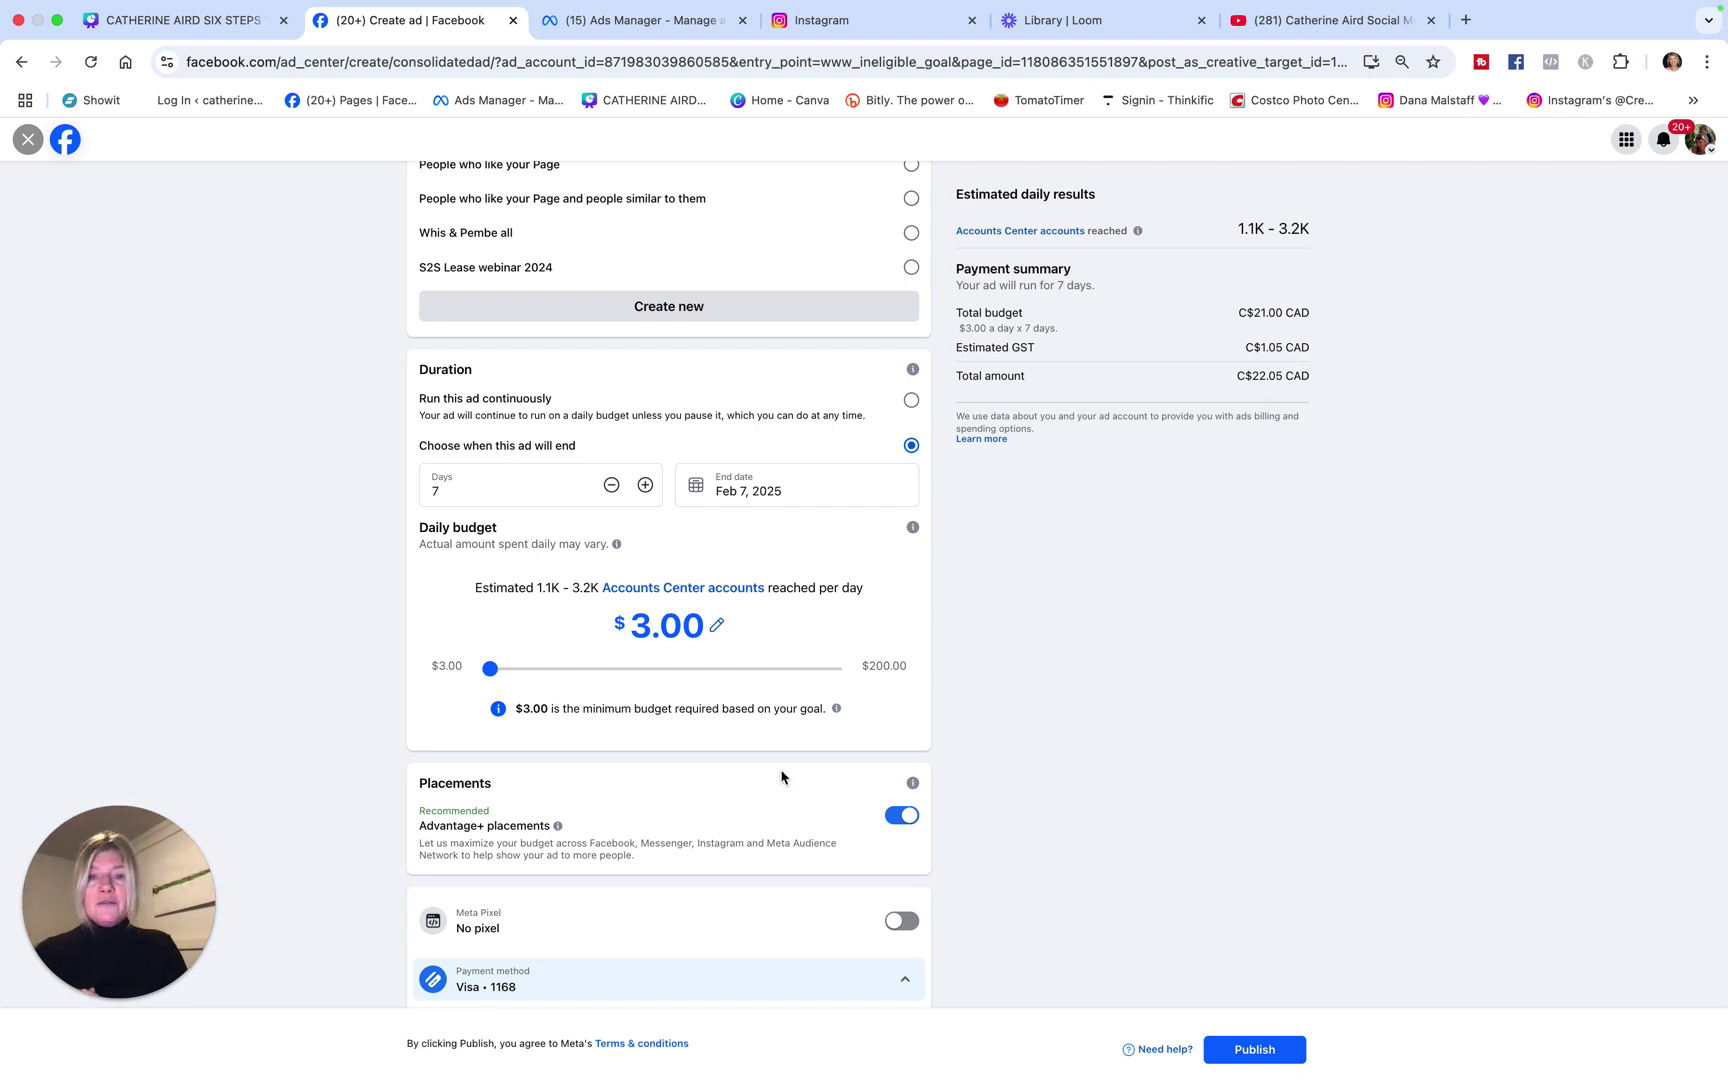
{"action": "scroll", "coordinate": [782, 777], "scroll_direction": "up", "scroll_amount": 1}
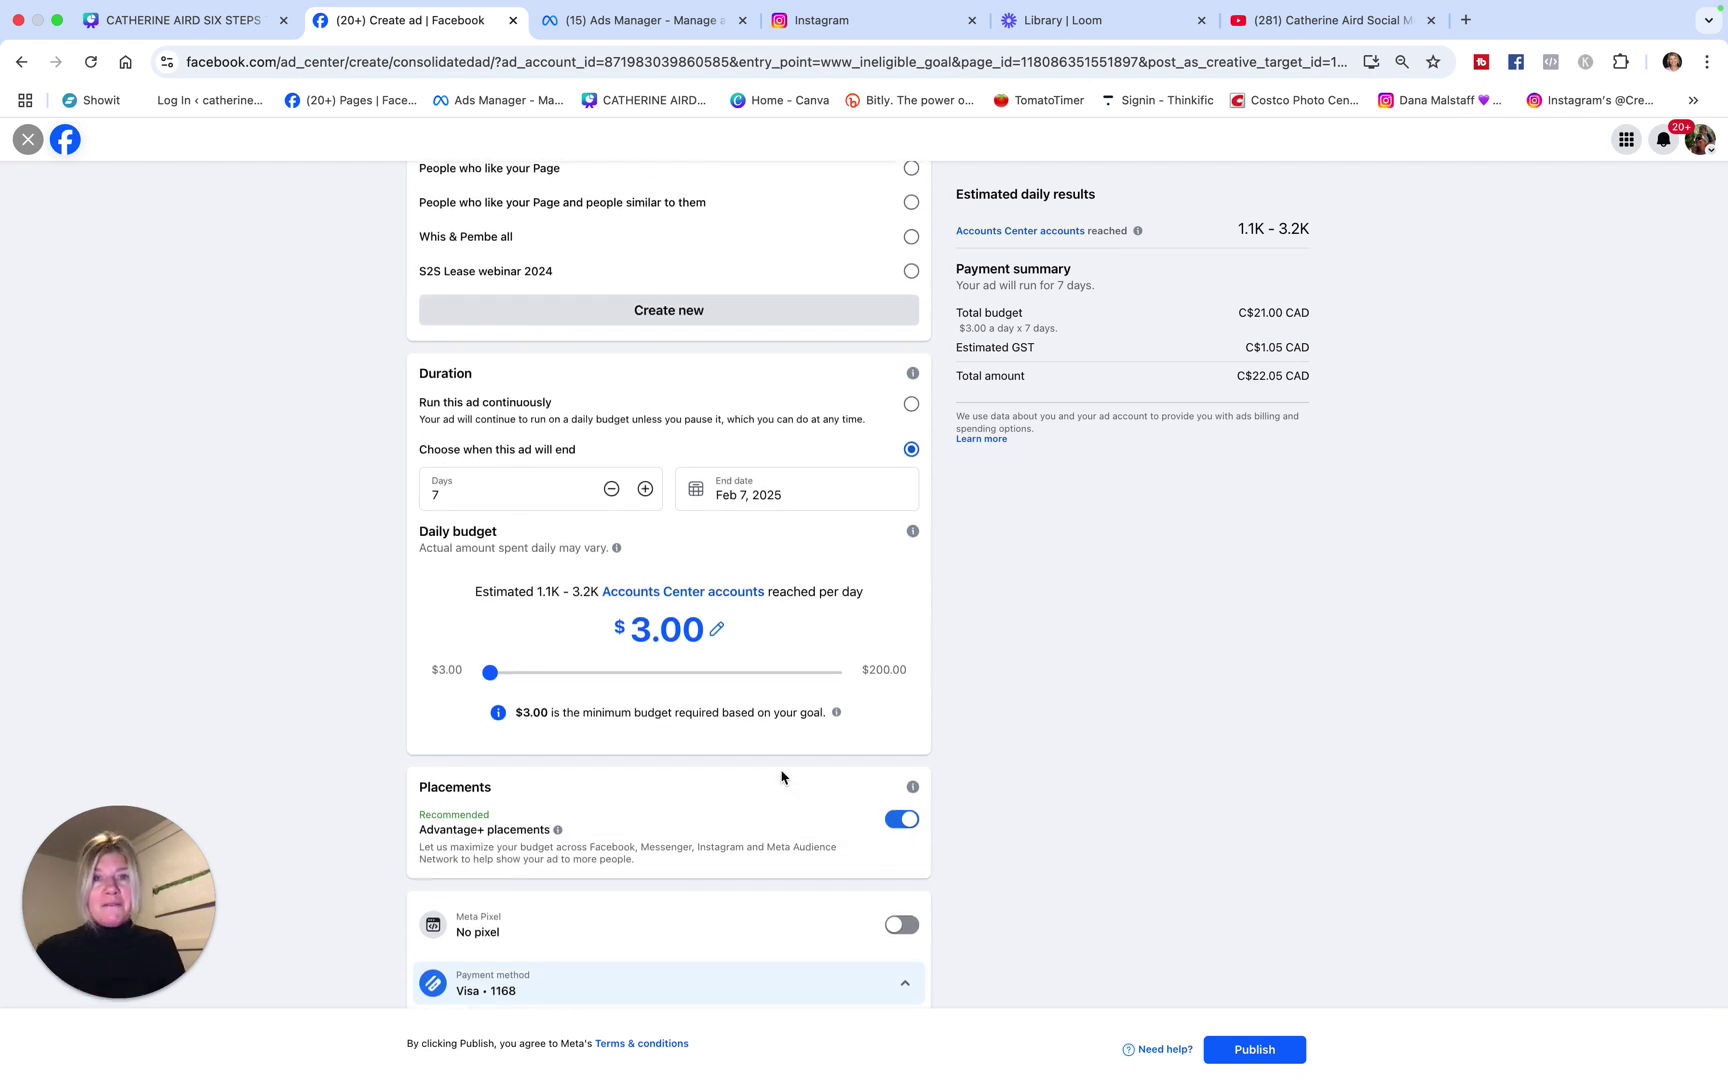
{"action": "scroll", "coordinate": [782, 777], "scroll_direction": "down", "scroll_amount": 3}
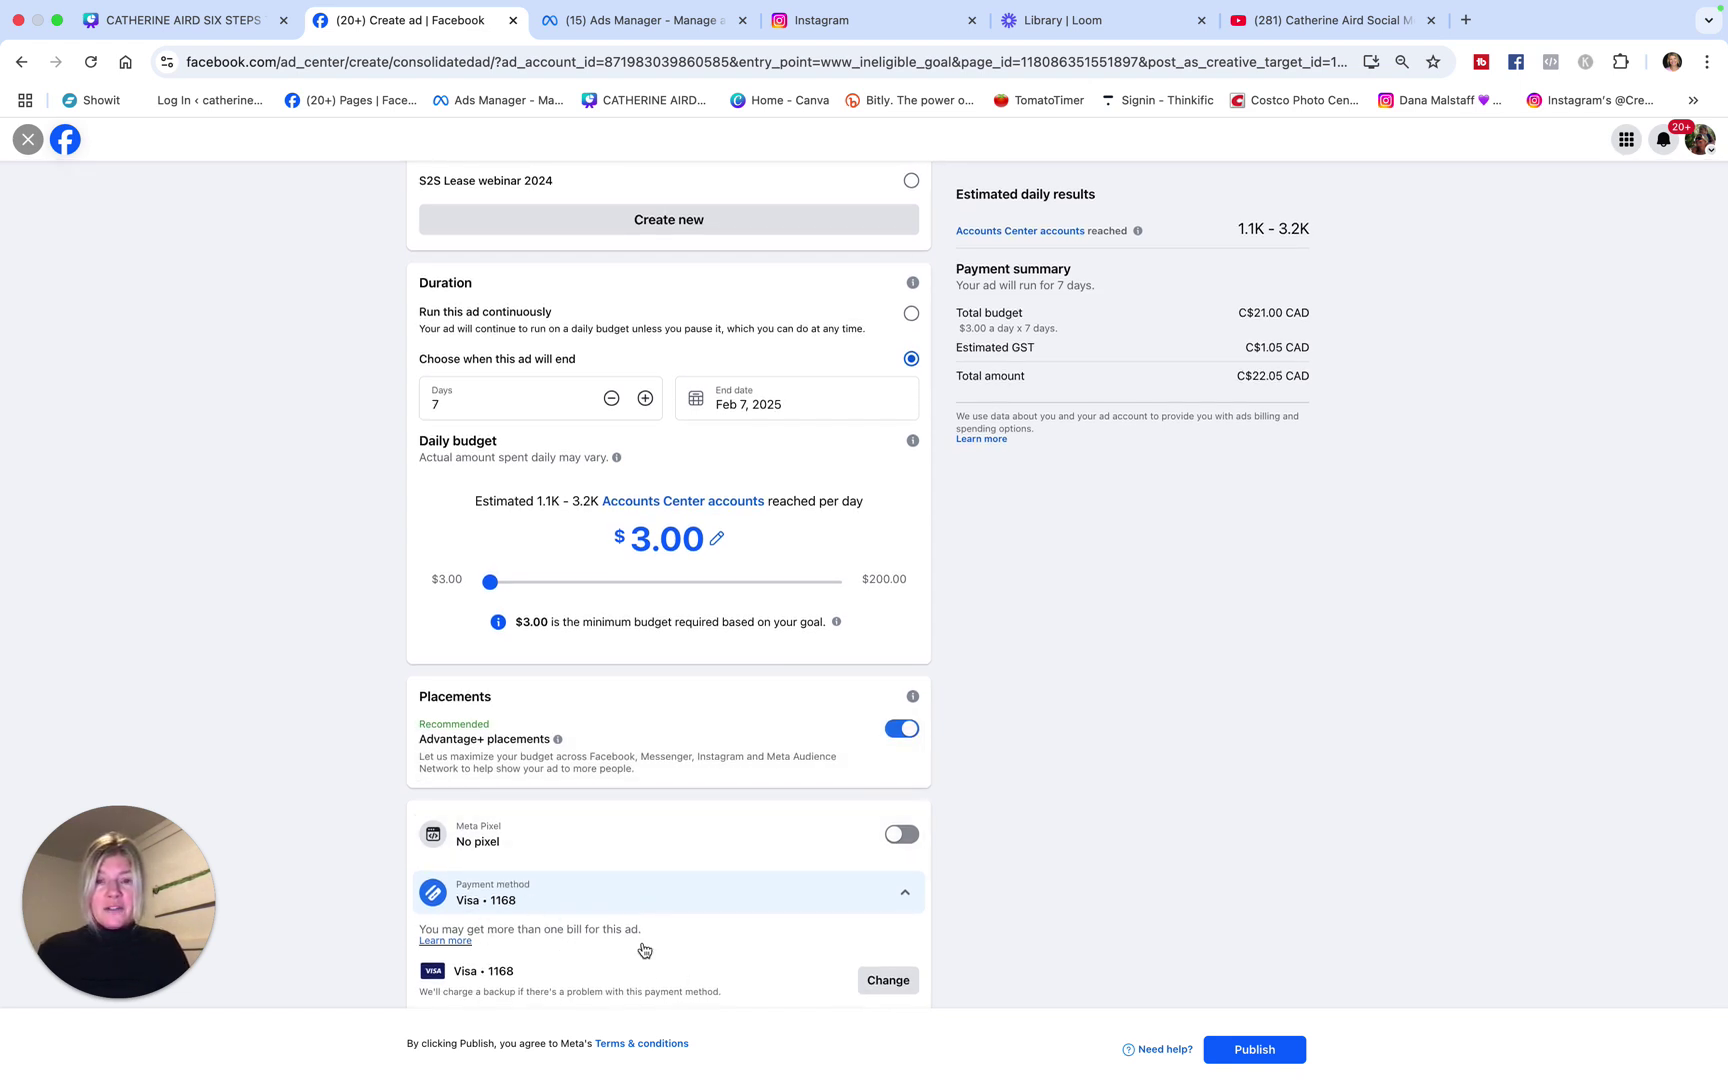
{"action": "scroll", "coordinate": [750, 976], "scroll_direction": "up", "scroll_amount": 2}
{"action": "scroll", "coordinate": [748, 976], "scroll_direction": "down", "scroll_amount": 2}
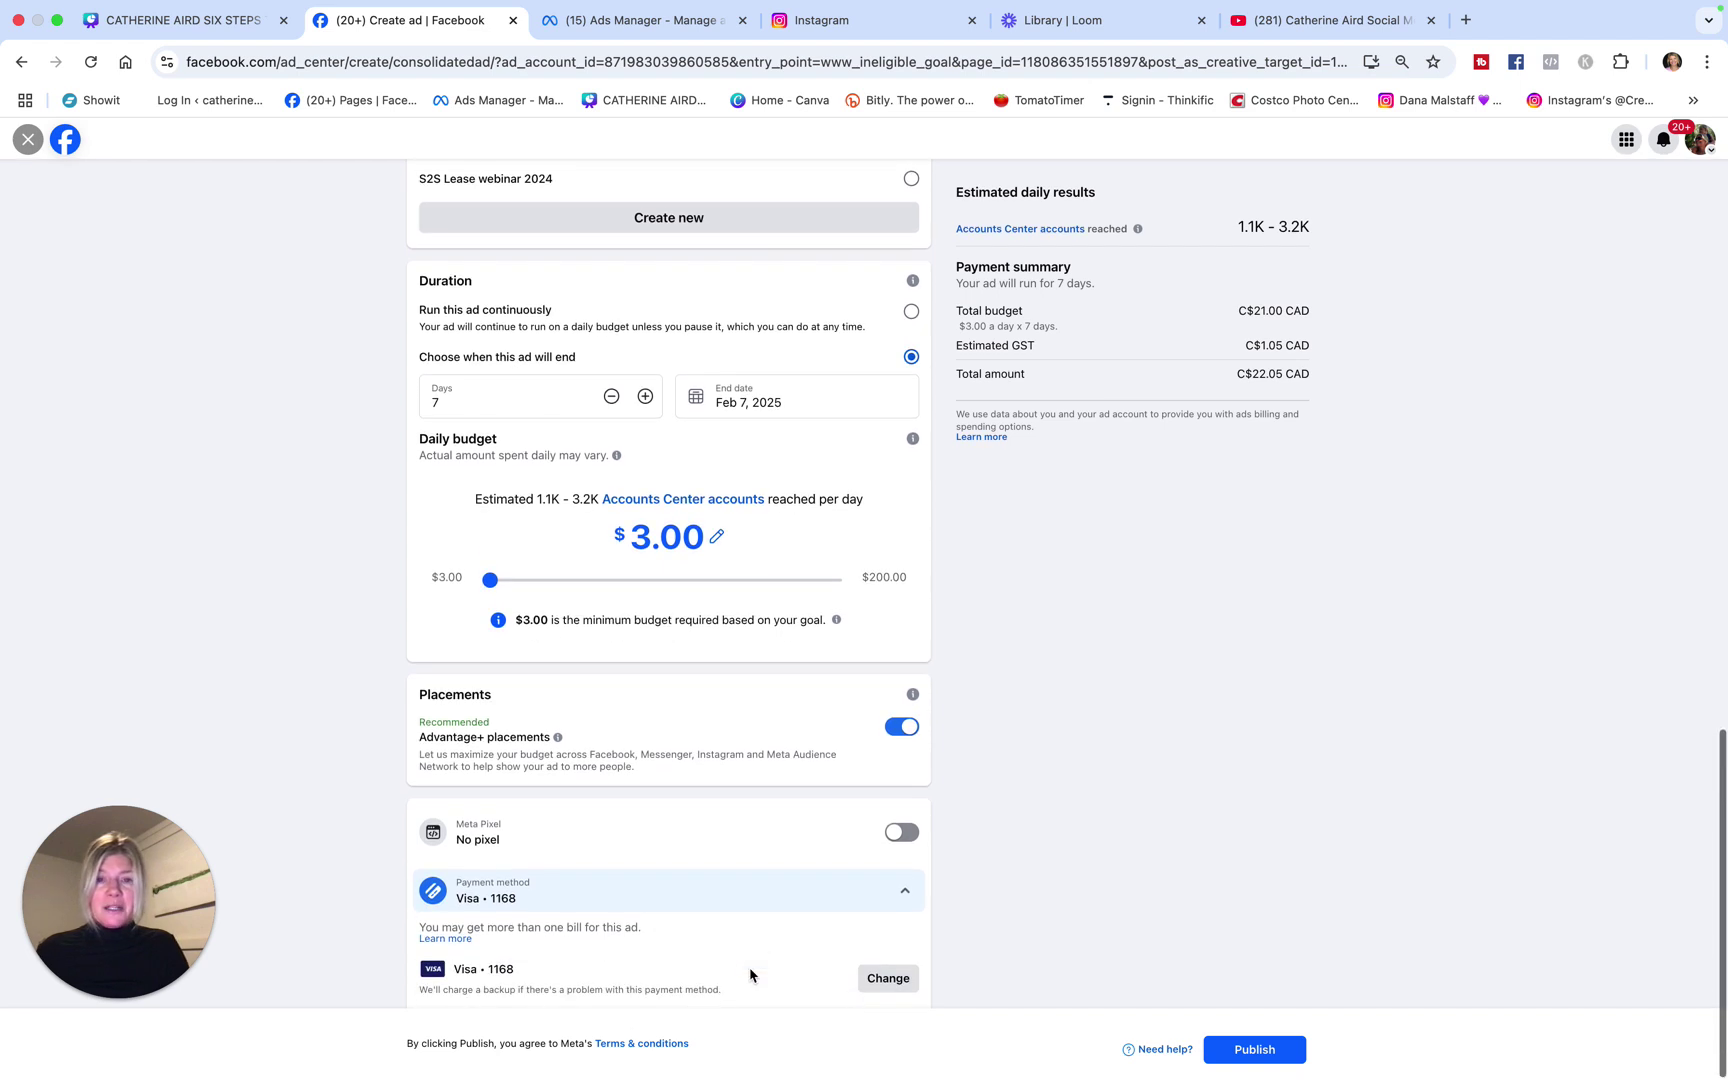
{"action": "scroll", "coordinate": [748, 976], "scroll_direction": "up", "scroll_amount": 1}
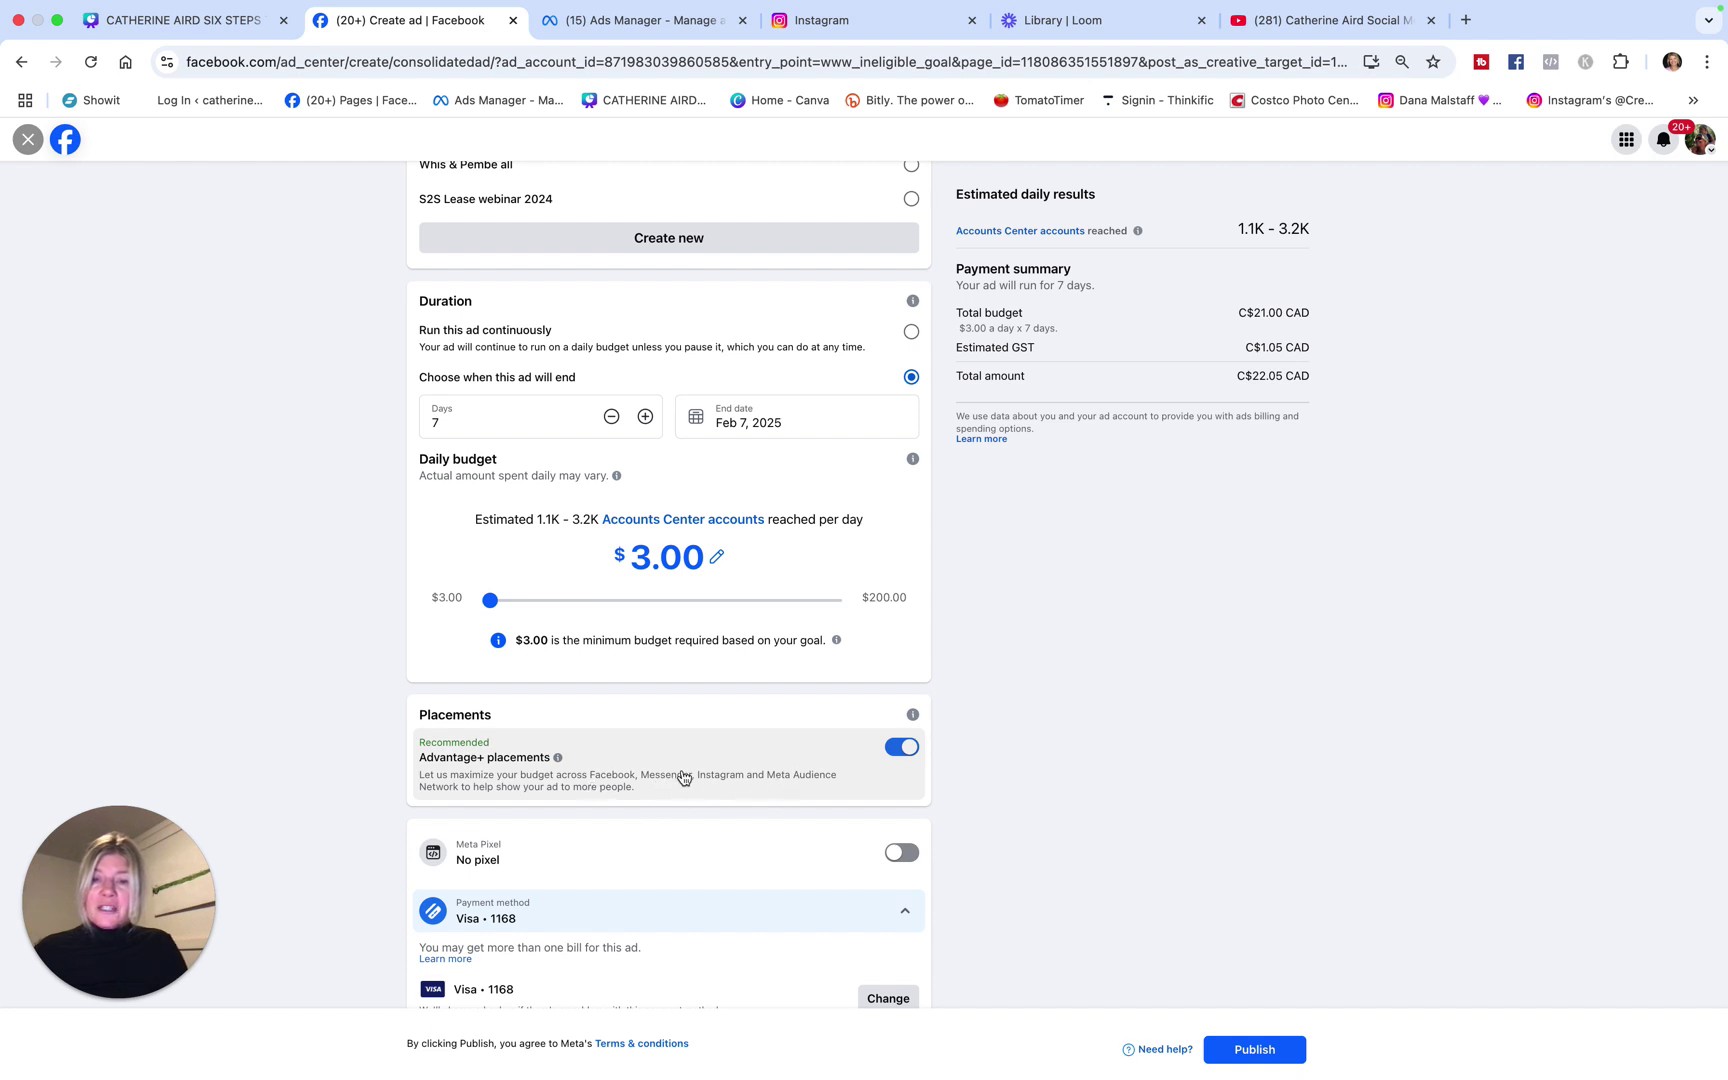
Step: Turn off Advantage+ placements and exclude Messenger, keeping Facebook and Instagram checked
{"action": "left_click", "coordinate": [900, 750]}
{"action": "scroll", "coordinate": [872, 810], "scroll_direction": "down", "scroll_amount": 4}
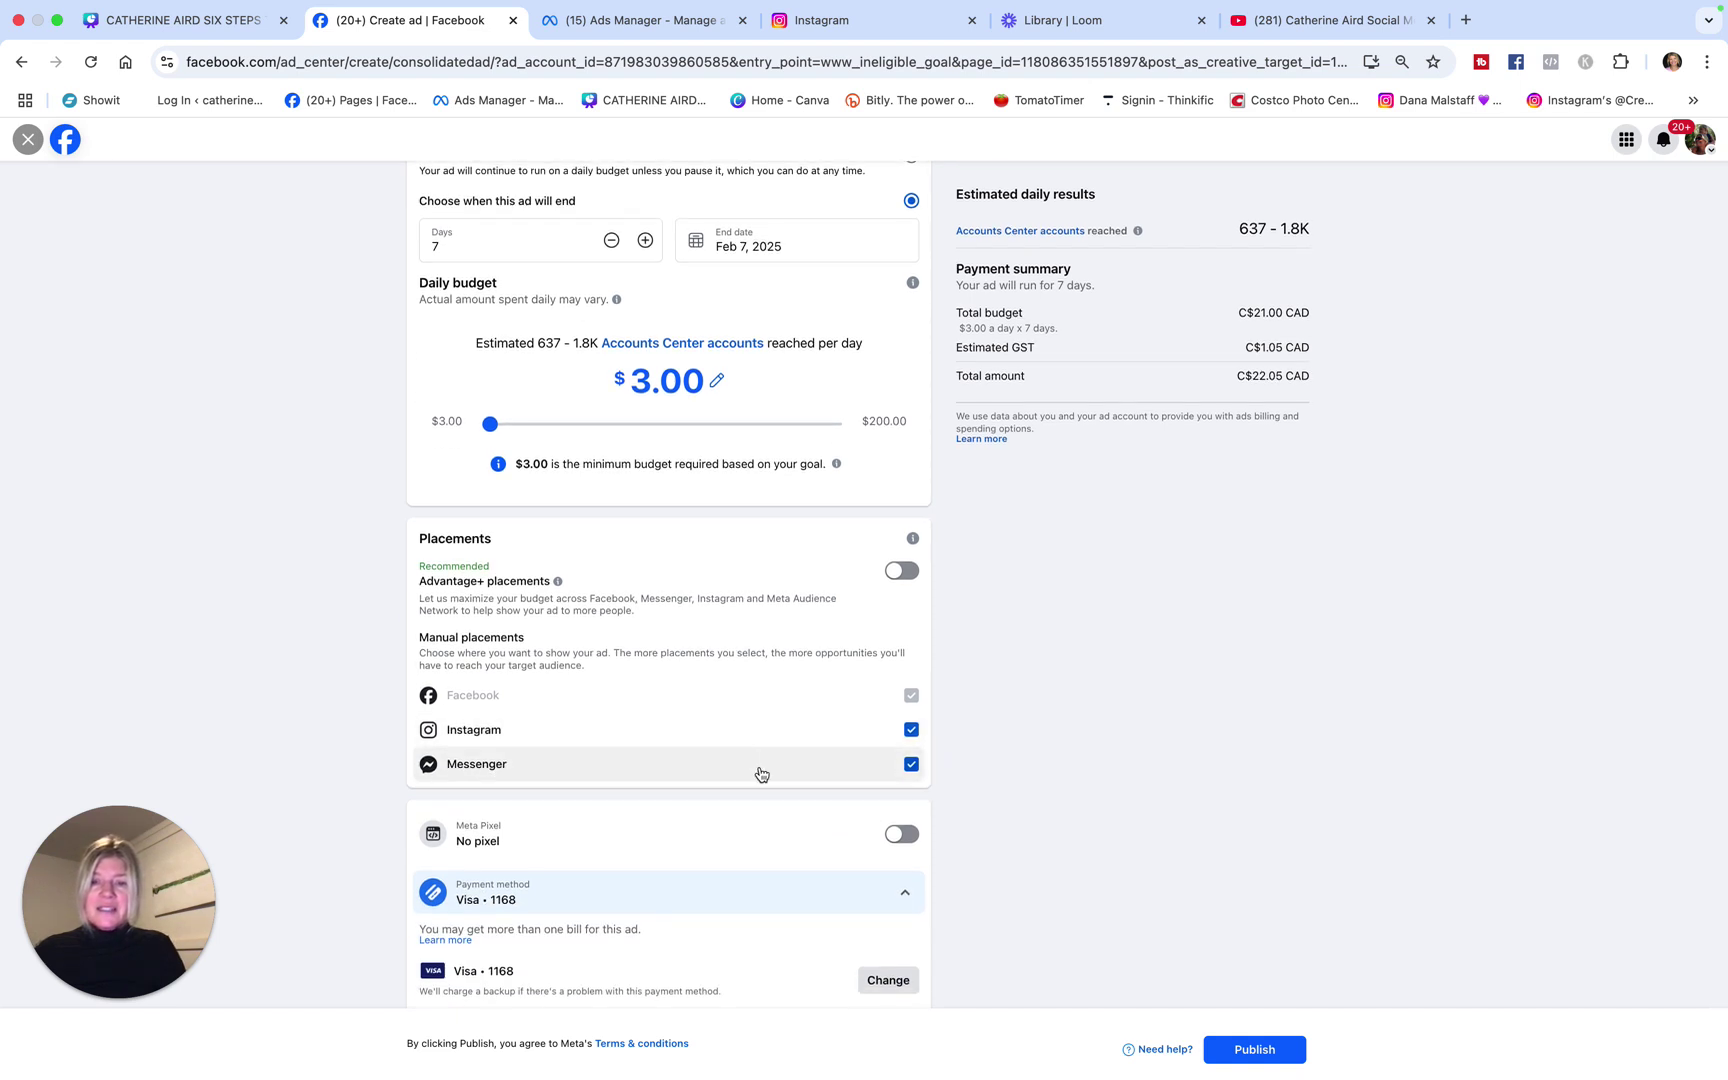
{"action": "left_click", "coordinate": [911, 764]}
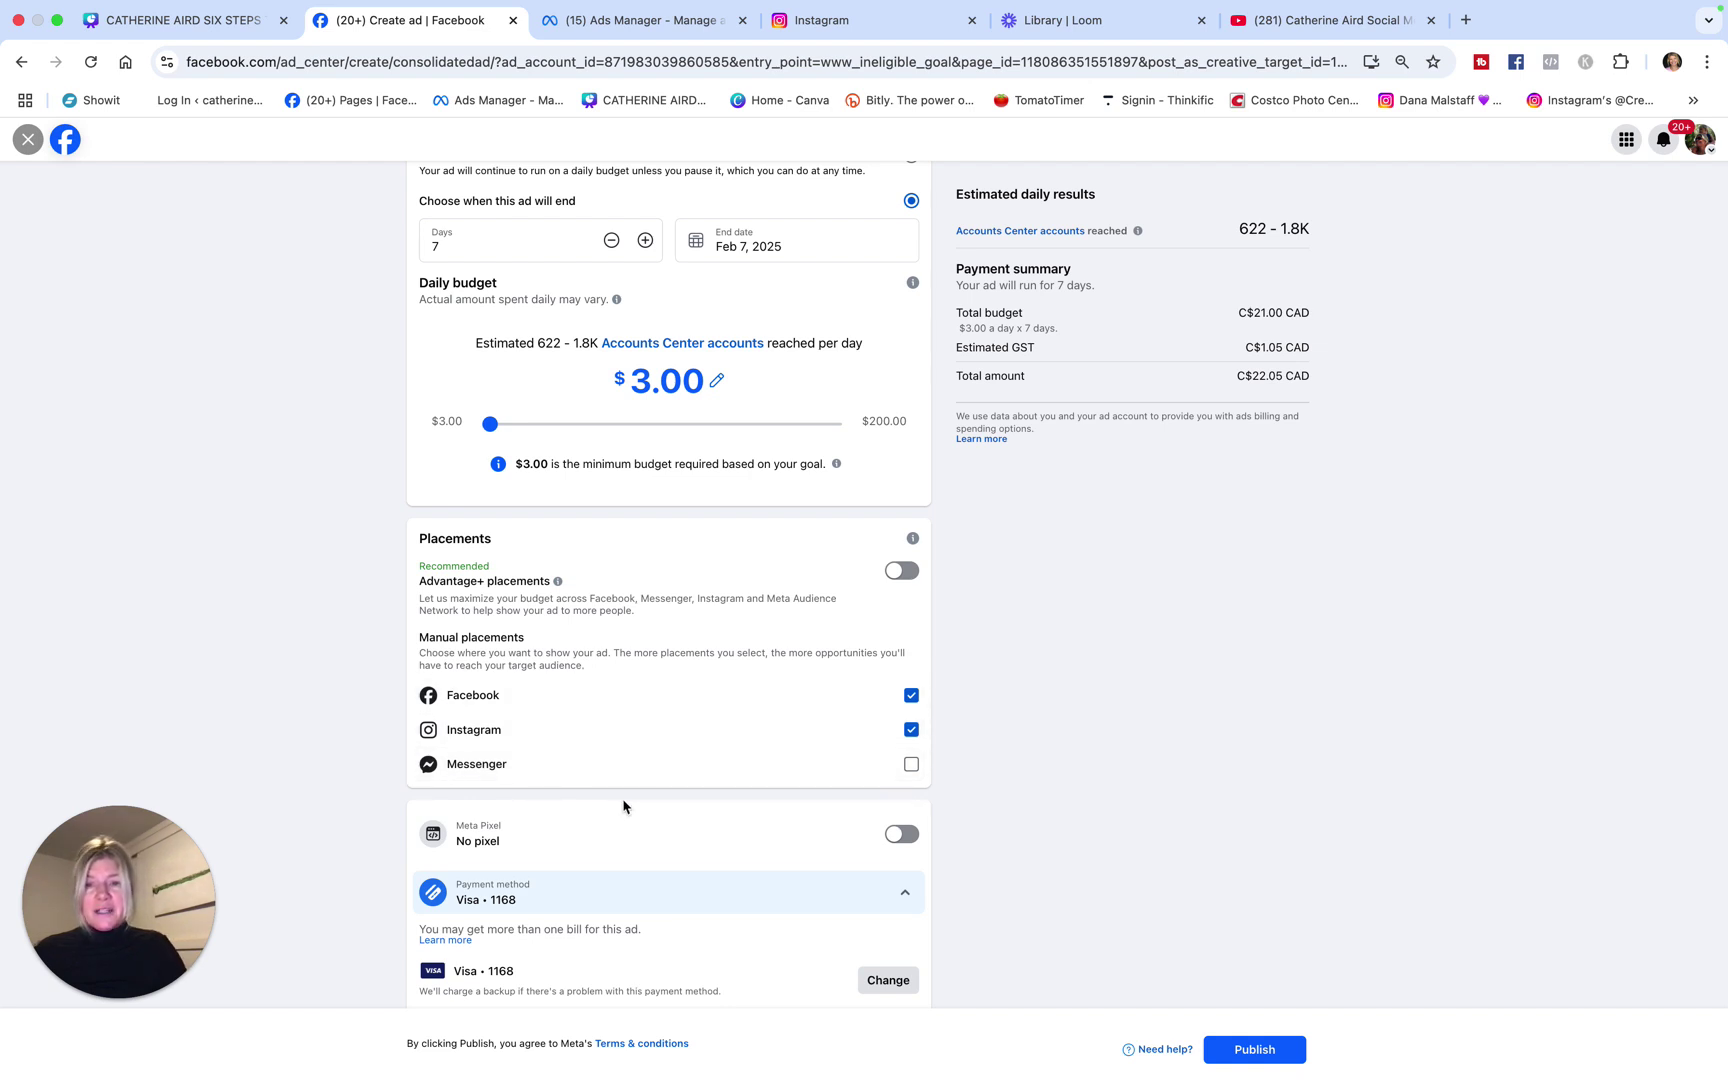
{"action": "left_click", "coordinate": [911, 730]}
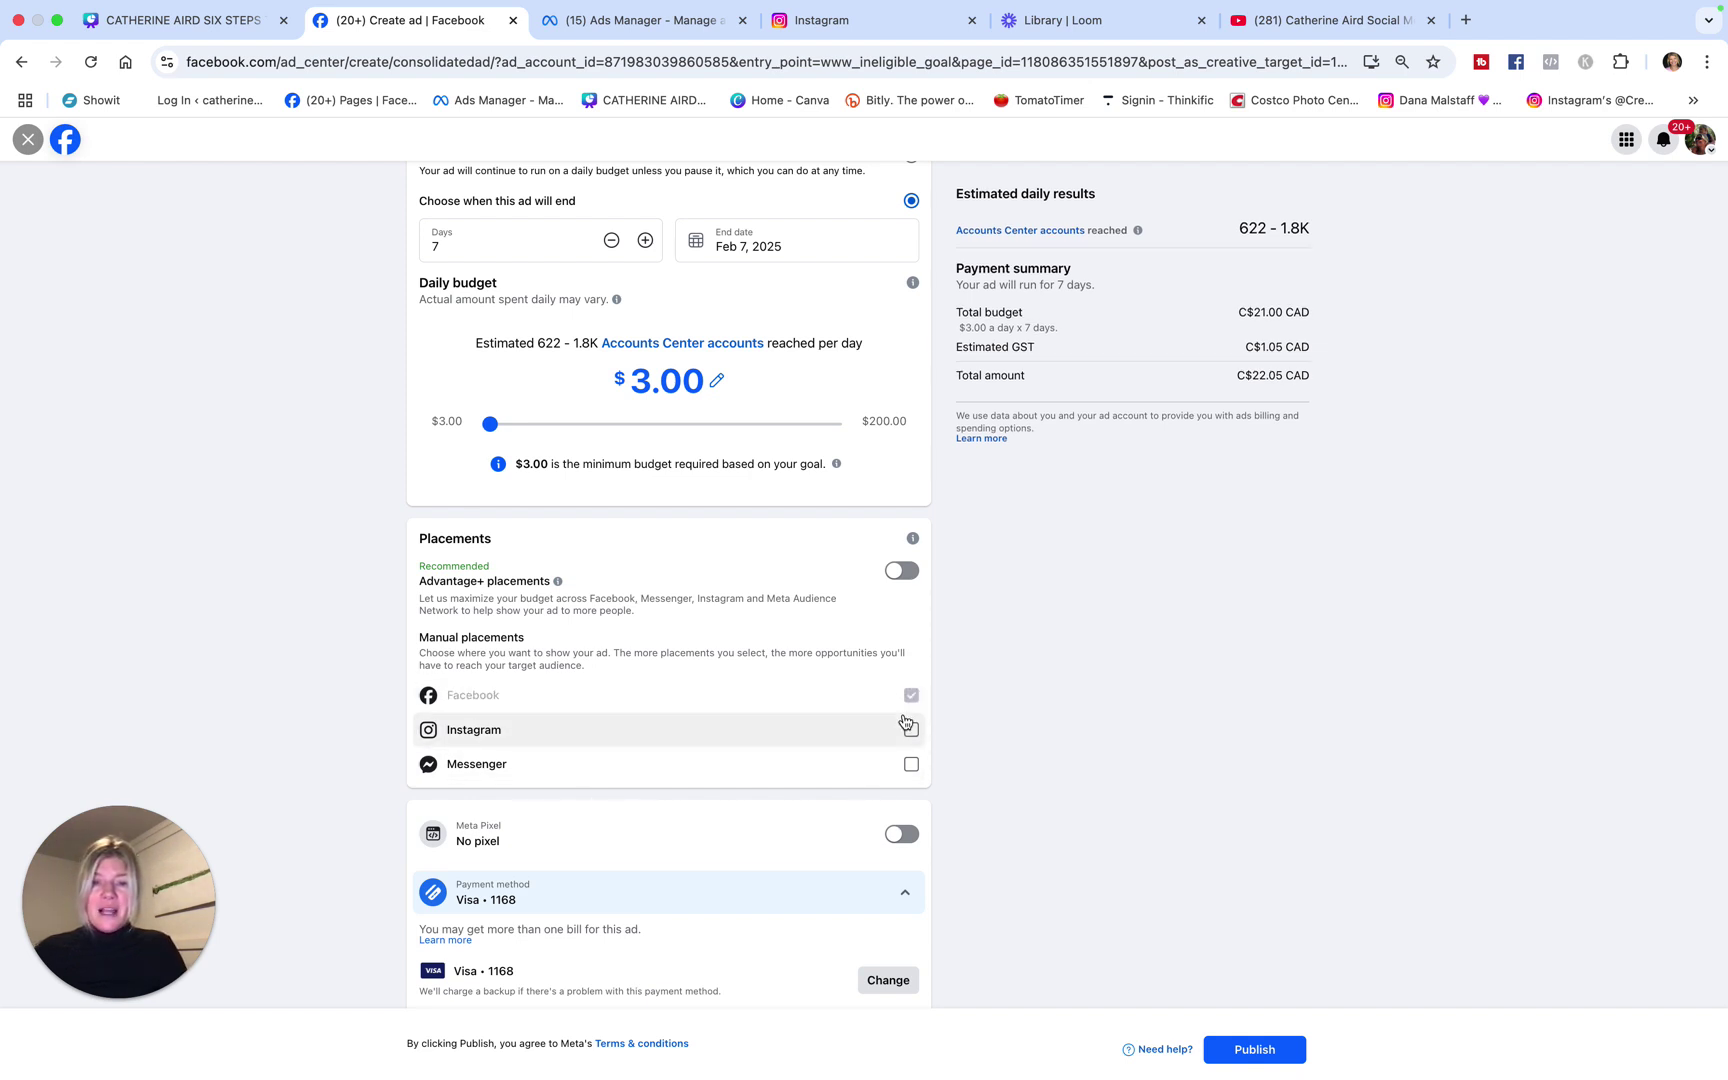
{"action": "left_click", "coordinate": [911, 730]}
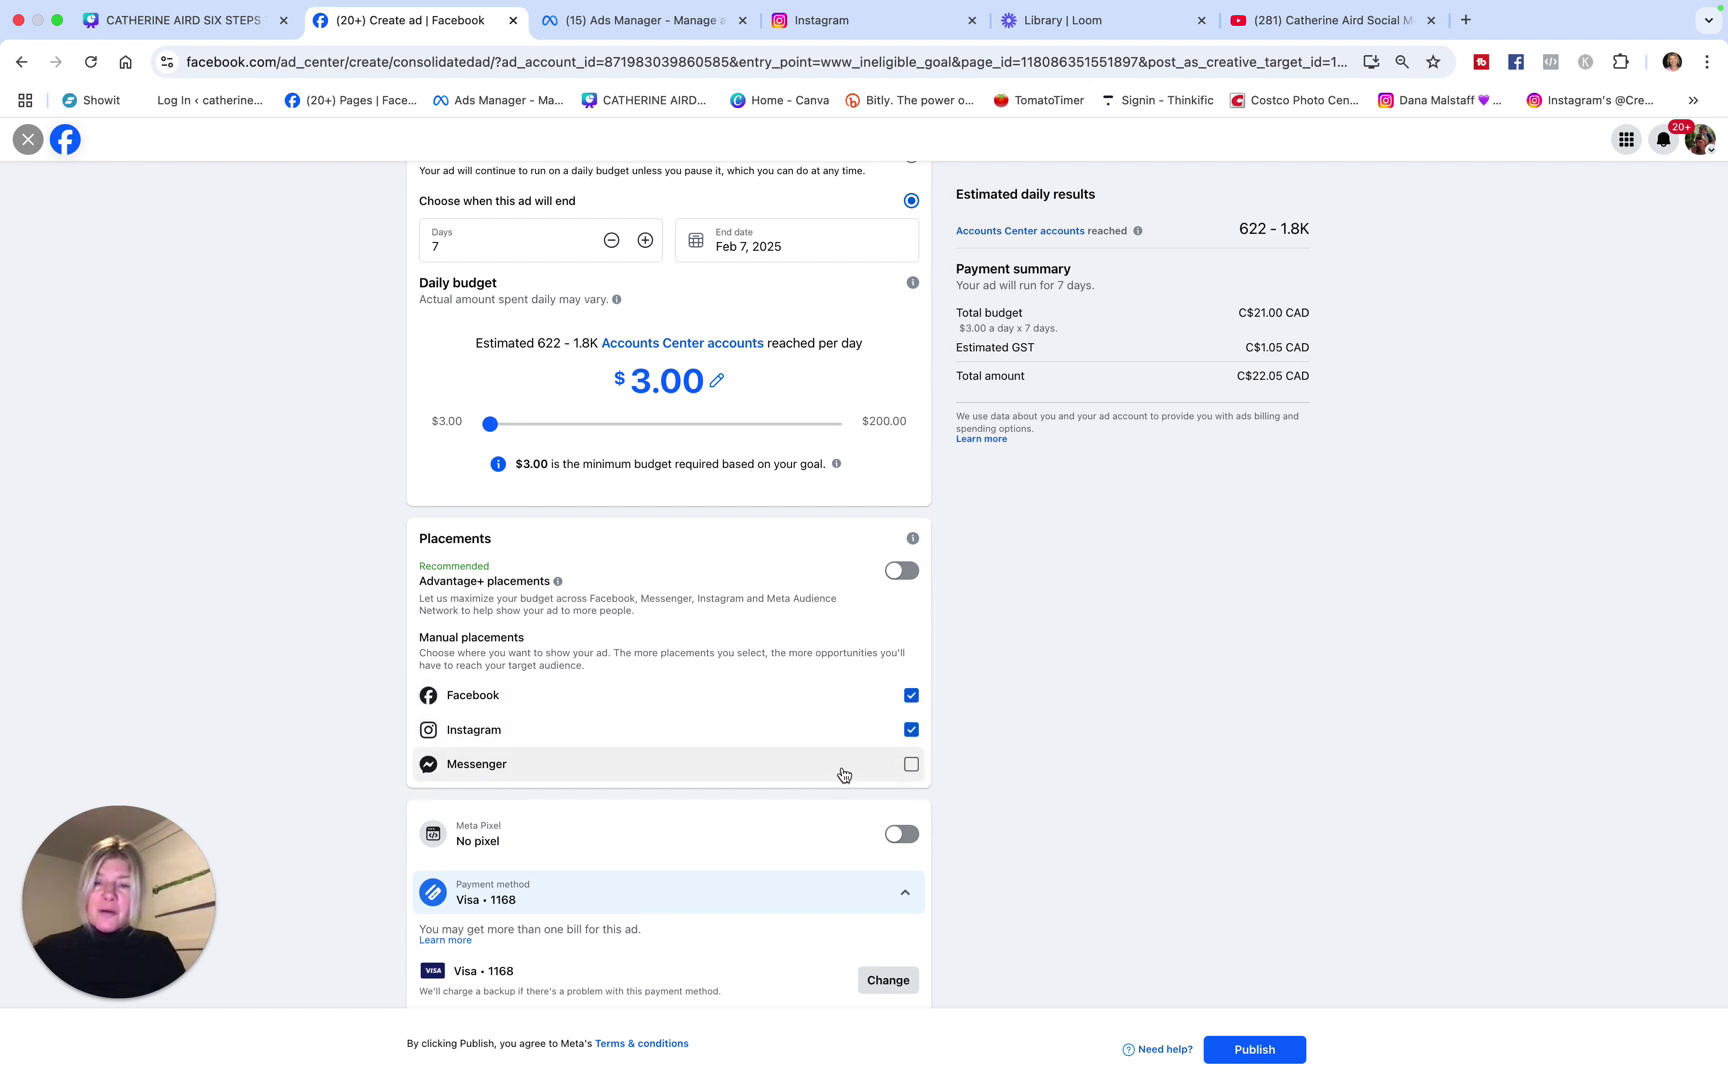
{"action": "left_click", "coordinate": [911, 697]}
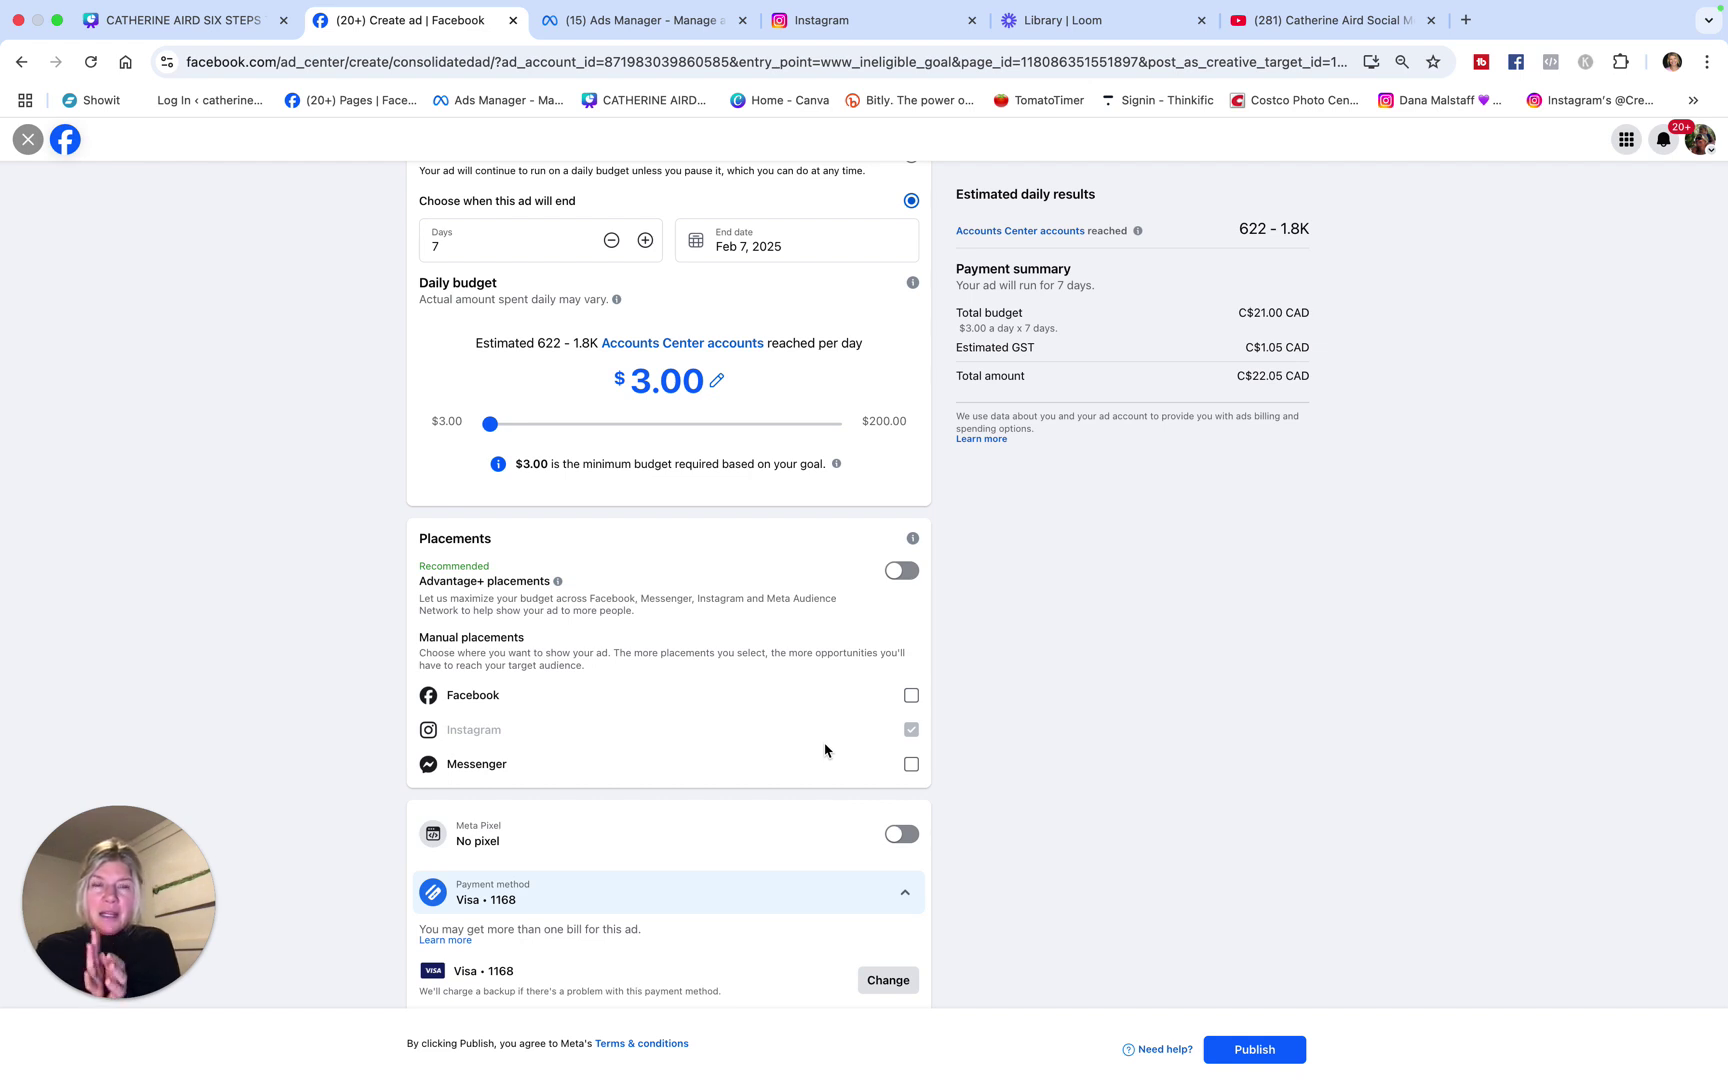
{"action": "left_click", "coordinate": [911, 695]}
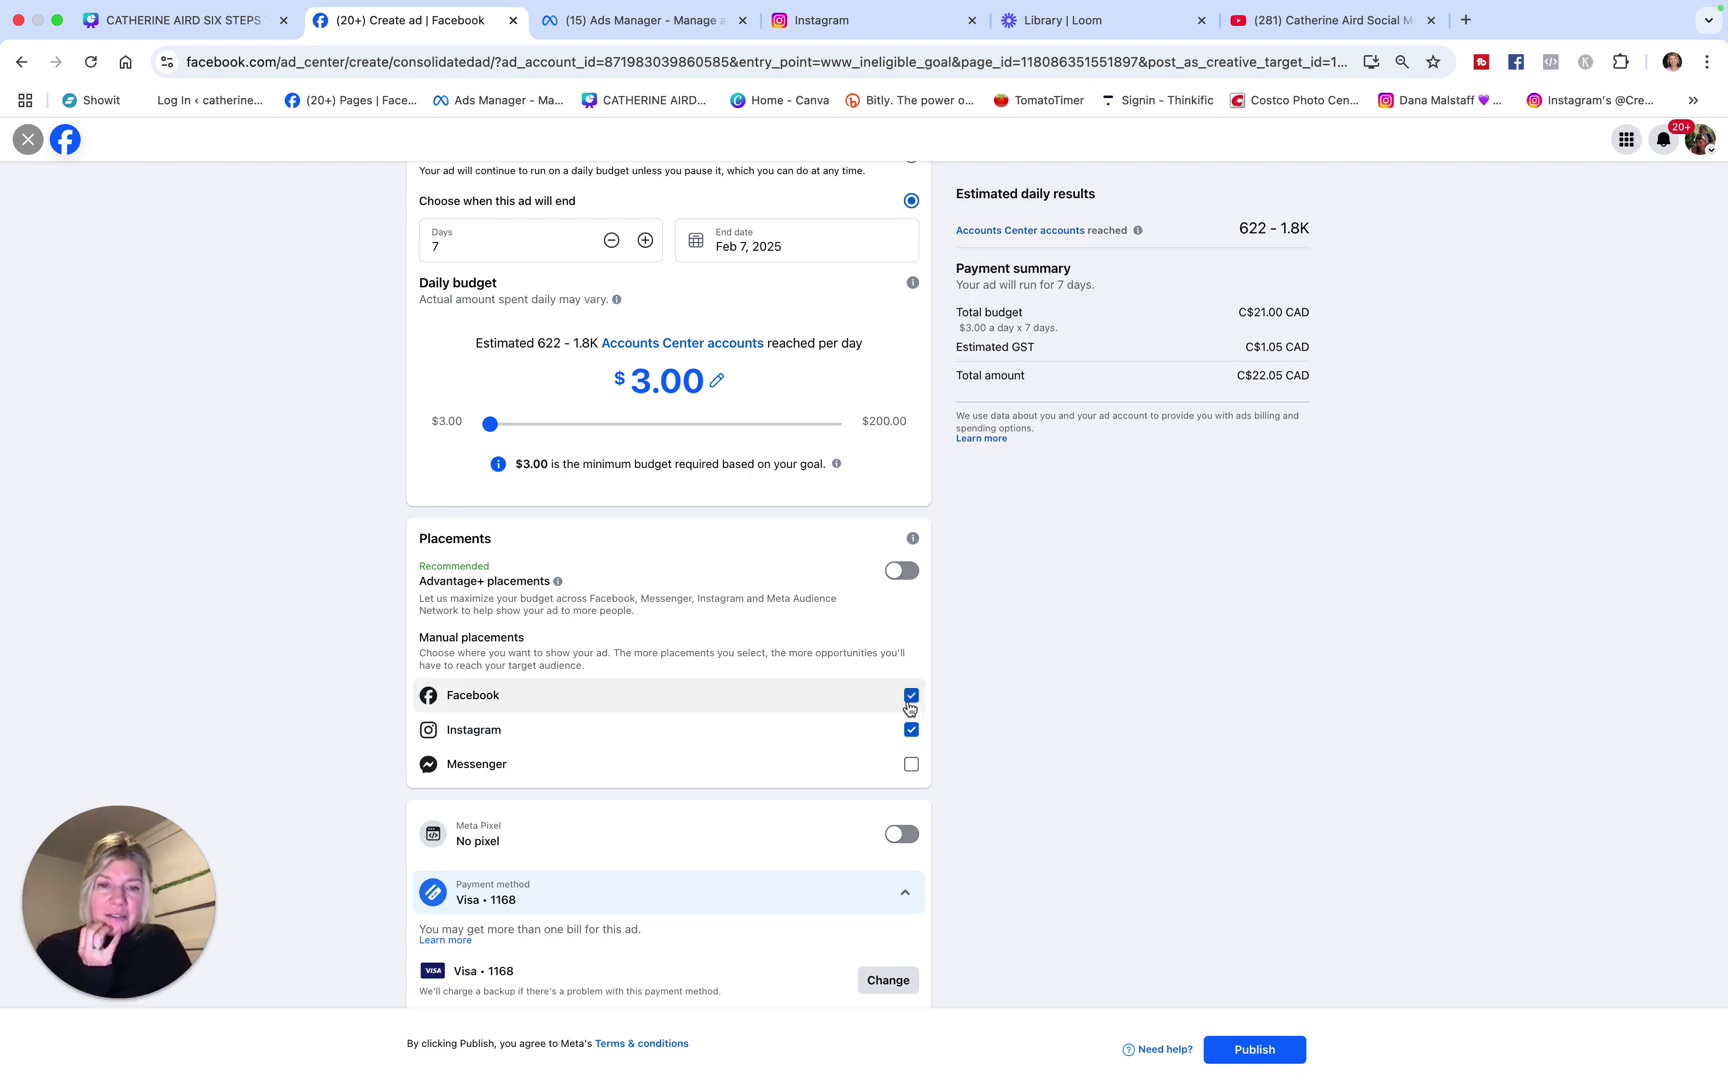
Step: Publish the ad for review, then go to Ad Center
{"action": "left_click", "coordinate": [1255, 1049]}
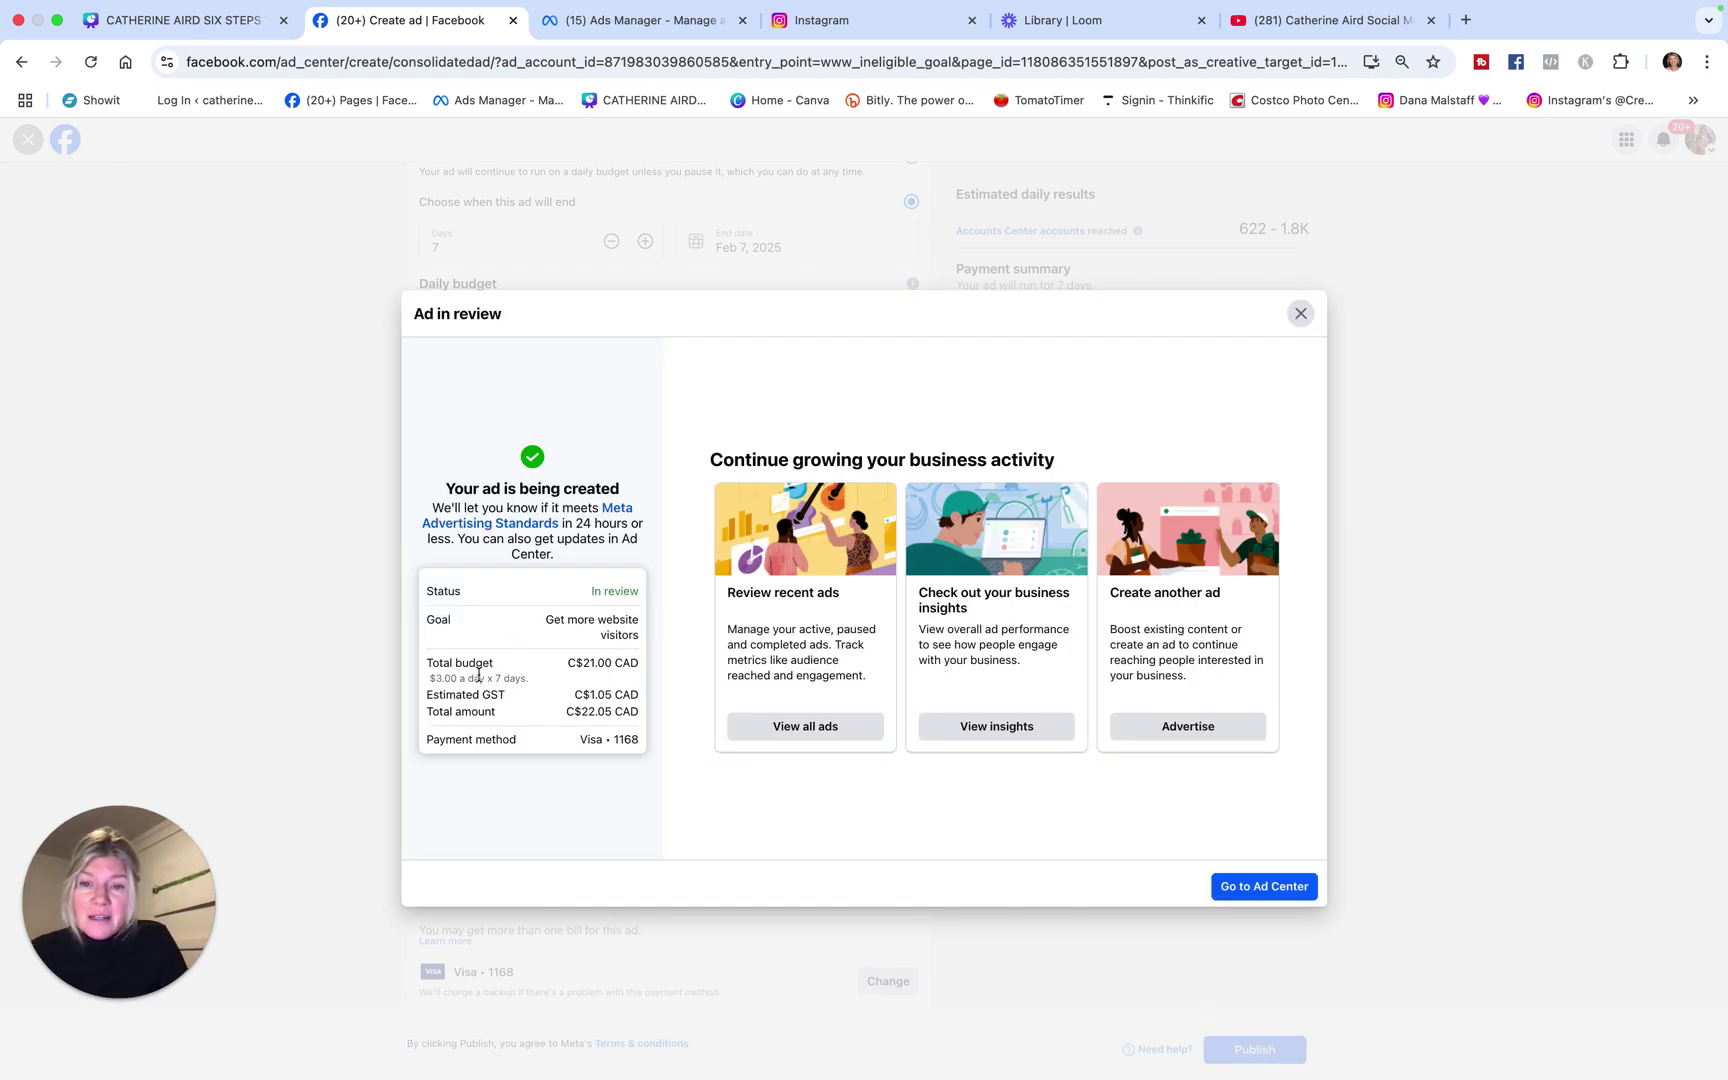
{"action": "left_click", "coordinate": [1265, 892]}
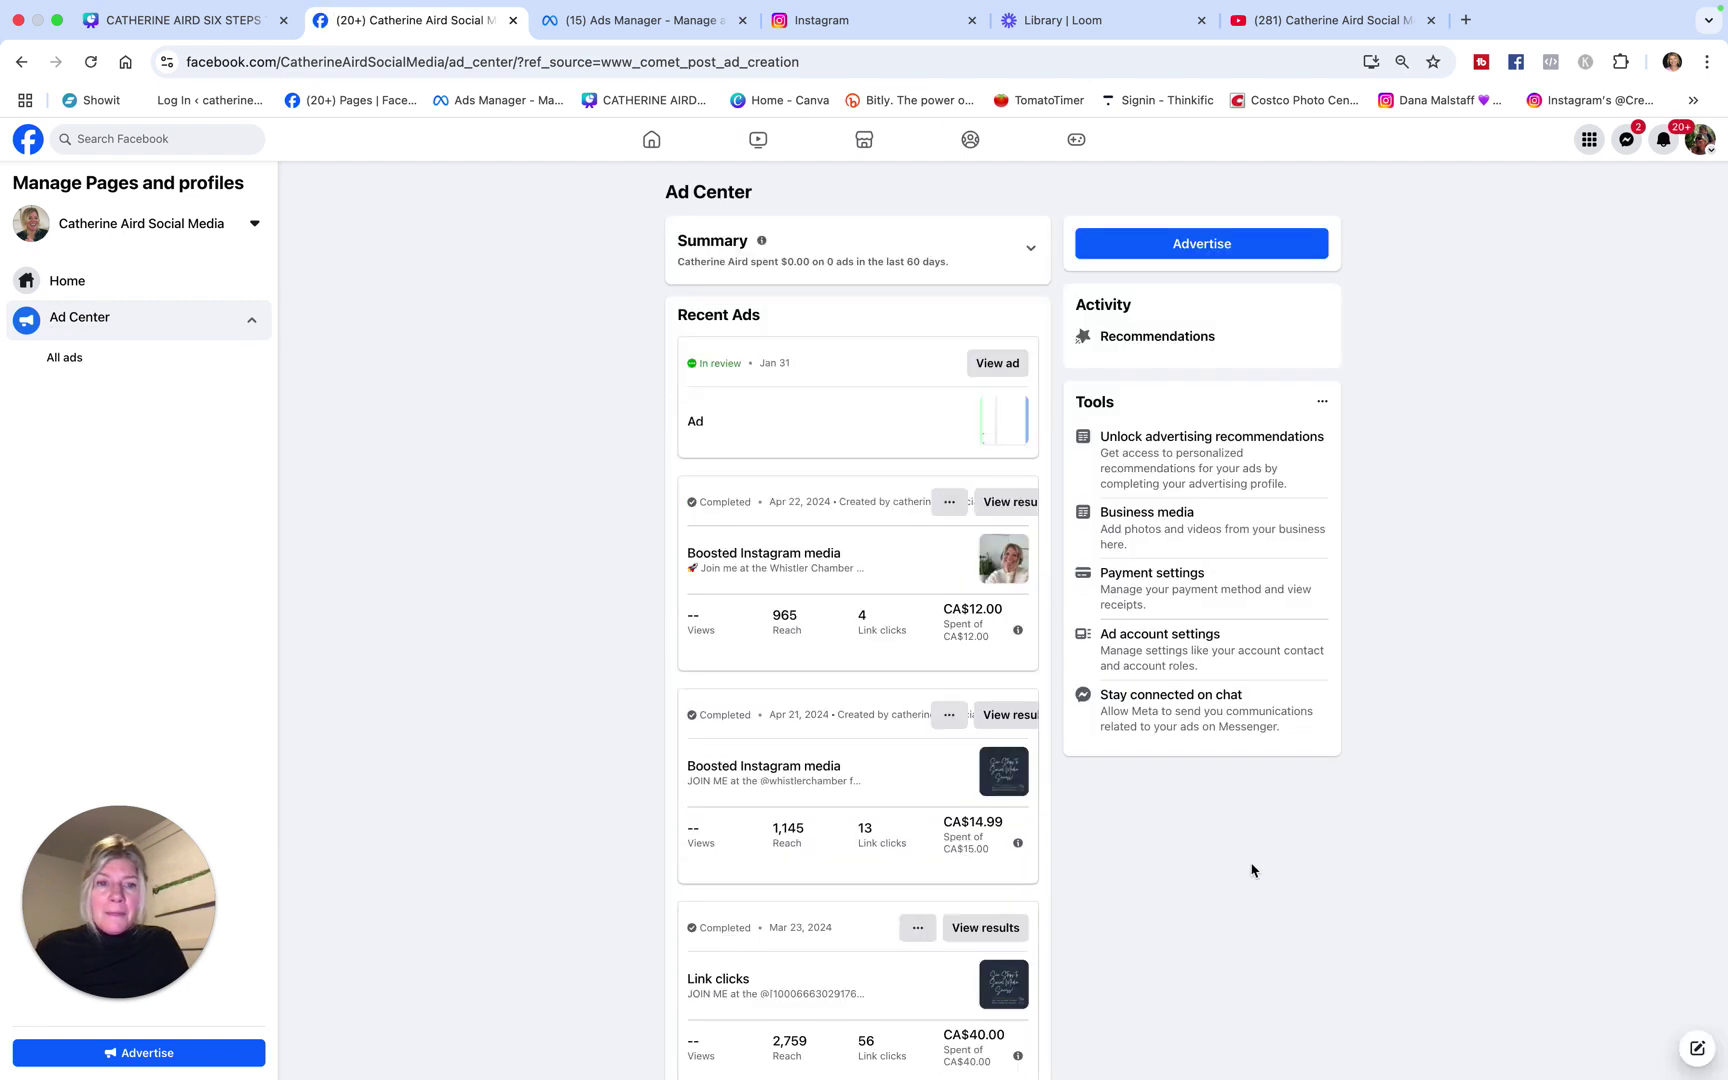
Step: Scroll through Ad Center's recent ads to find the new ad marked In review
{"action": "scroll", "coordinate": [963, 876], "scroll_direction": "down", "scroll_amount": 3}
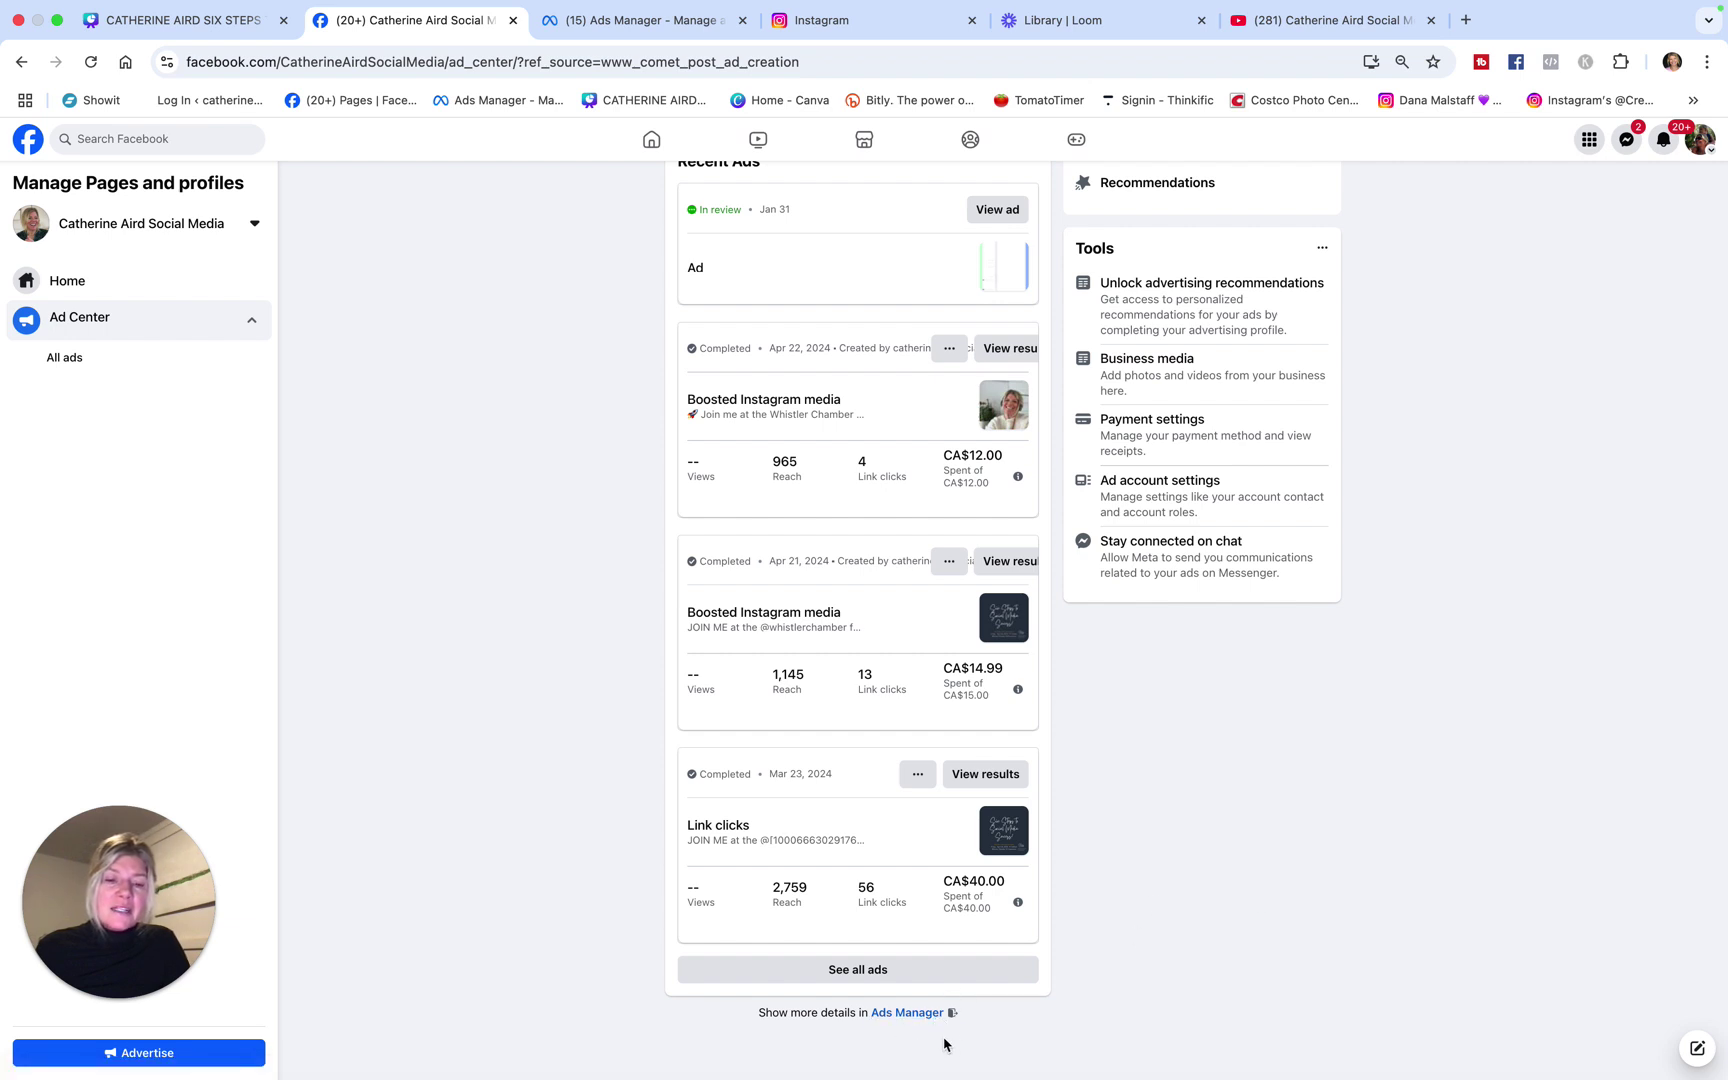
{"action": "scroll", "coordinate": [1458, 899], "scroll_direction": "up", "scroll_amount": 3}
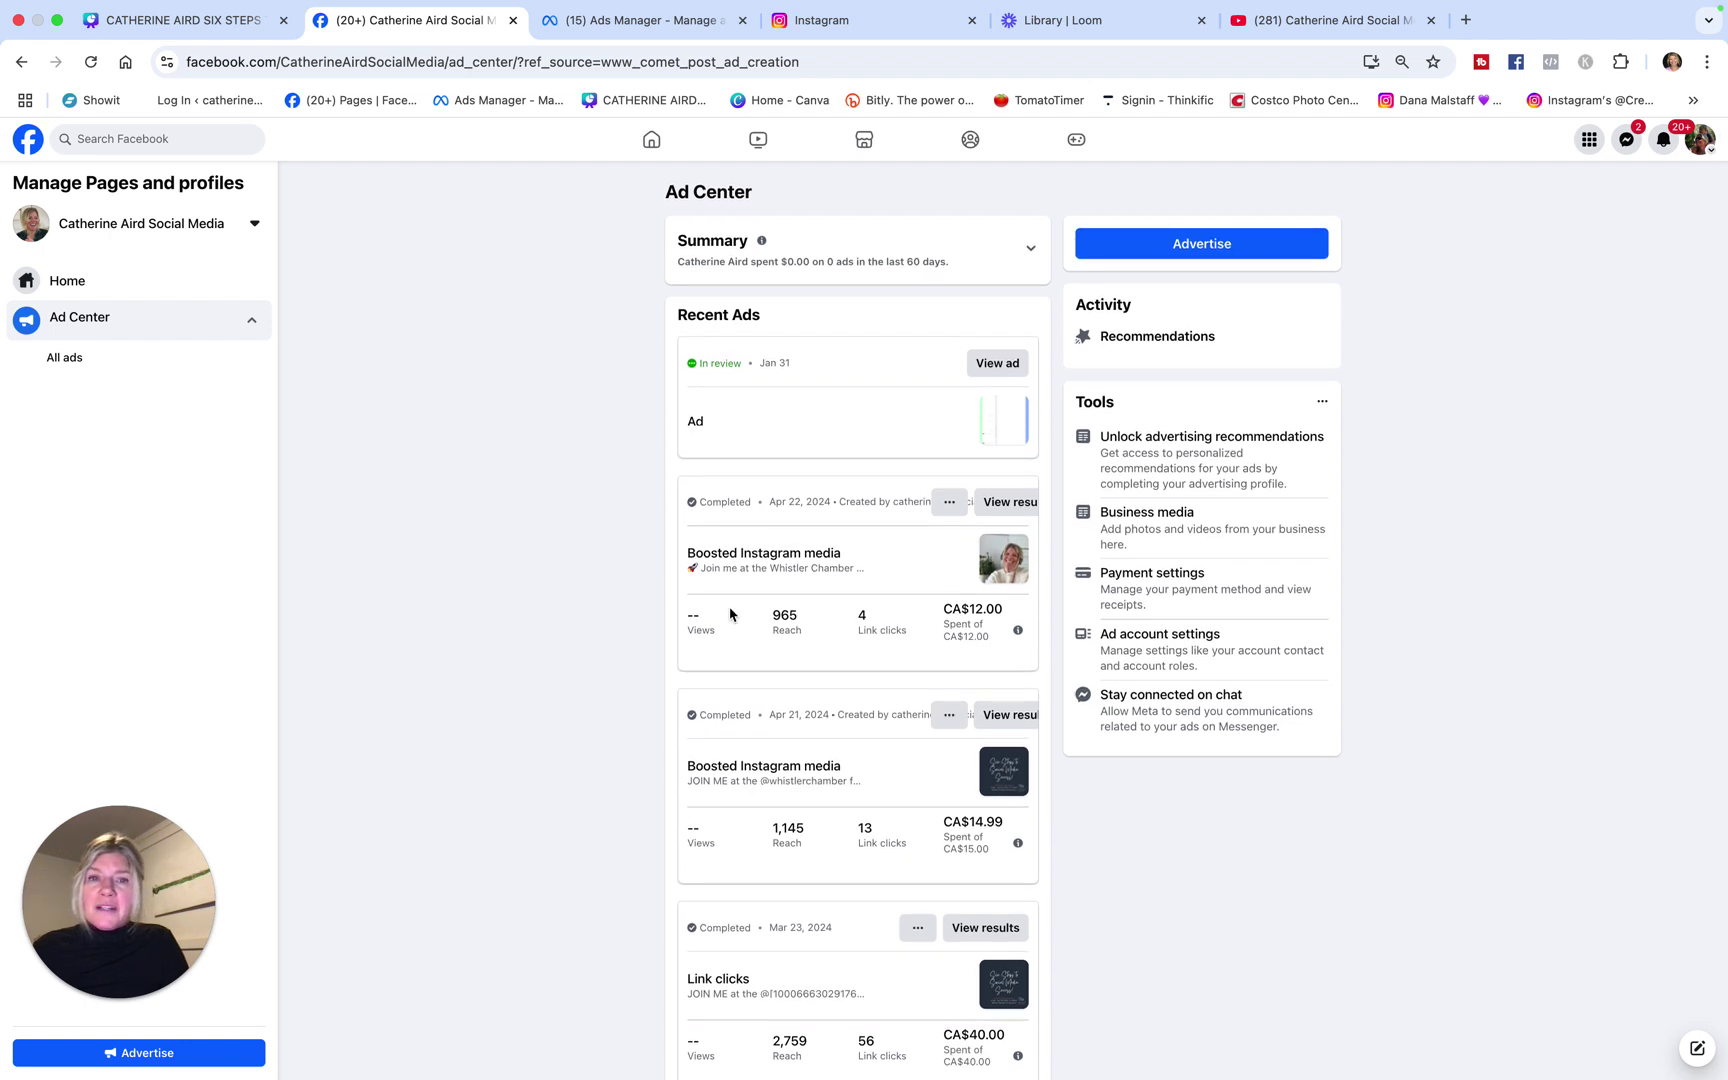
{"action": "scroll", "coordinate": [840, 500], "scroll_direction": "down", "scroll_amount": 1}
{"action": "scroll", "coordinate": [880, 550], "scroll_direction": "up", "scroll_amount": 1}
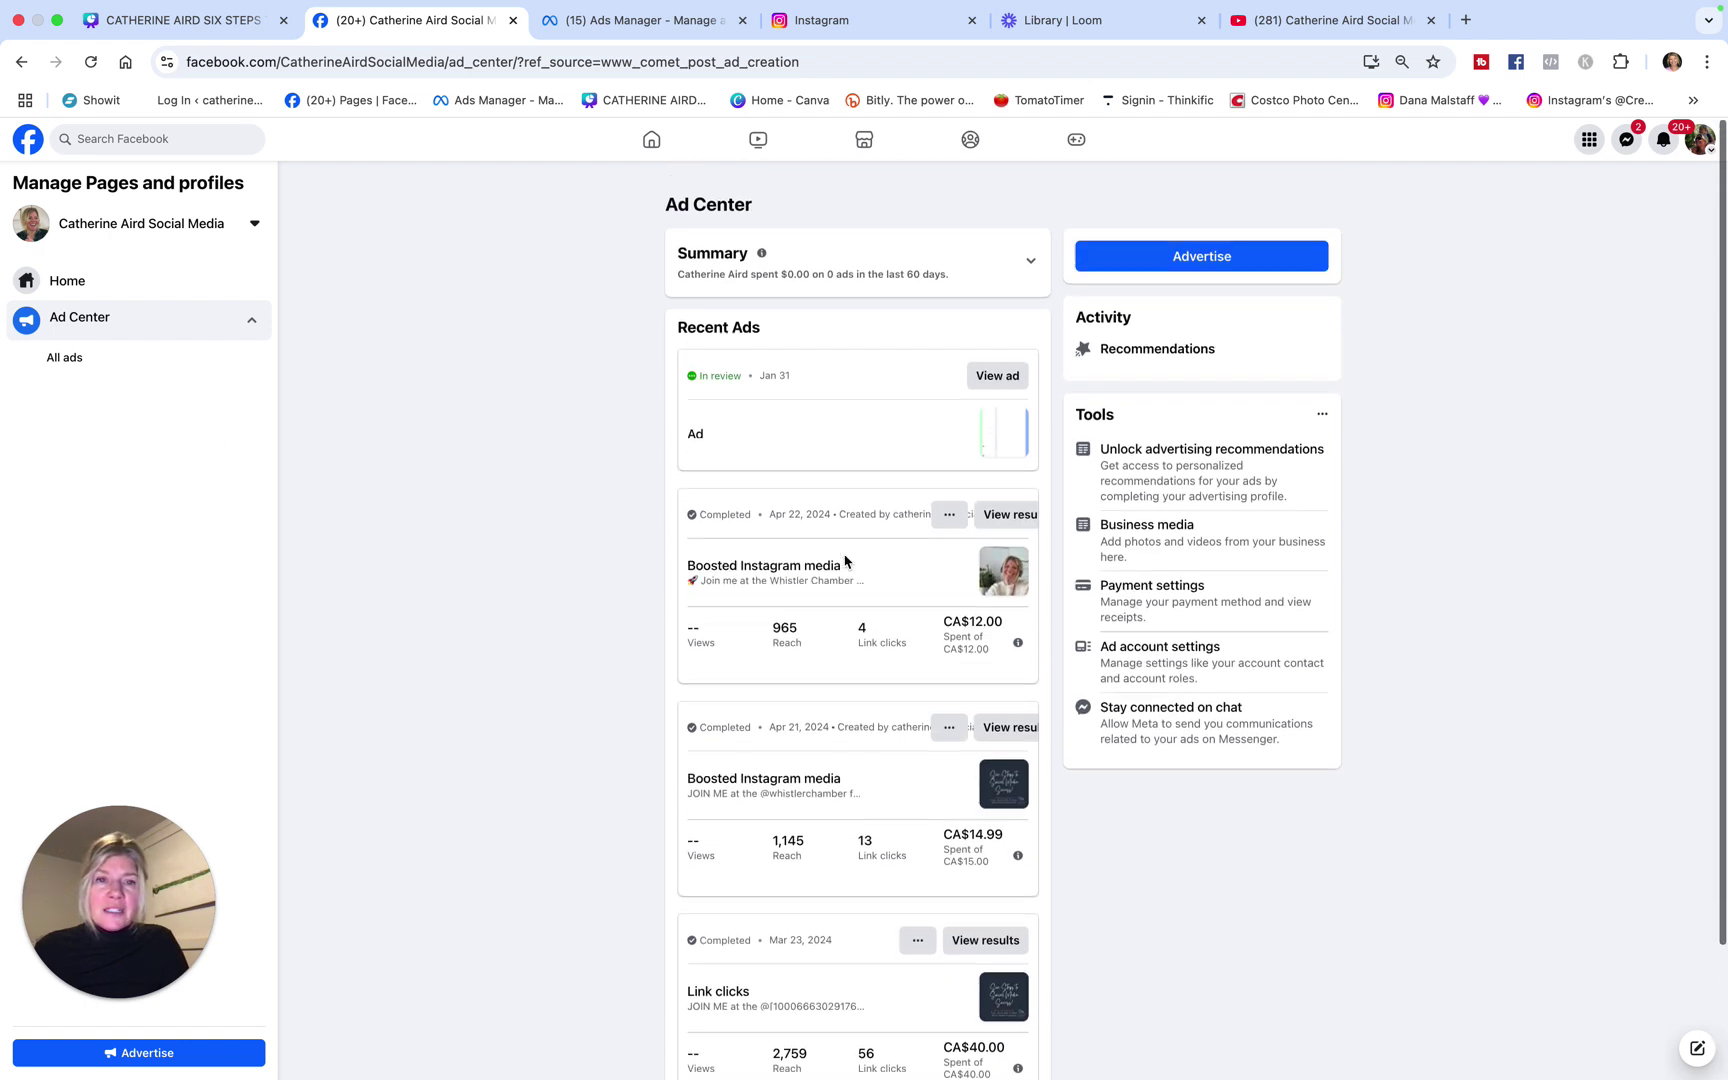